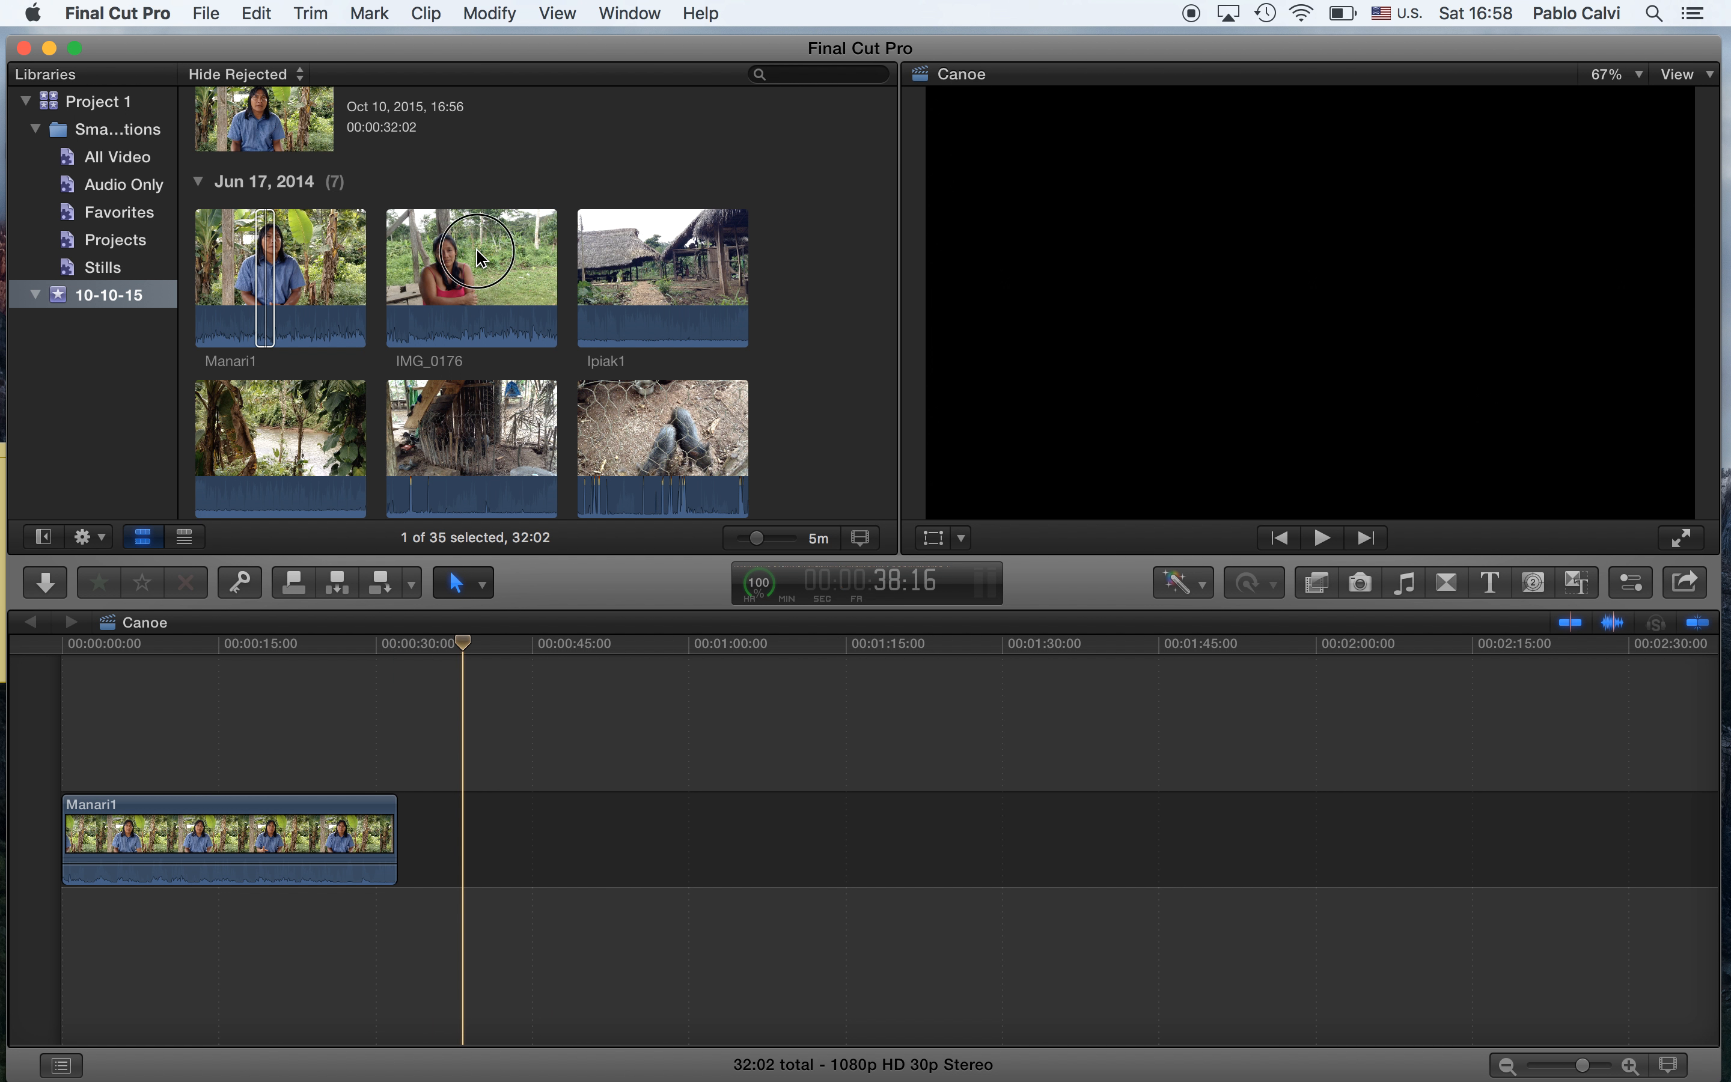
- Mark a range of about 48 seconds in the IMG_0176 clip and add it to the timeline directly after Manari1
{"action": "left_click", "coordinate": [477, 248]}
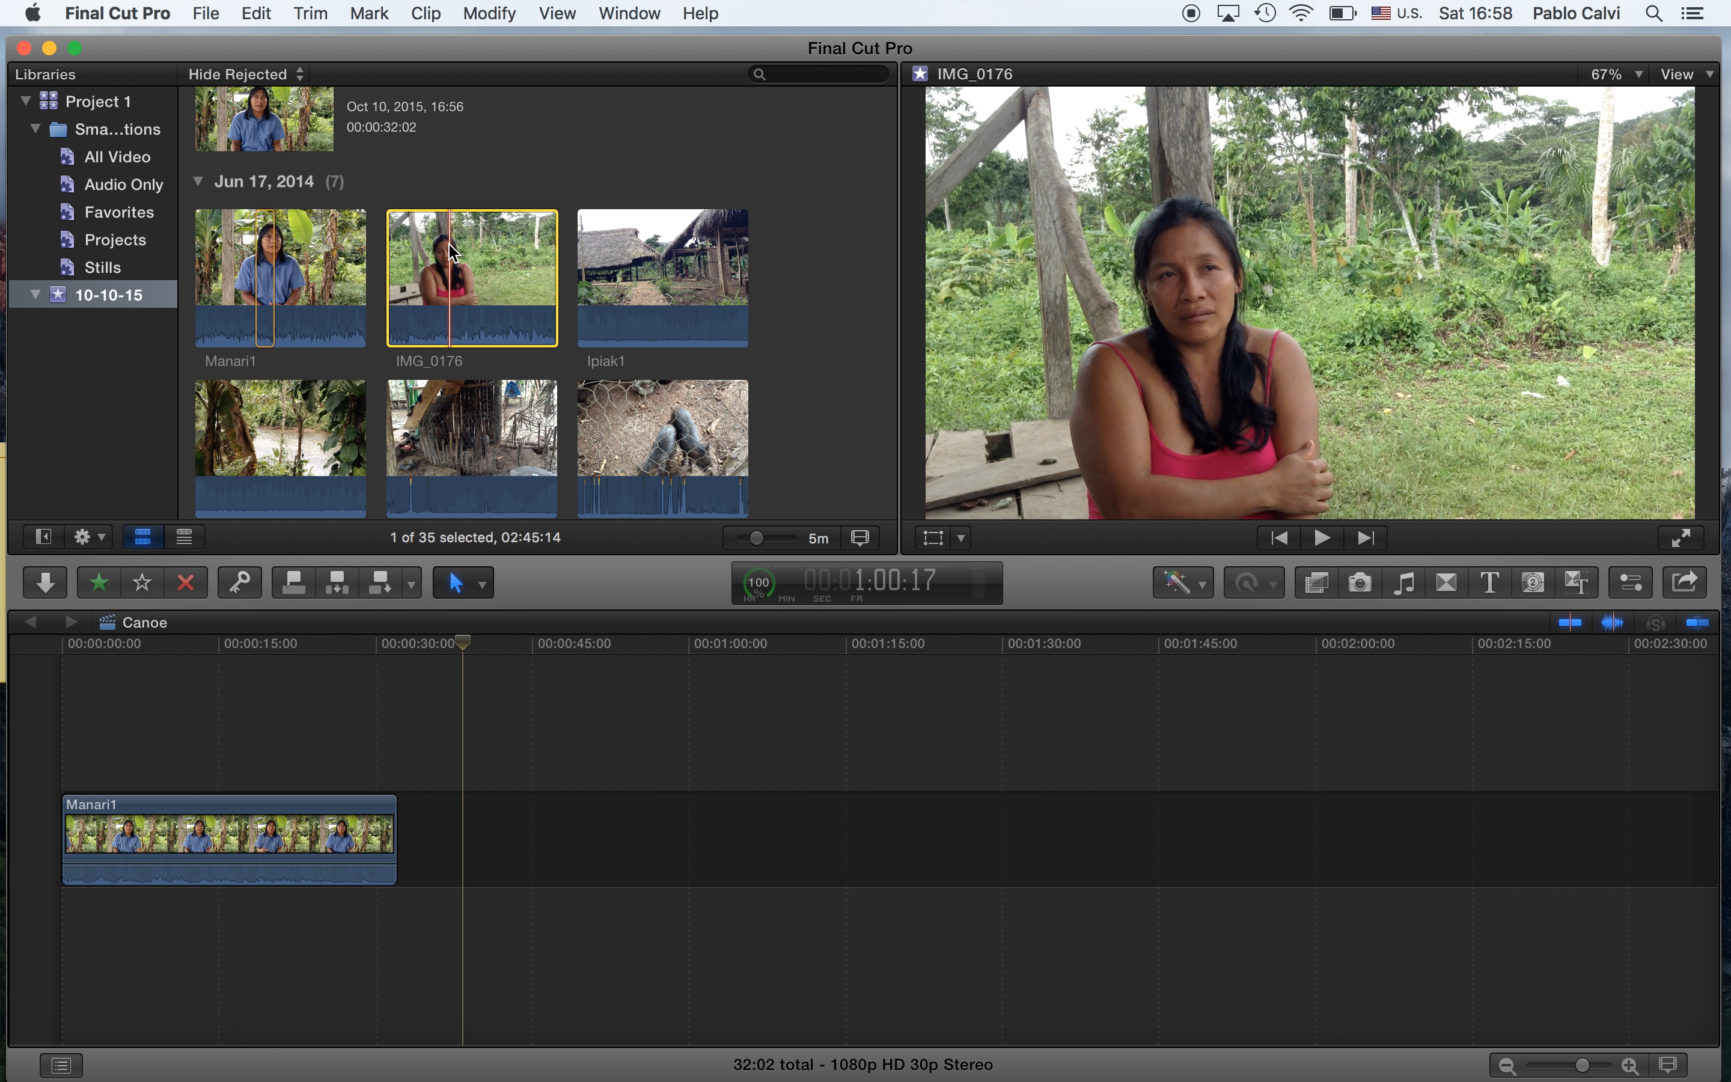
{"action": "key", "text": "i"}
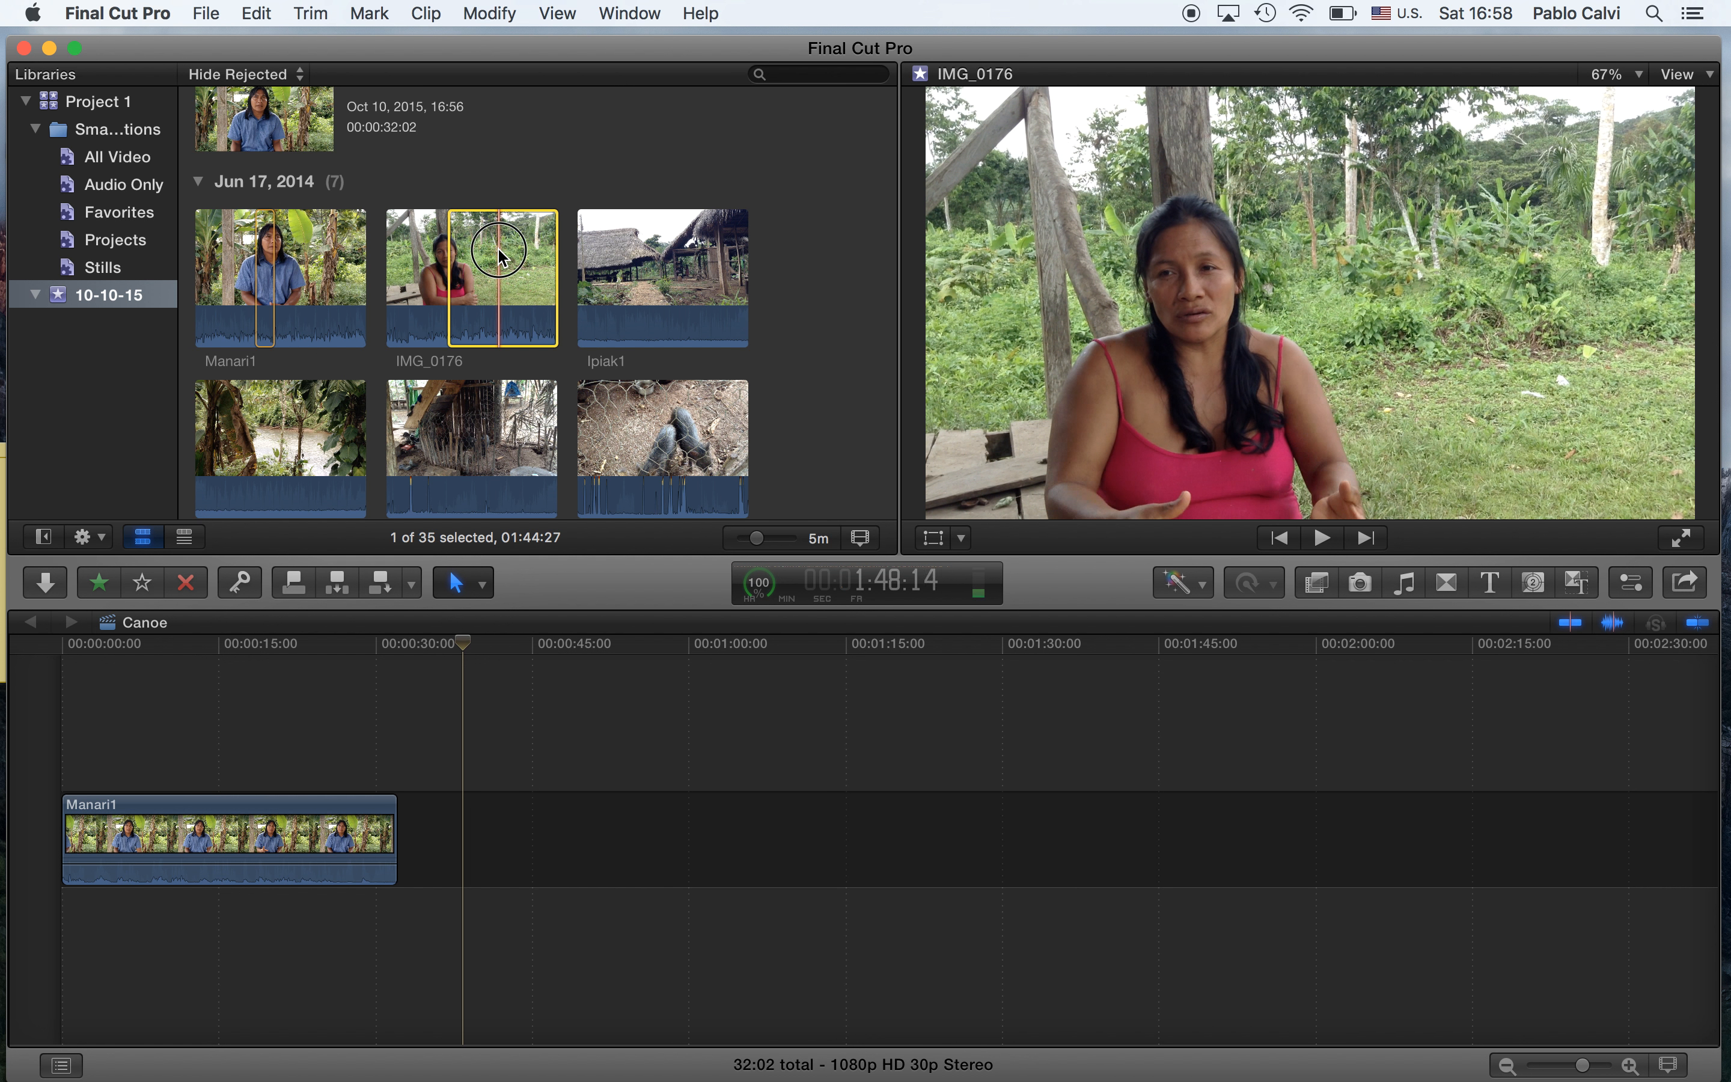
{"action": "key", "text": "o"}
{"action": "left_click_drag", "start_coordinate": [497, 247], "coordinate": [402, 847]}
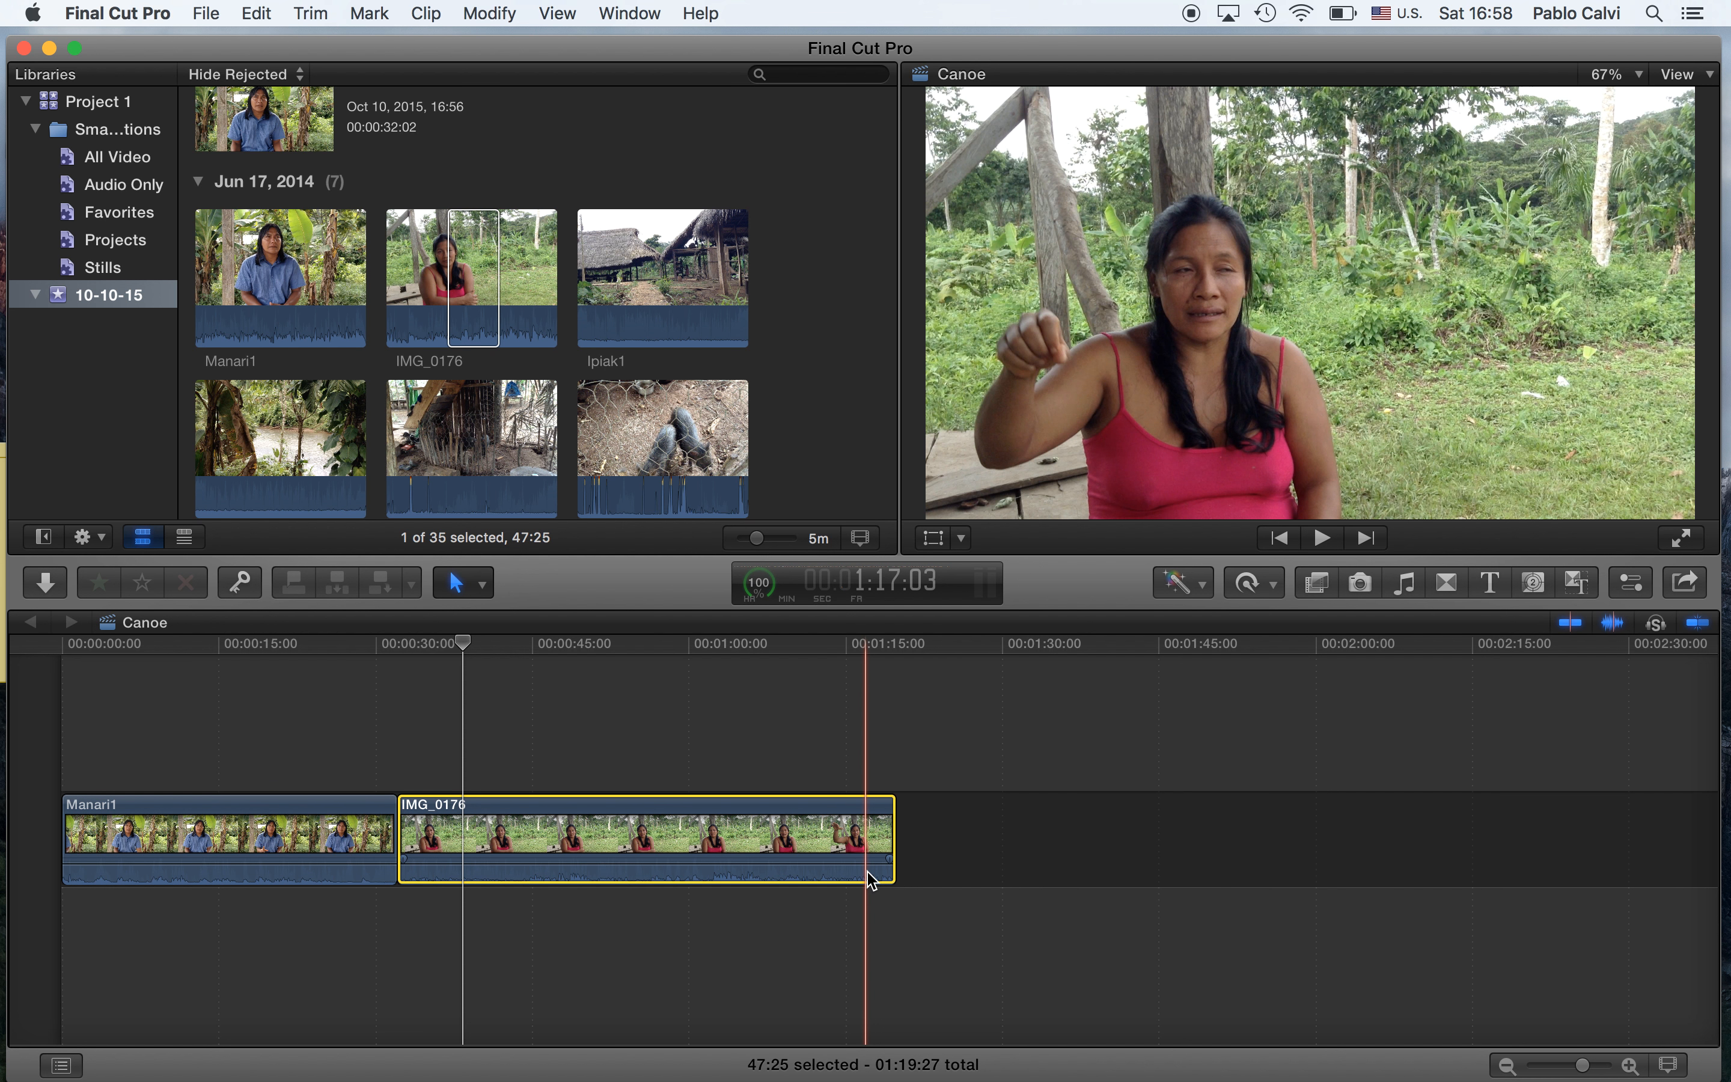
- Enlarge the browser's clip thumbnails slightly and switch their waveforms off and back on
{"action": "left_click", "coordinate": [862, 540]}
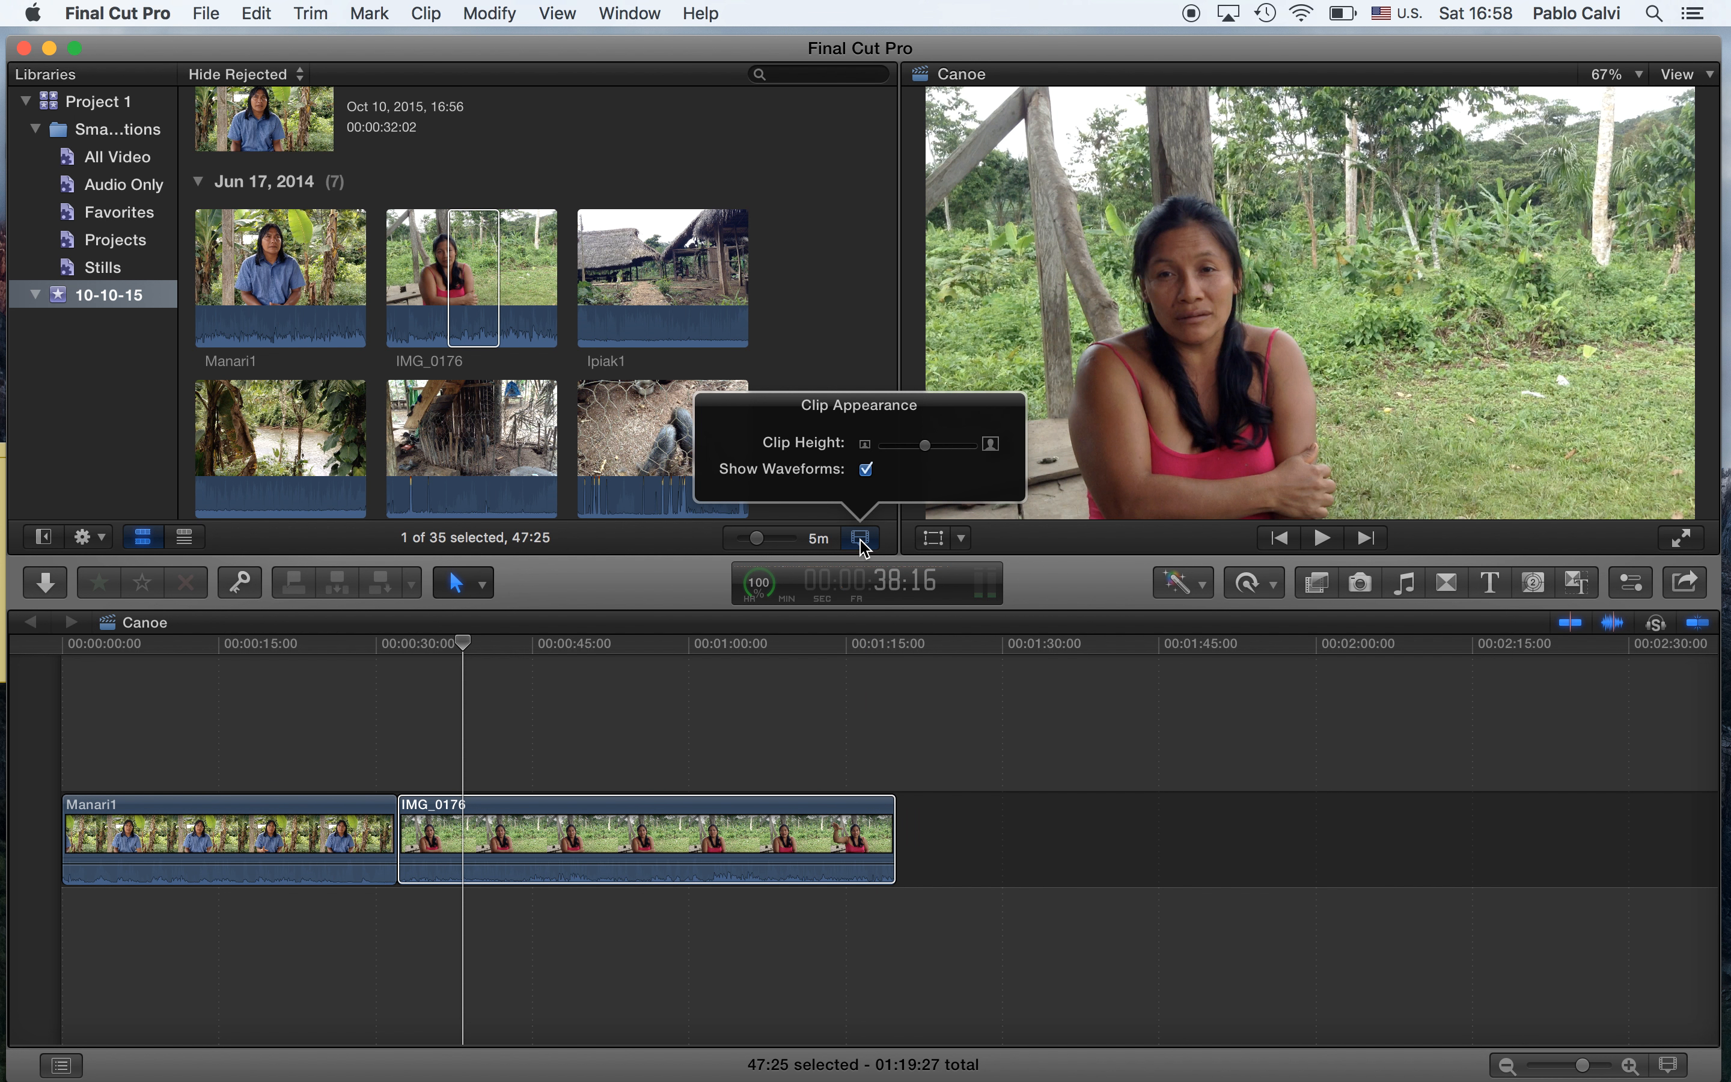
{"action": "left_click_drag", "start_coordinate": [926, 446], "coordinate": [934, 451]}
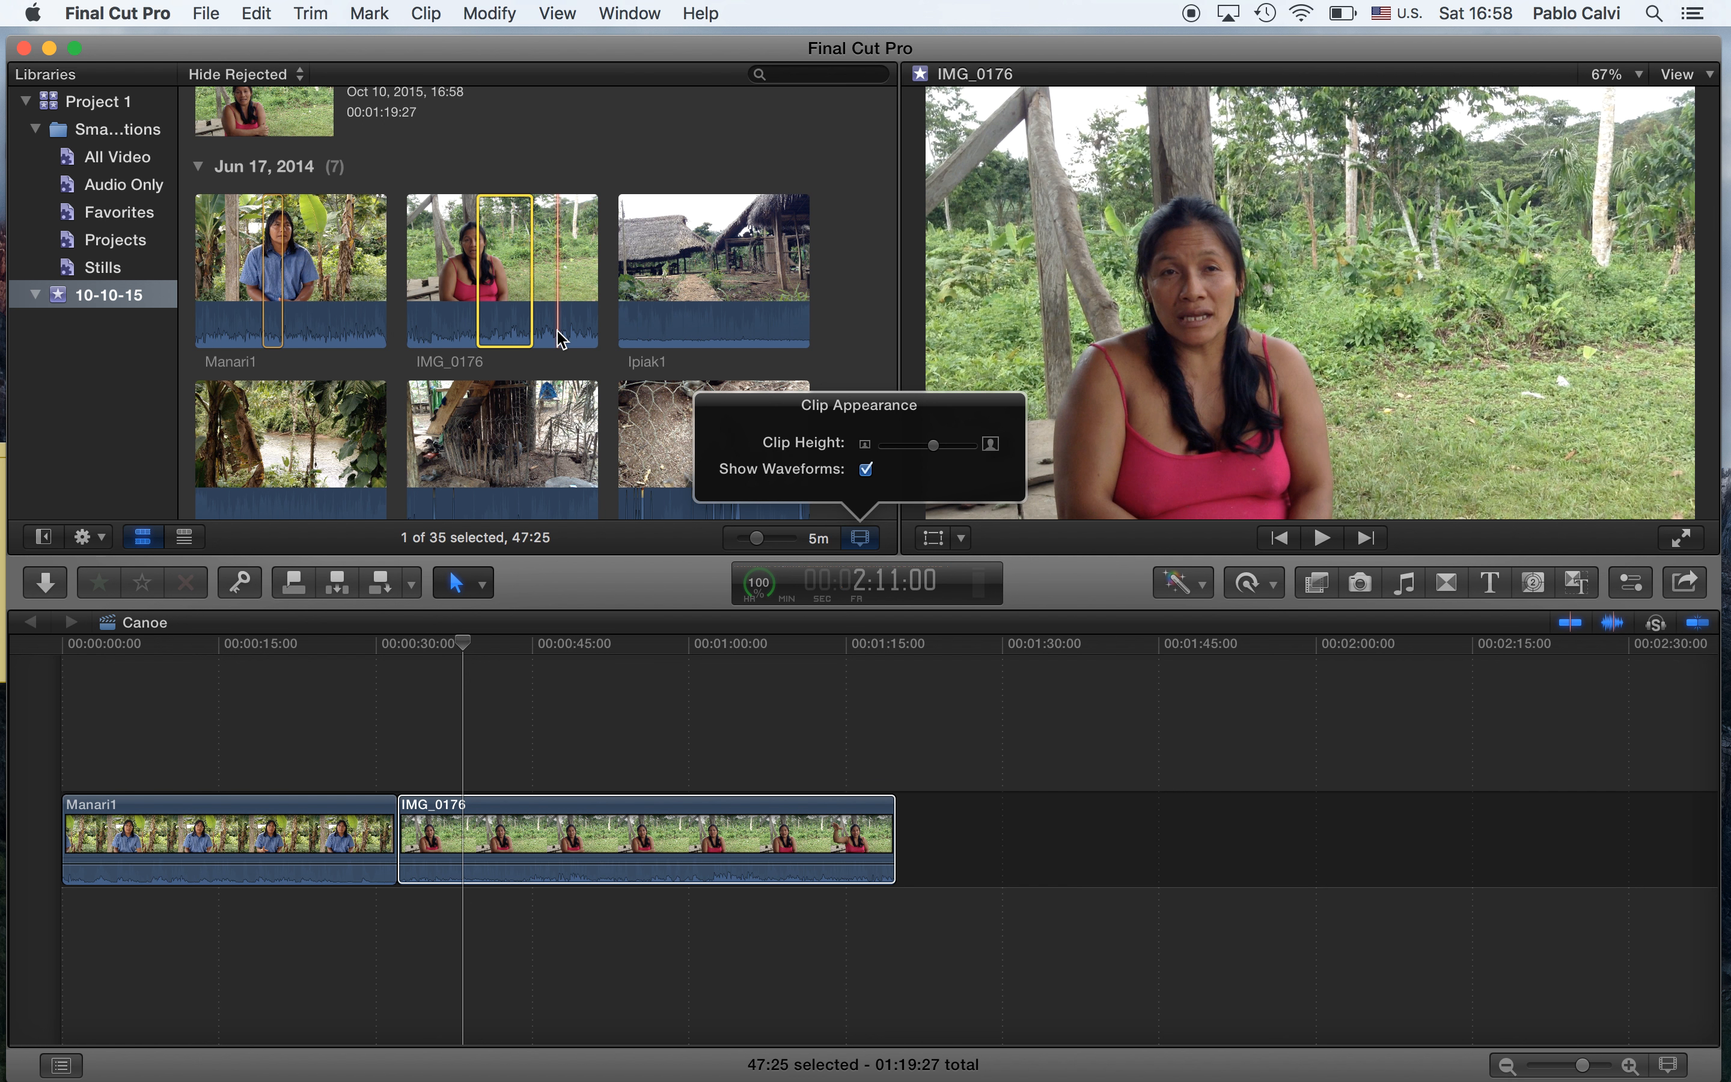
{"action": "left_click", "coordinate": [865, 469]}
{"action": "left_click", "coordinate": [865, 469]}
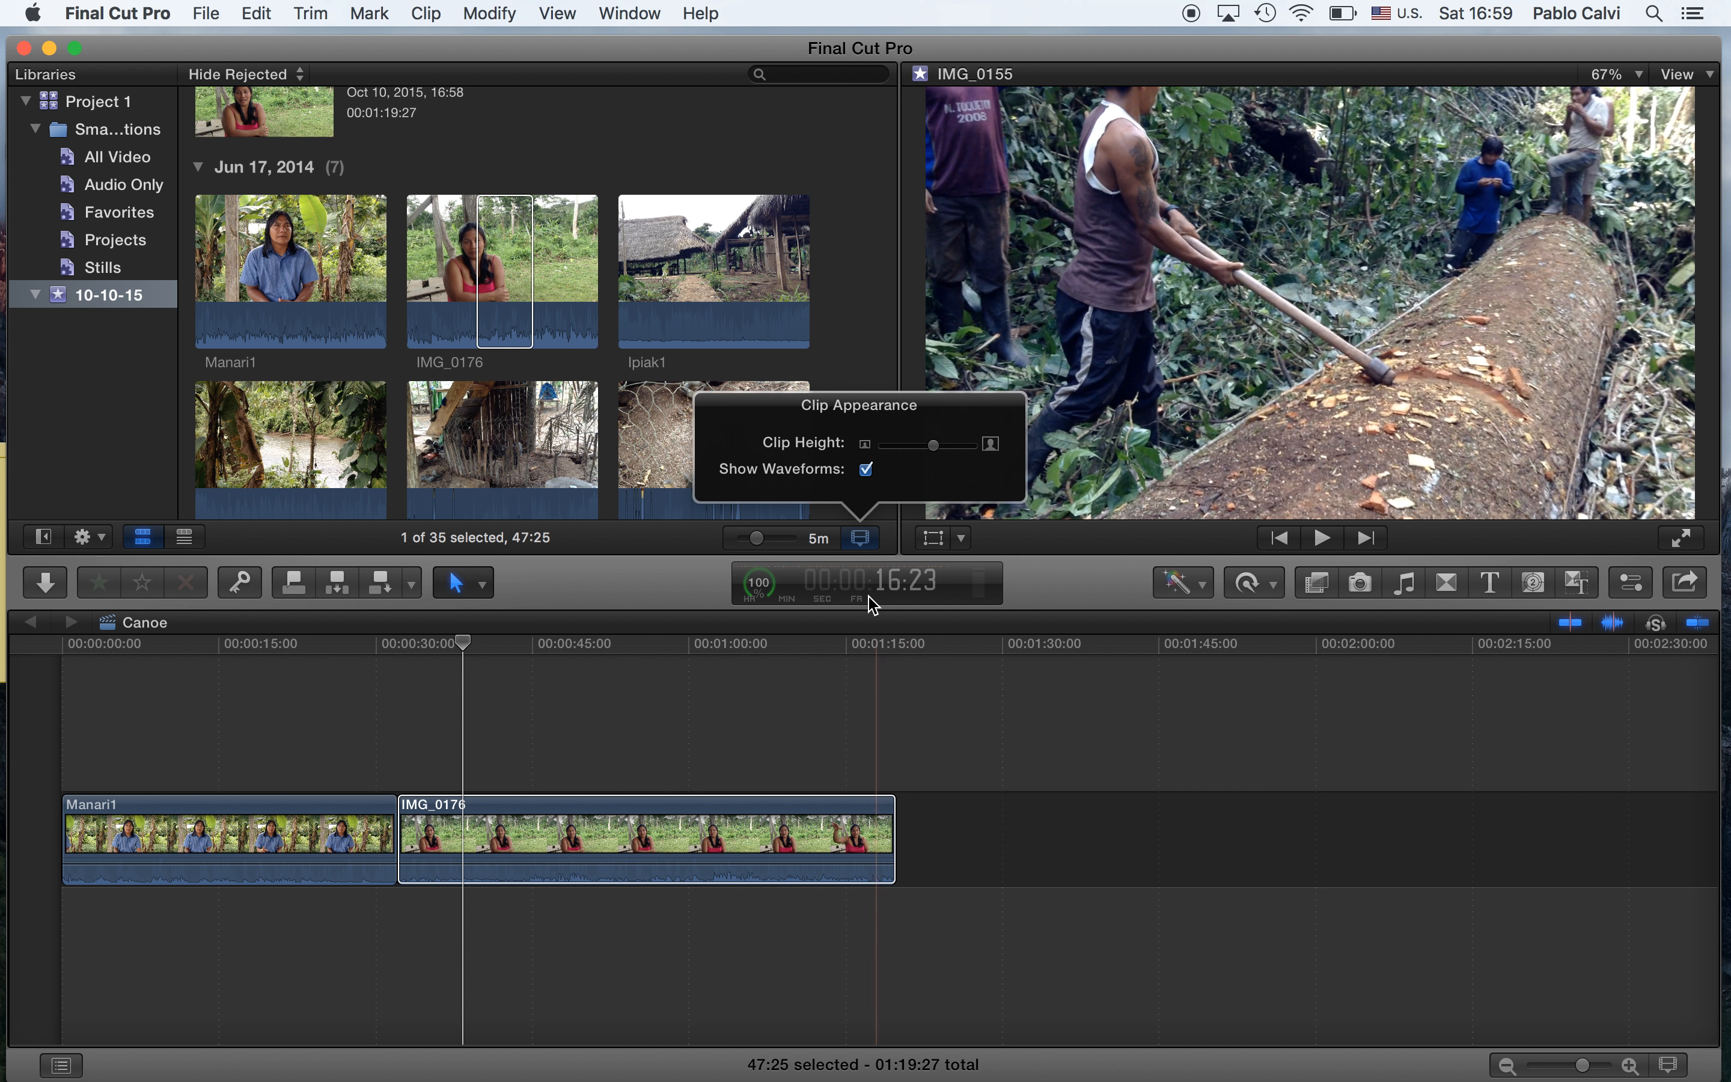
{"action": "left_click", "coordinate": [873, 539]}
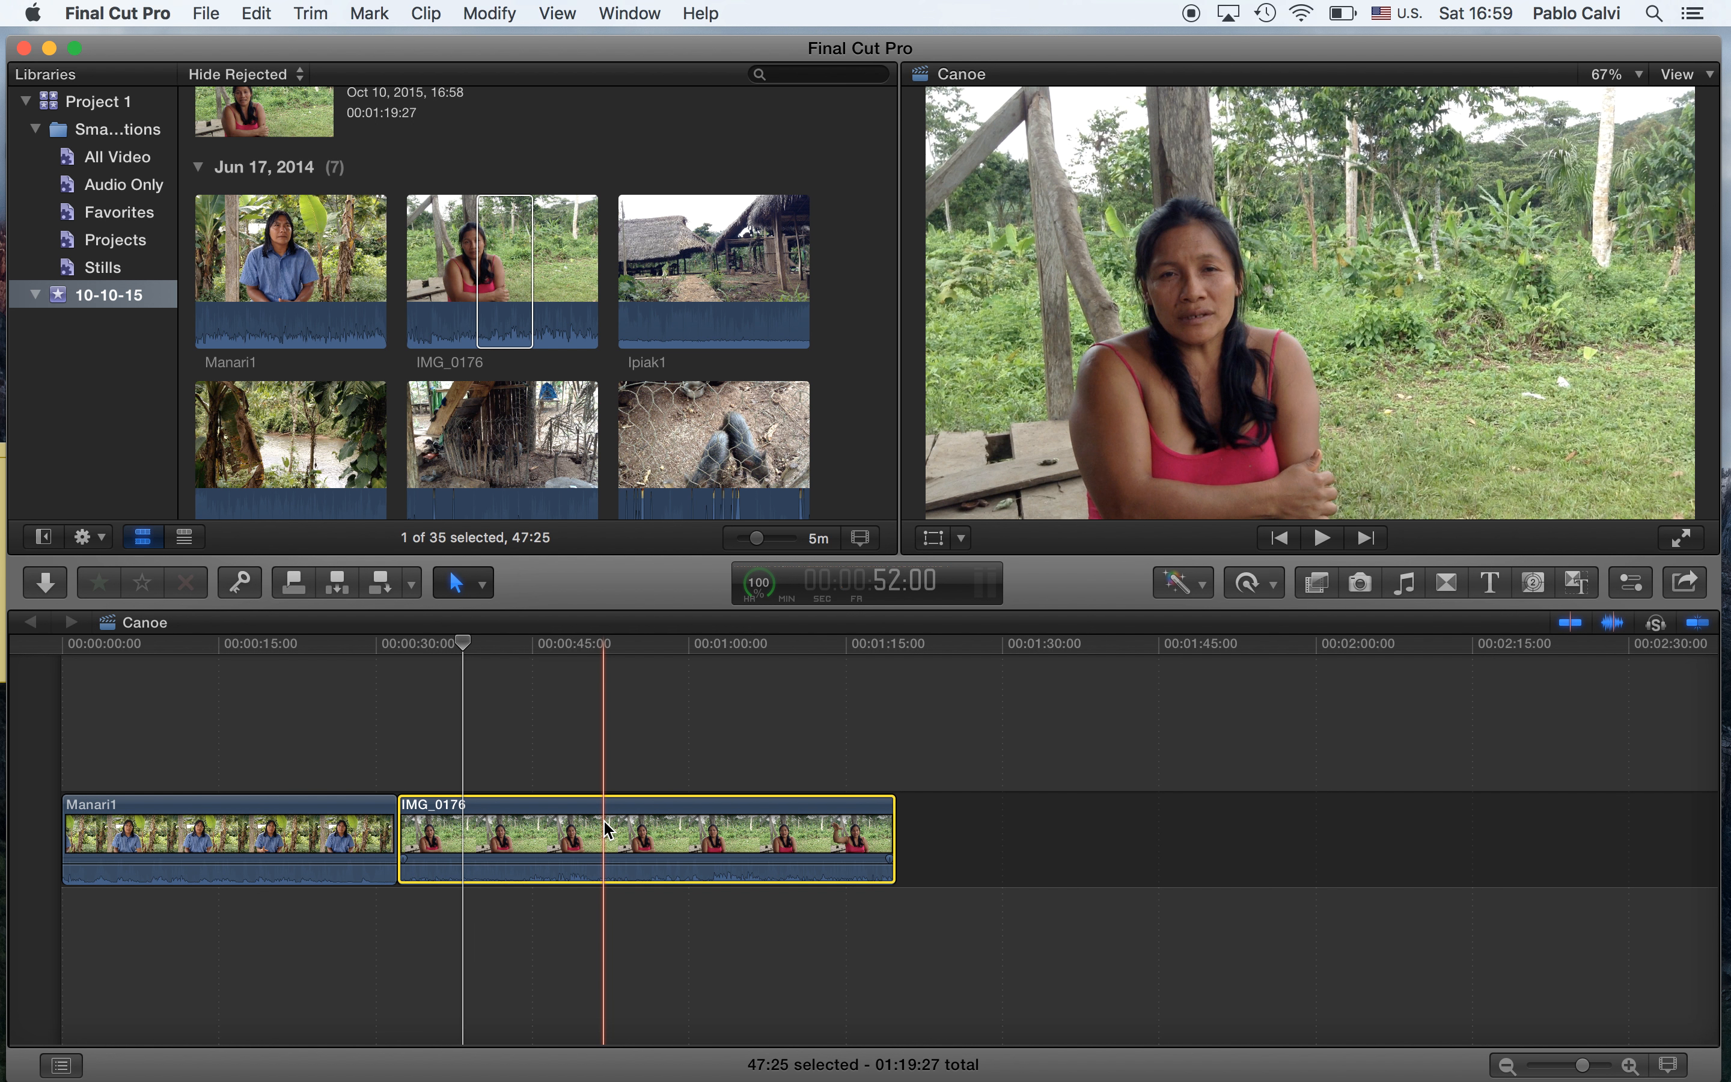
- Try the different timeline clip appearance styles and return to the large filmstrip with a small waveform
{"action": "left_click", "coordinate": [1671, 1066]}
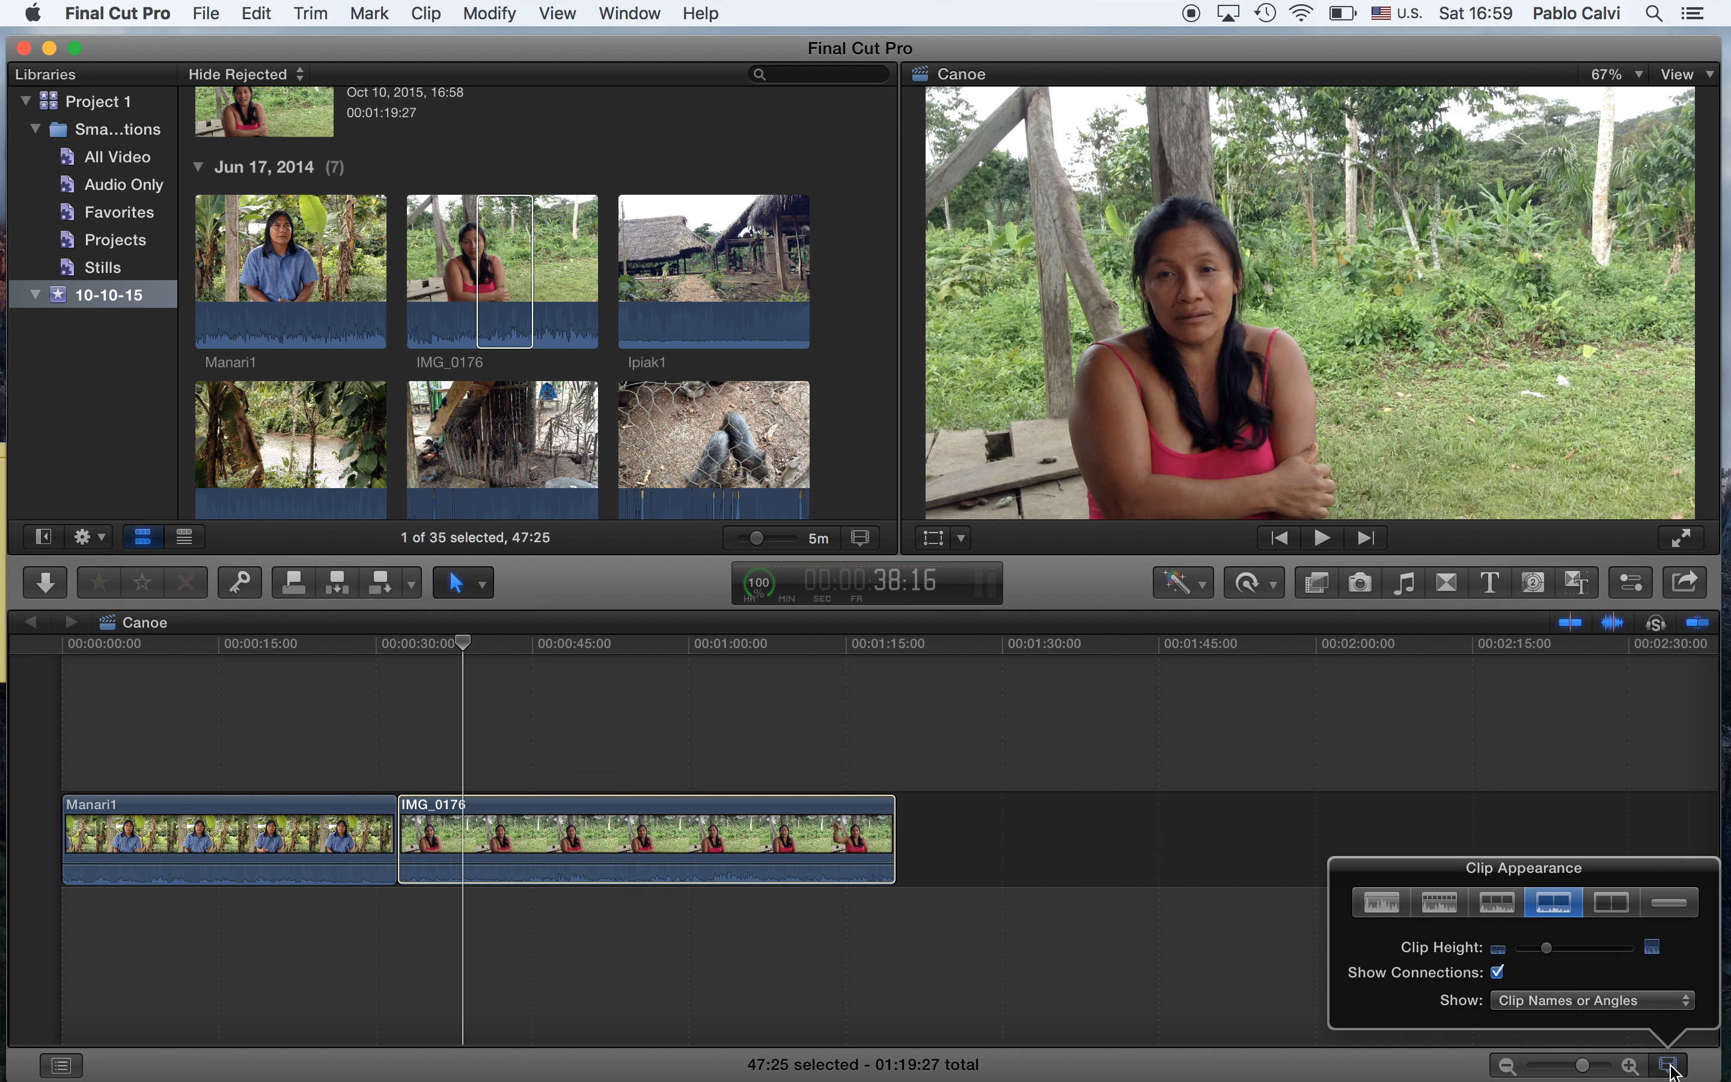
{"action": "left_click", "coordinate": [1498, 902]}
{"action": "left_click", "coordinate": [1560, 899]}
{"action": "left_click", "coordinate": [1619, 901]}
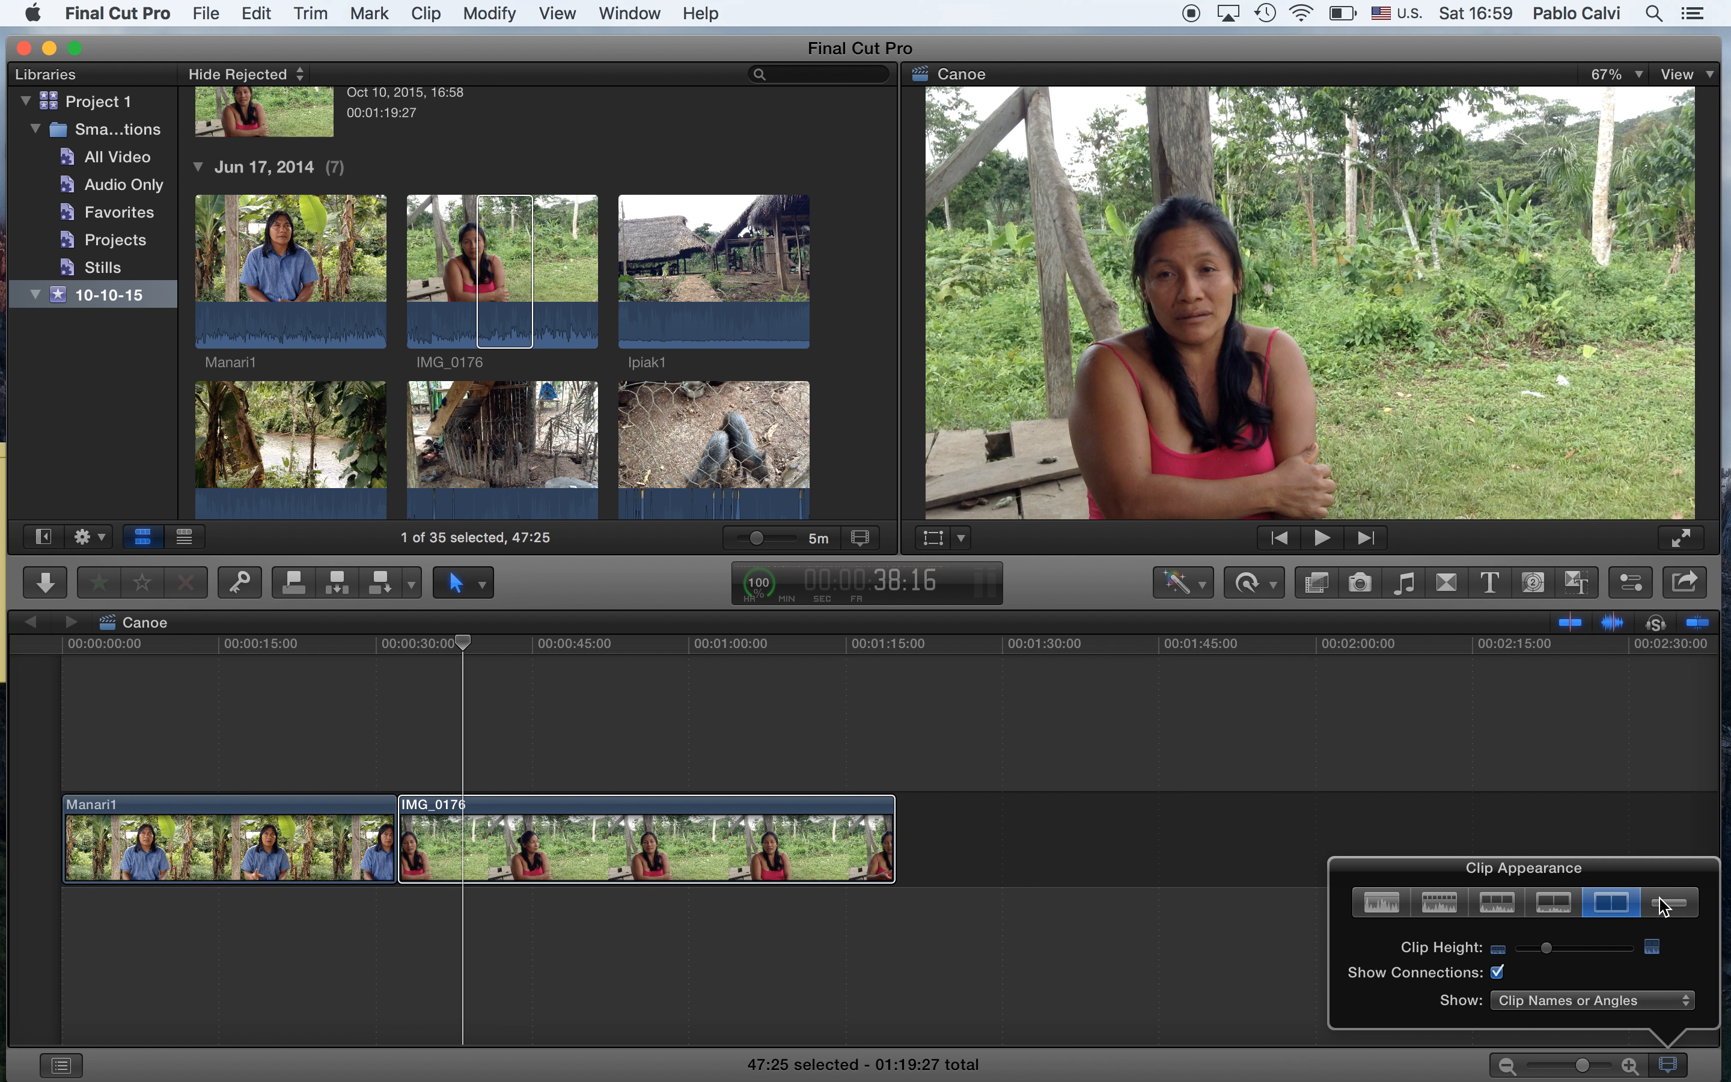
{"action": "left_click", "coordinate": [1369, 904]}
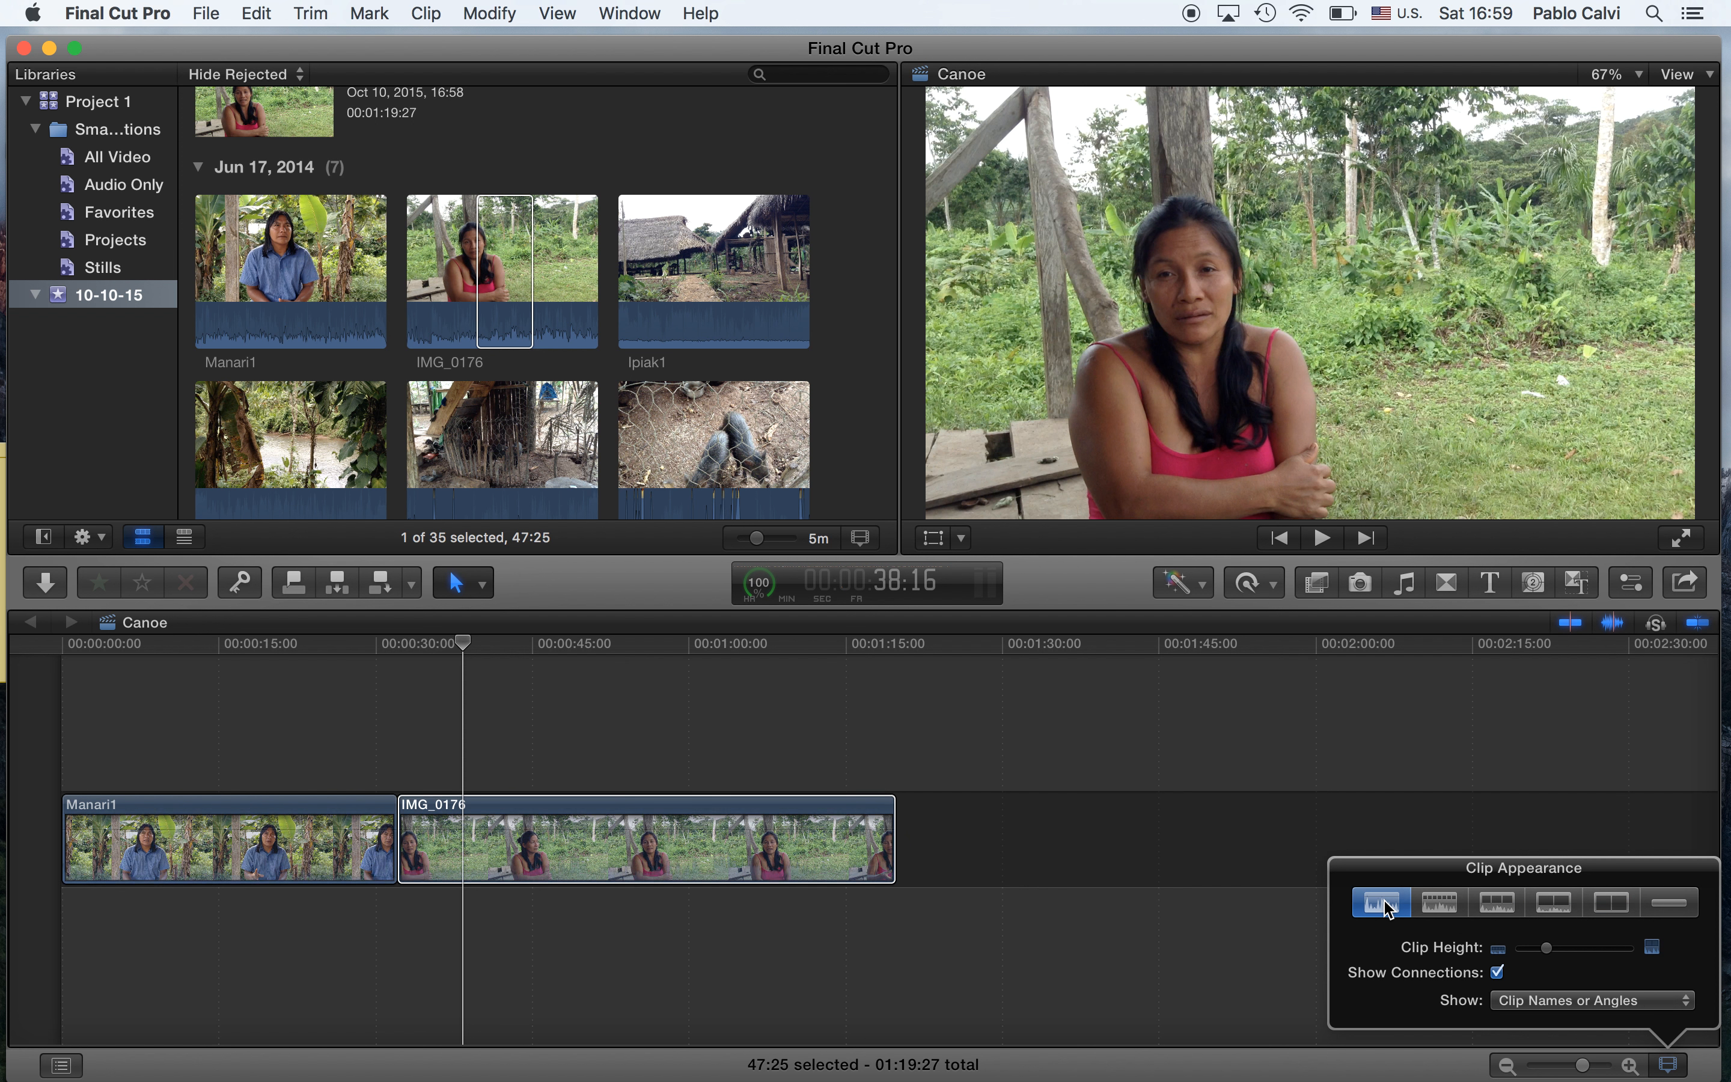
{"action": "left_click", "coordinate": [1441, 902]}
{"action": "left_click", "coordinate": [1497, 903]}
{"action": "left_click", "coordinate": [1557, 904]}
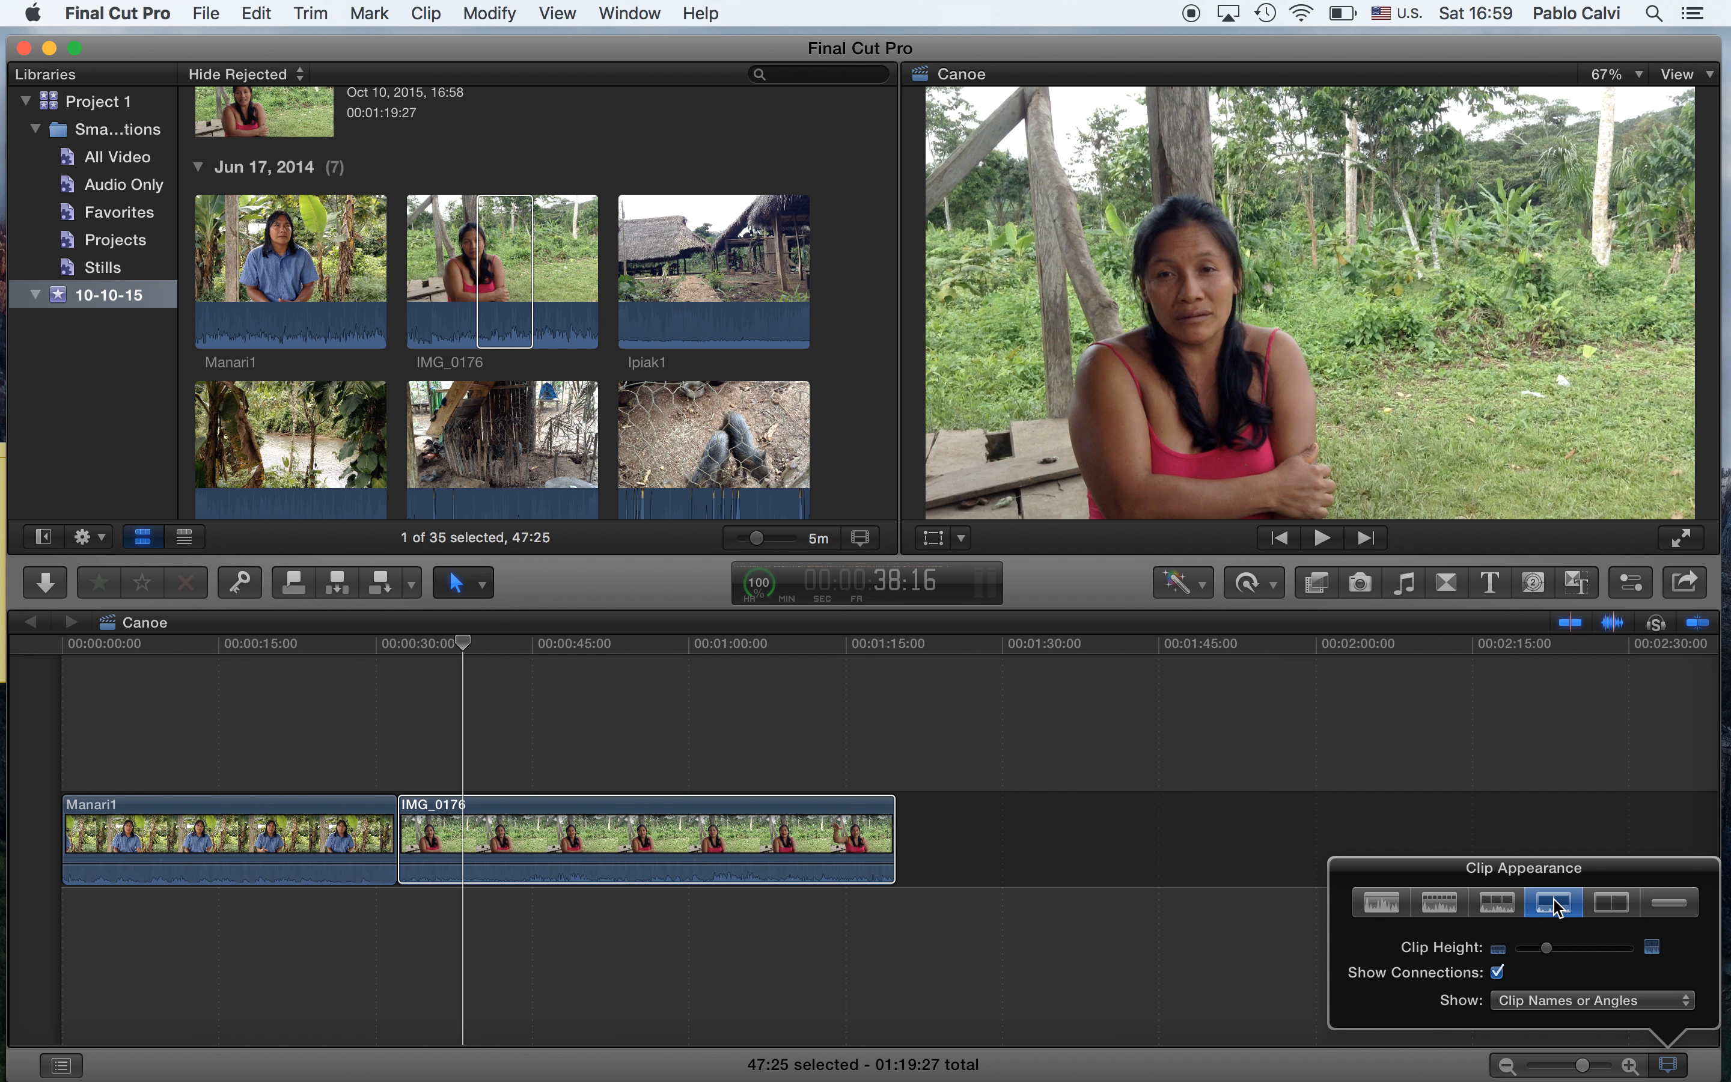
- Increase the timeline's clip height slightly and zoom the timeline out to cover a longer duration
{"action": "left_click_drag", "start_coordinate": [1547, 948], "coordinate": [1563, 955]}
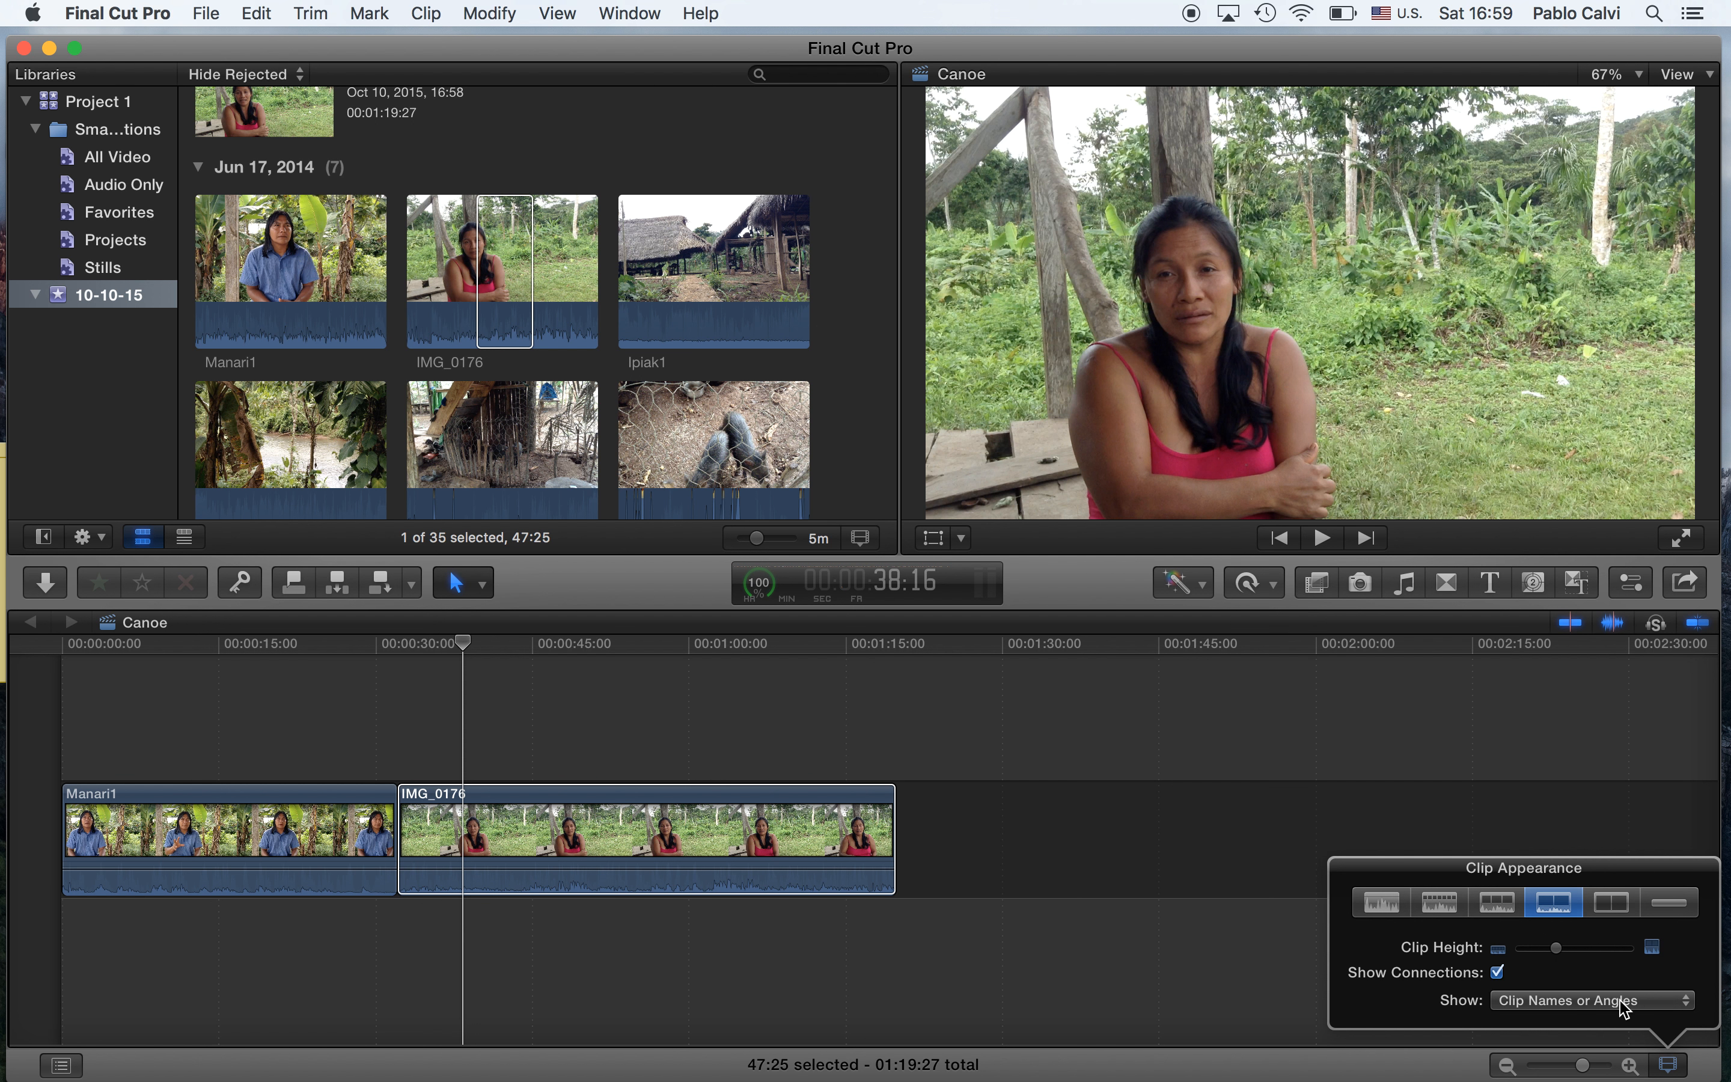
{"action": "left_click", "coordinate": [1672, 1066]}
{"action": "left_click_drag", "start_coordinate": [1584, 1066], "coordinate": [1545, 1071]}
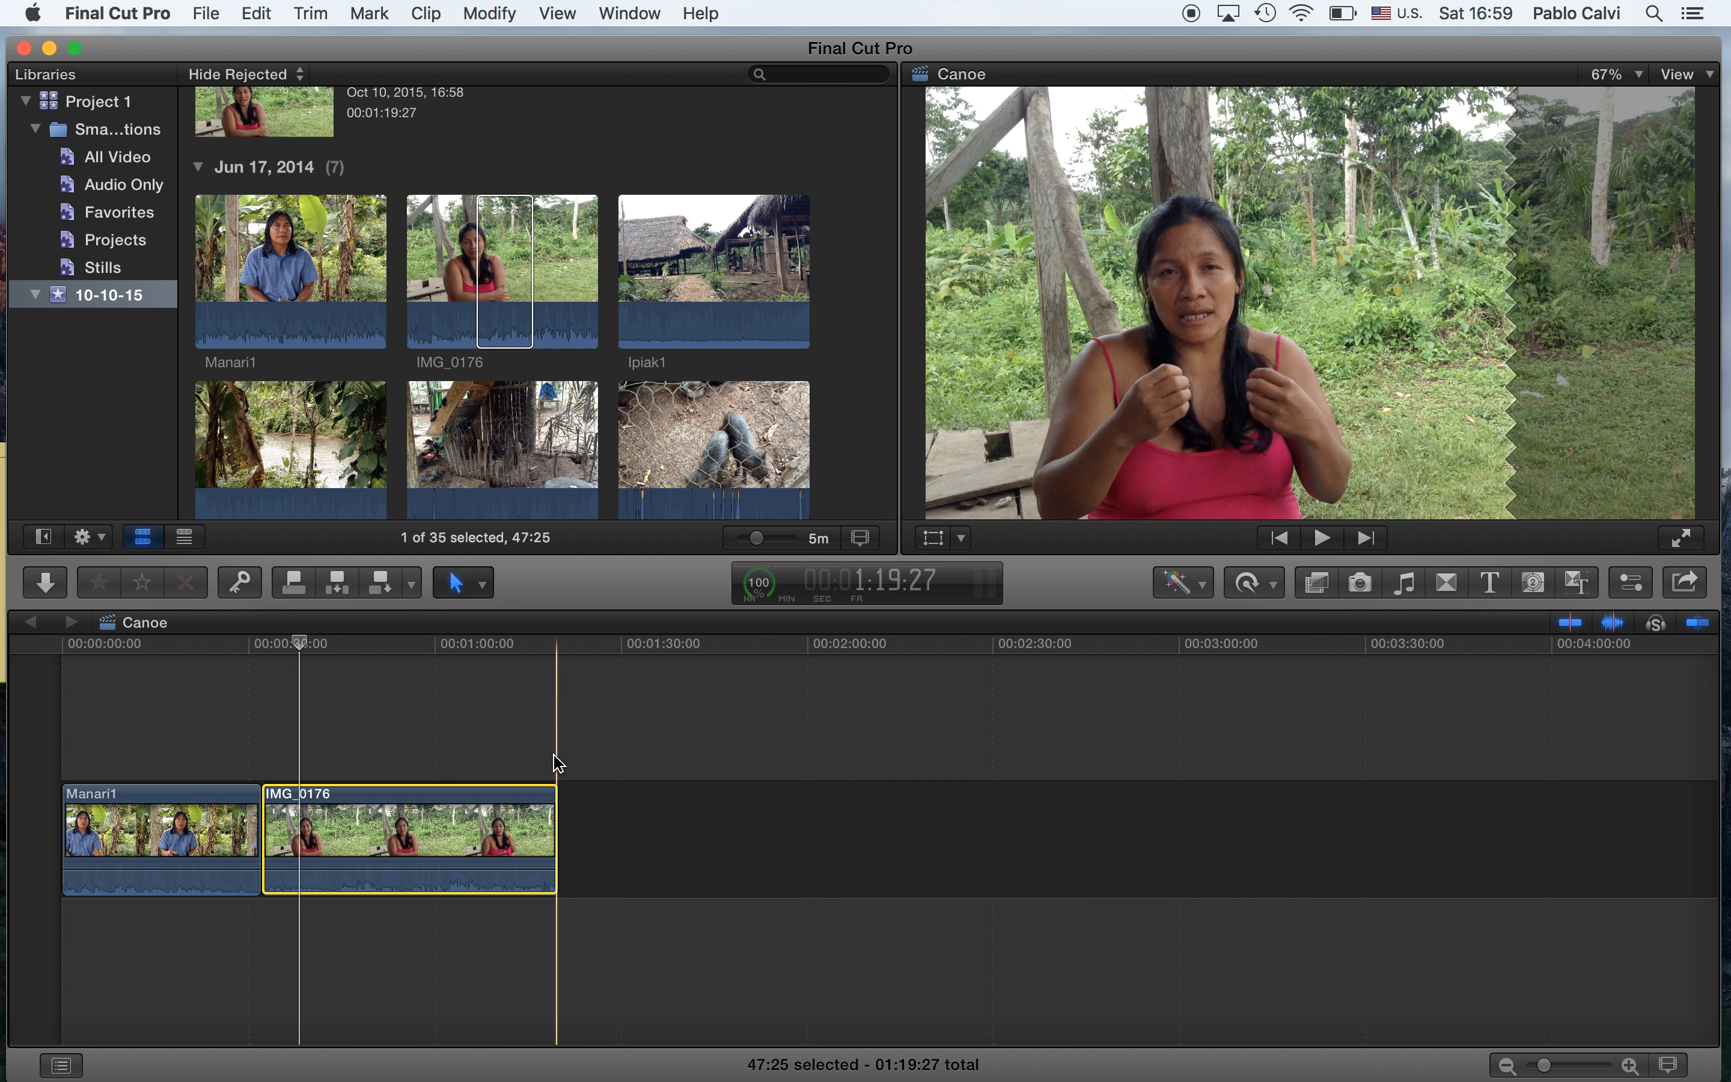
{"action": "left_click", "coordinate": [578, 215]}
{"action": "left_click_drag", "start_coordinate": [618, 48], "coordinate": [621, 45]}
{"action": "left_click", "coordinate": [348, 831]}
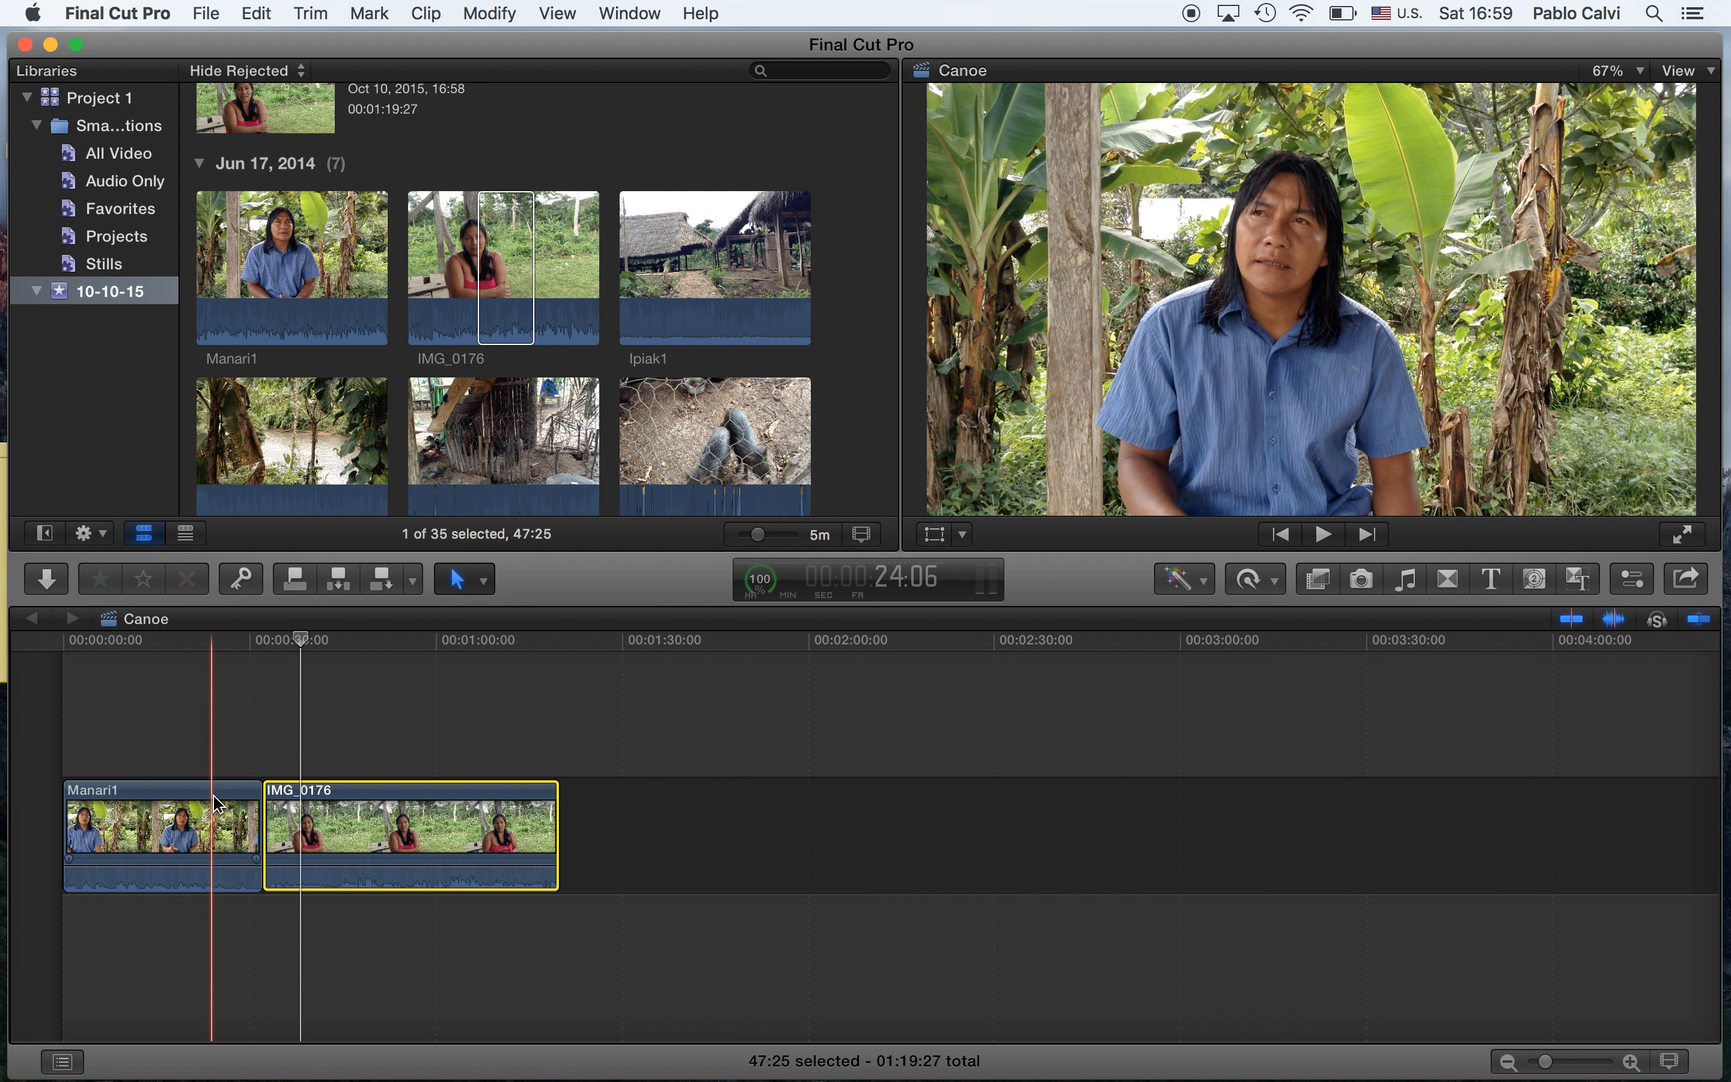
{"action": "left_click", "coordinate": [833, 197]}
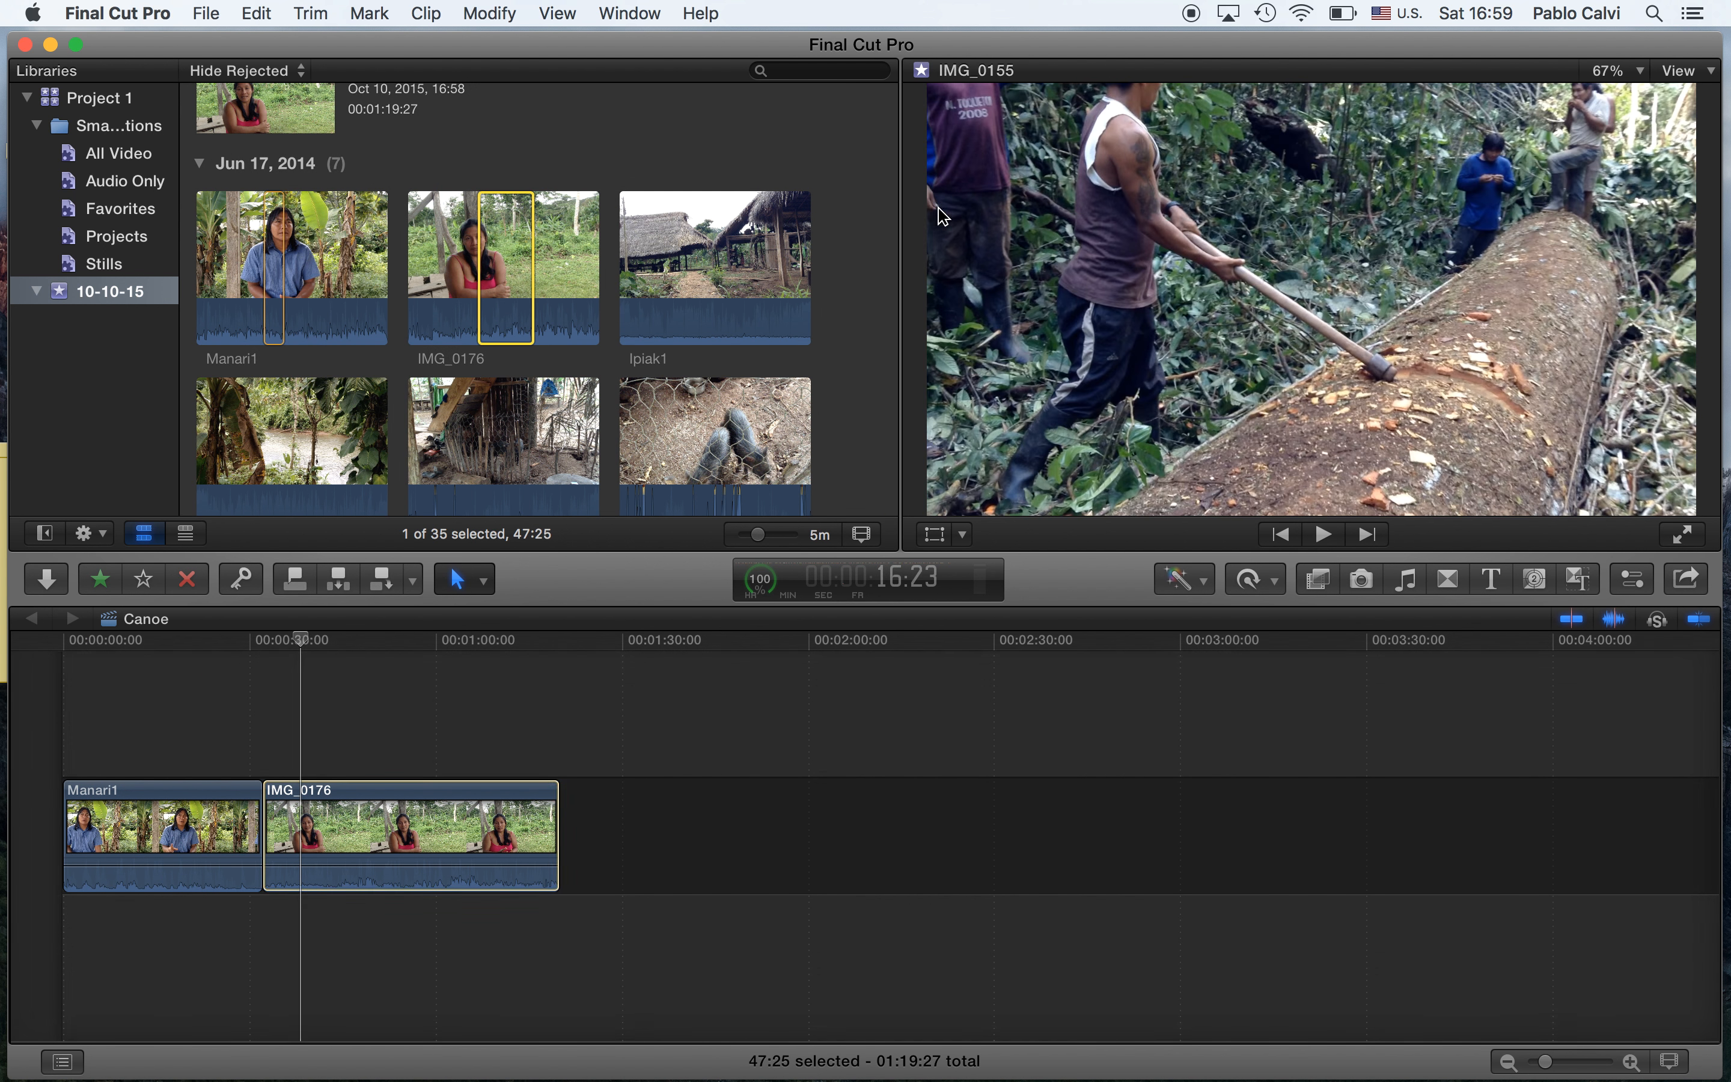
{"action": "left_click", "coordinate": [719, 286]}
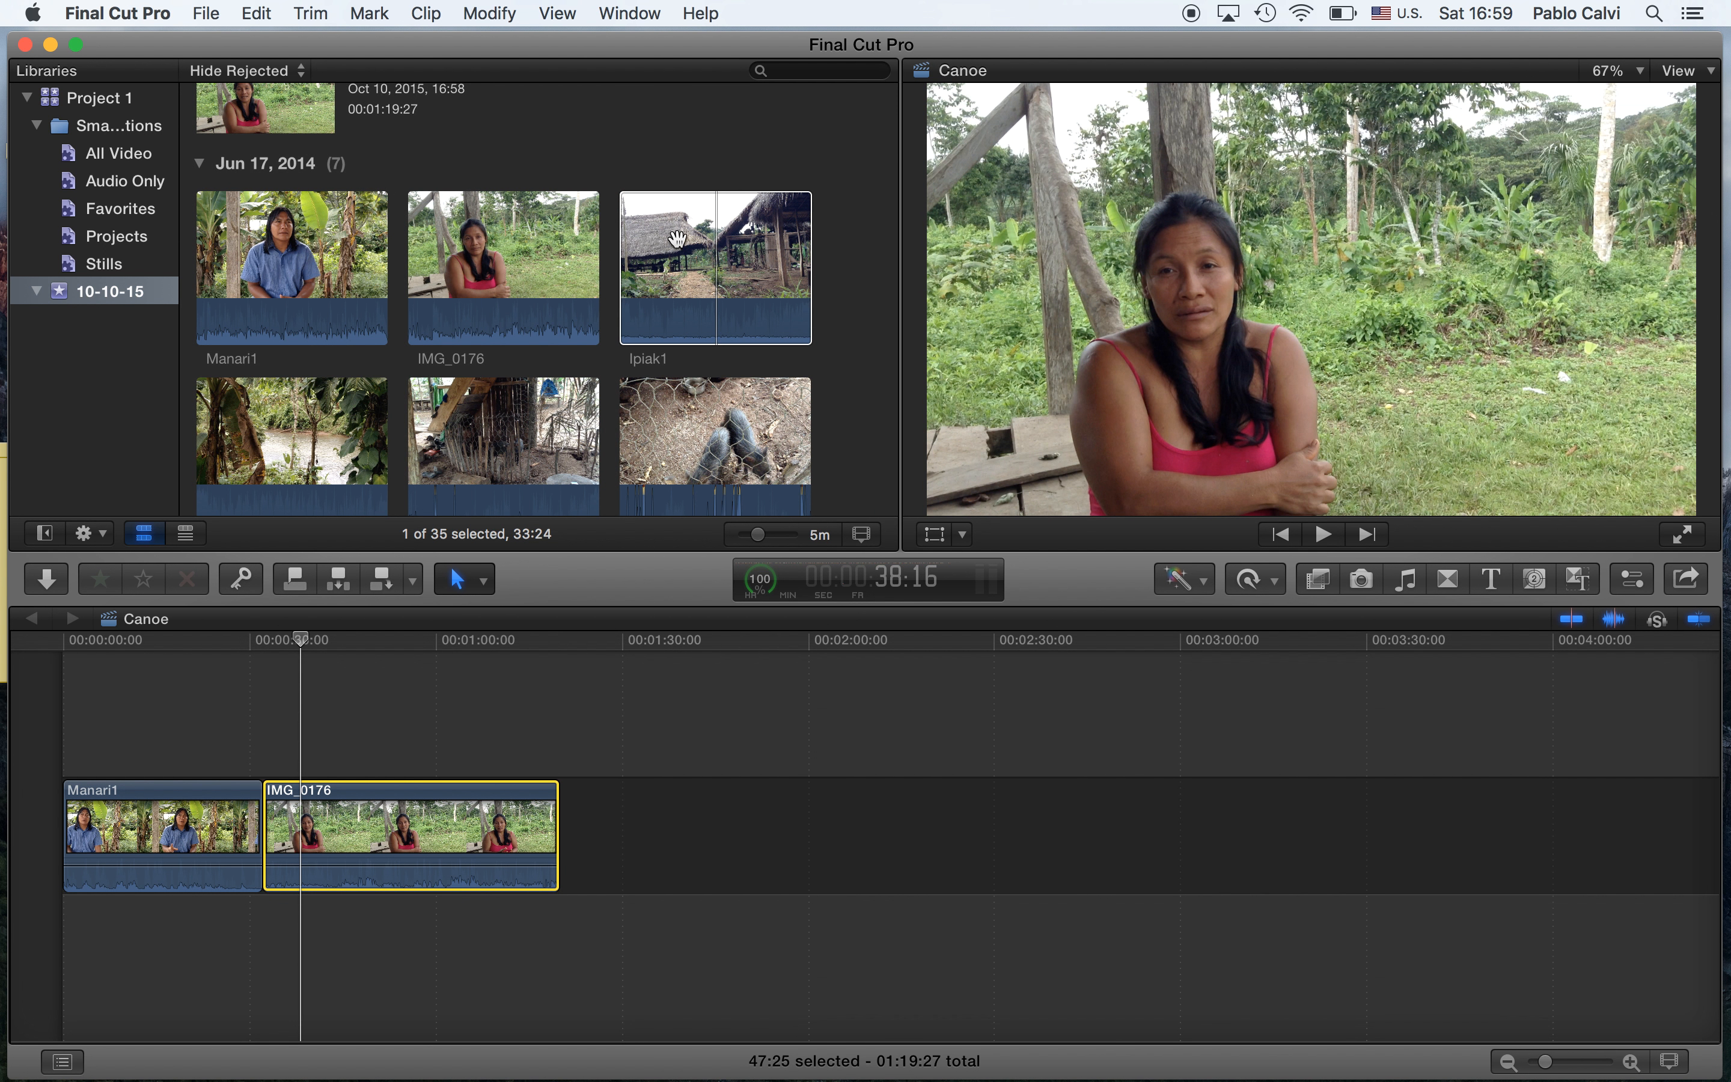
{"action": "left_click", "coordinate": [485, 839]}
- Show only the favorite clips in the browser and select IMG_0158
{"action": "left_click", "coordinate": [114, 208]}
{"action": "left_click", "coordinate": [259, 200]}
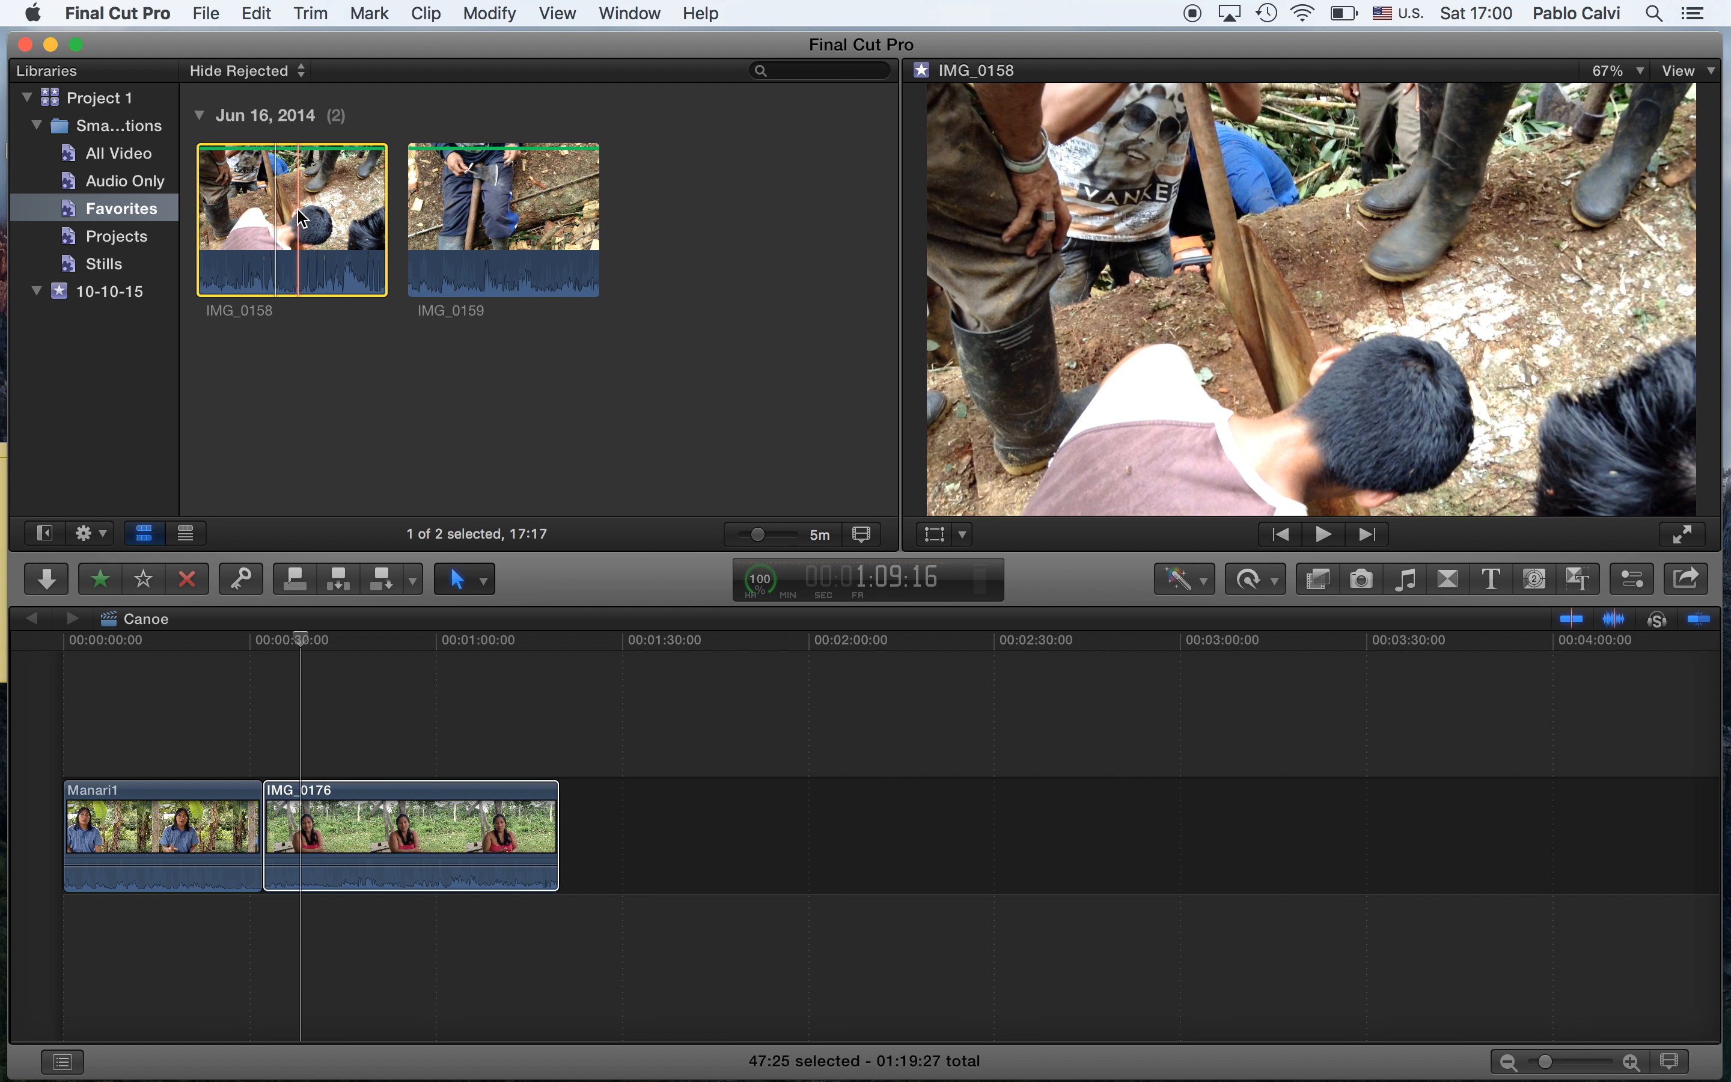
{"action": "key", "text": "i"}
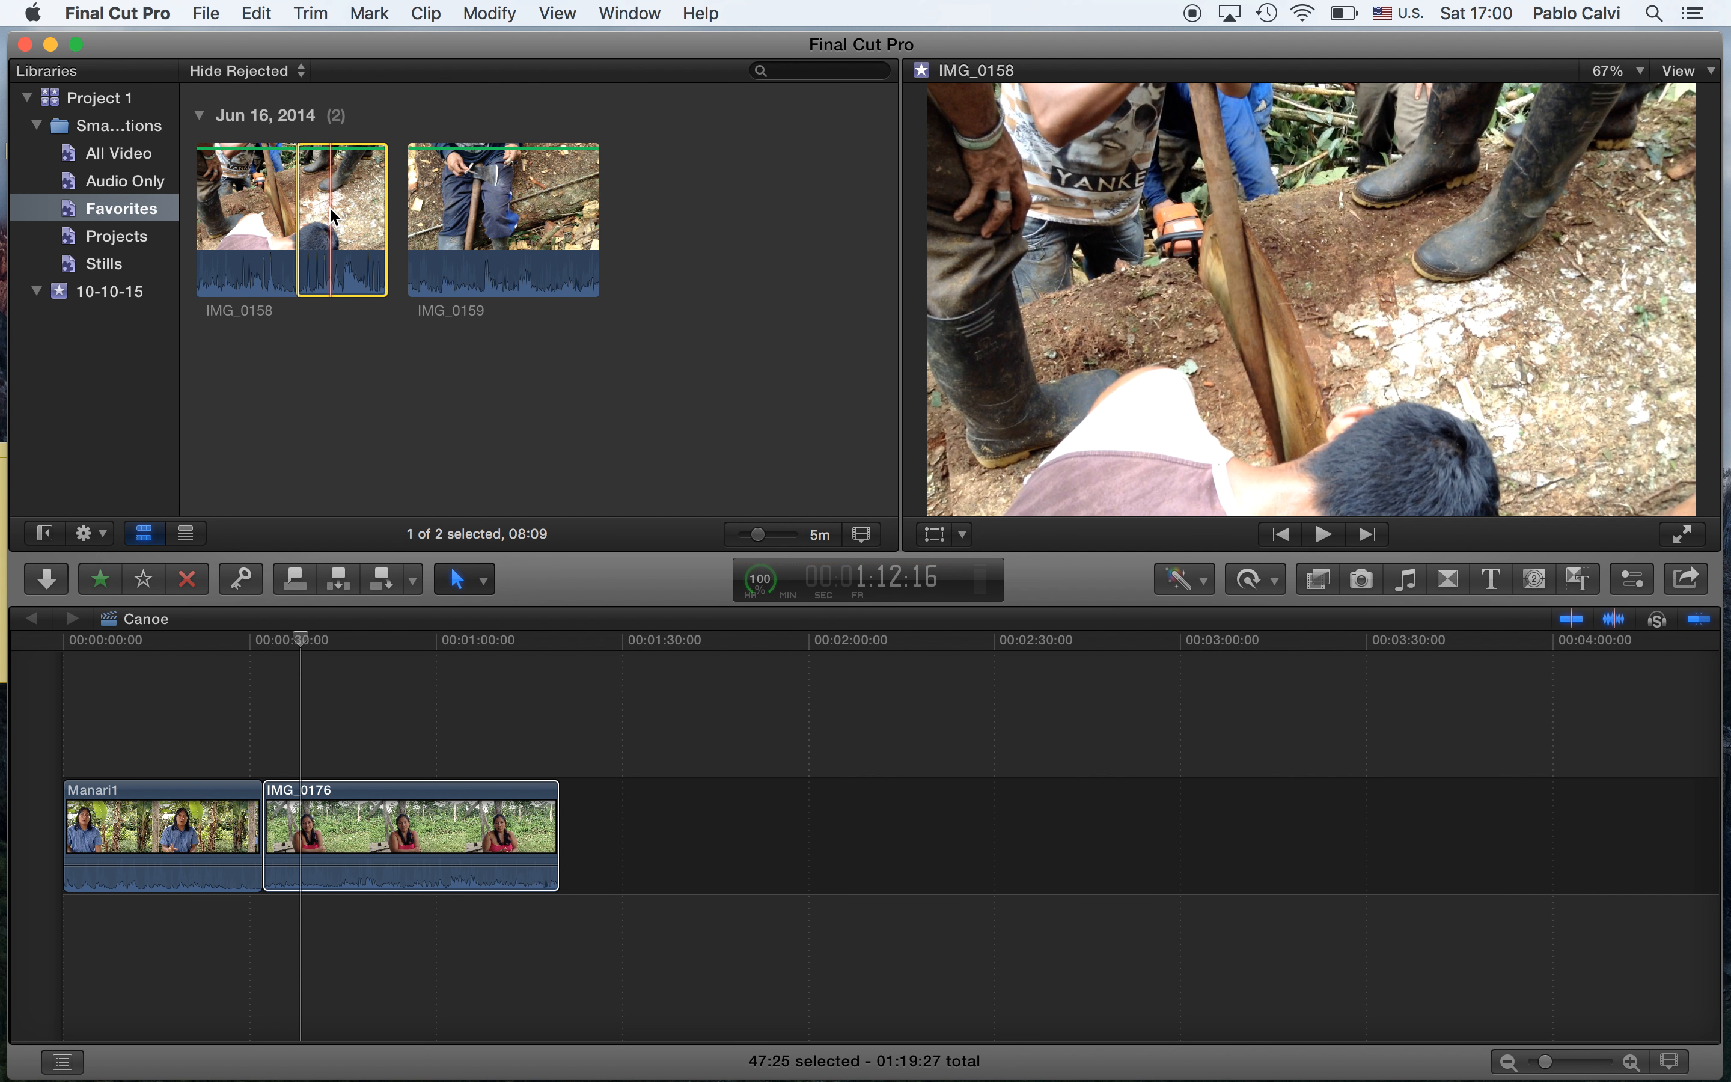
{"action": "key", "text": "o"}
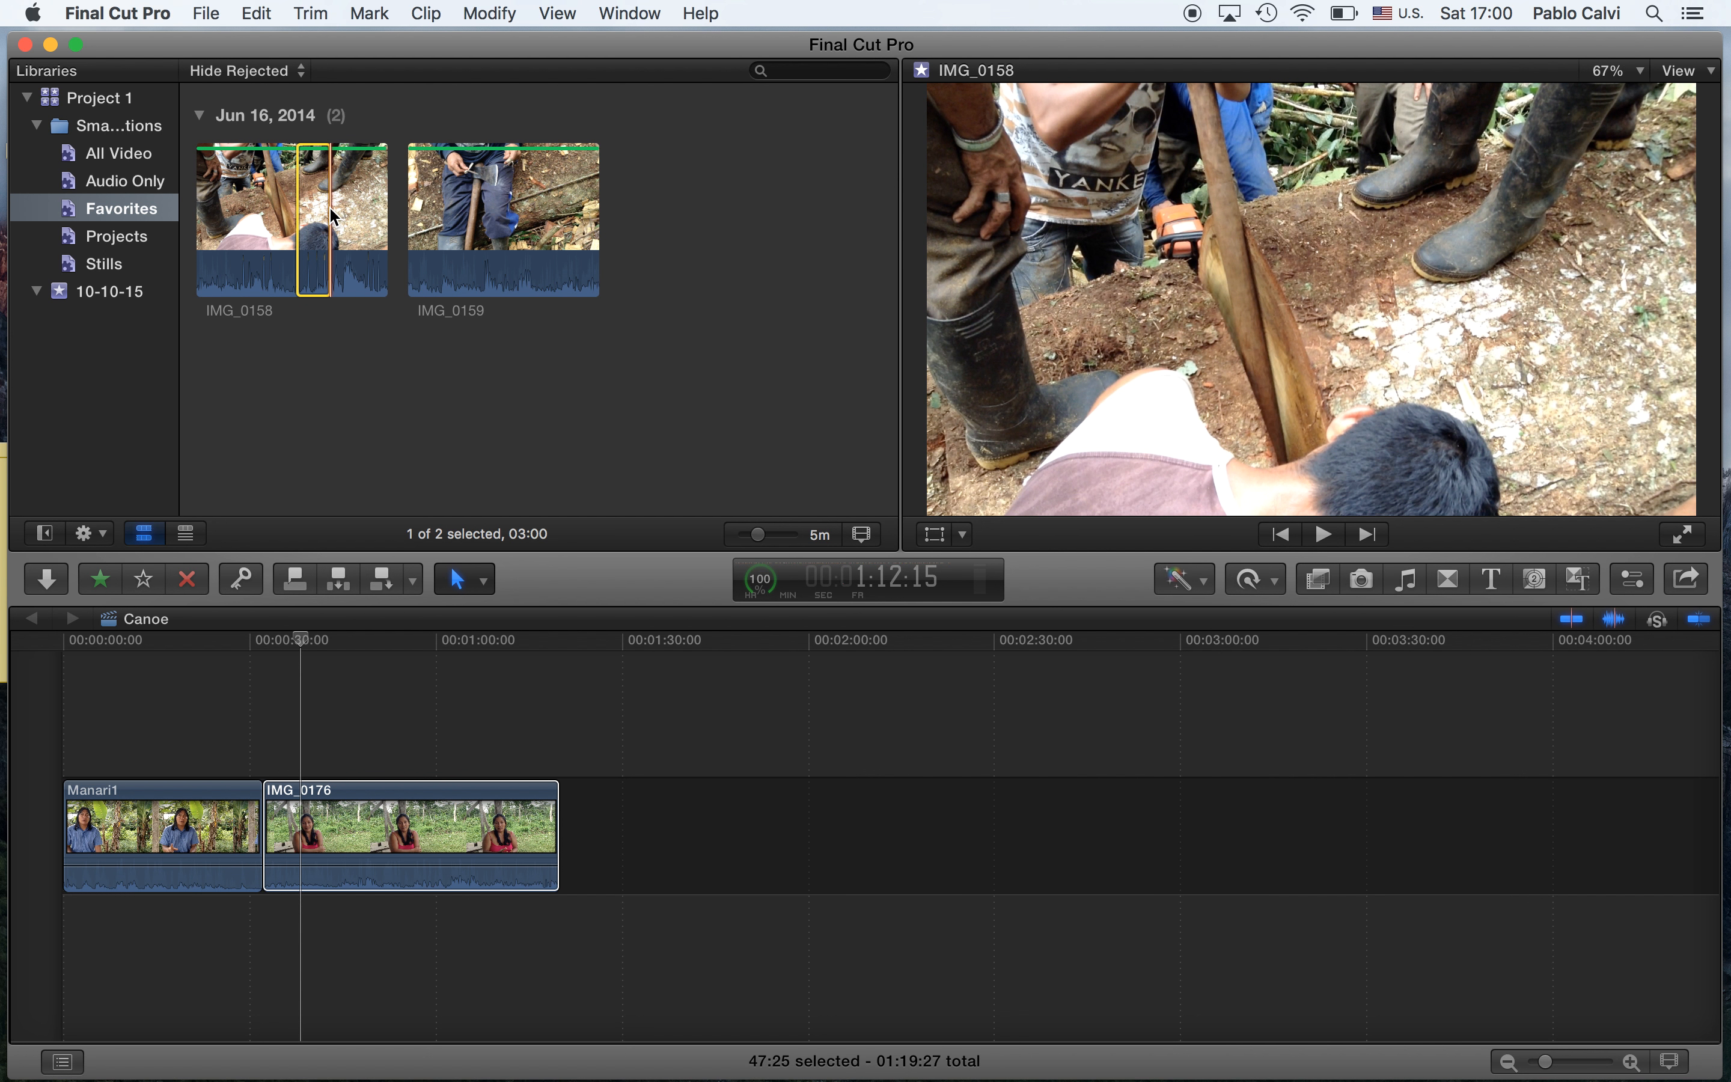
{"action": "key", "text": "super+z"}
{"action": "key", "text": "o"}
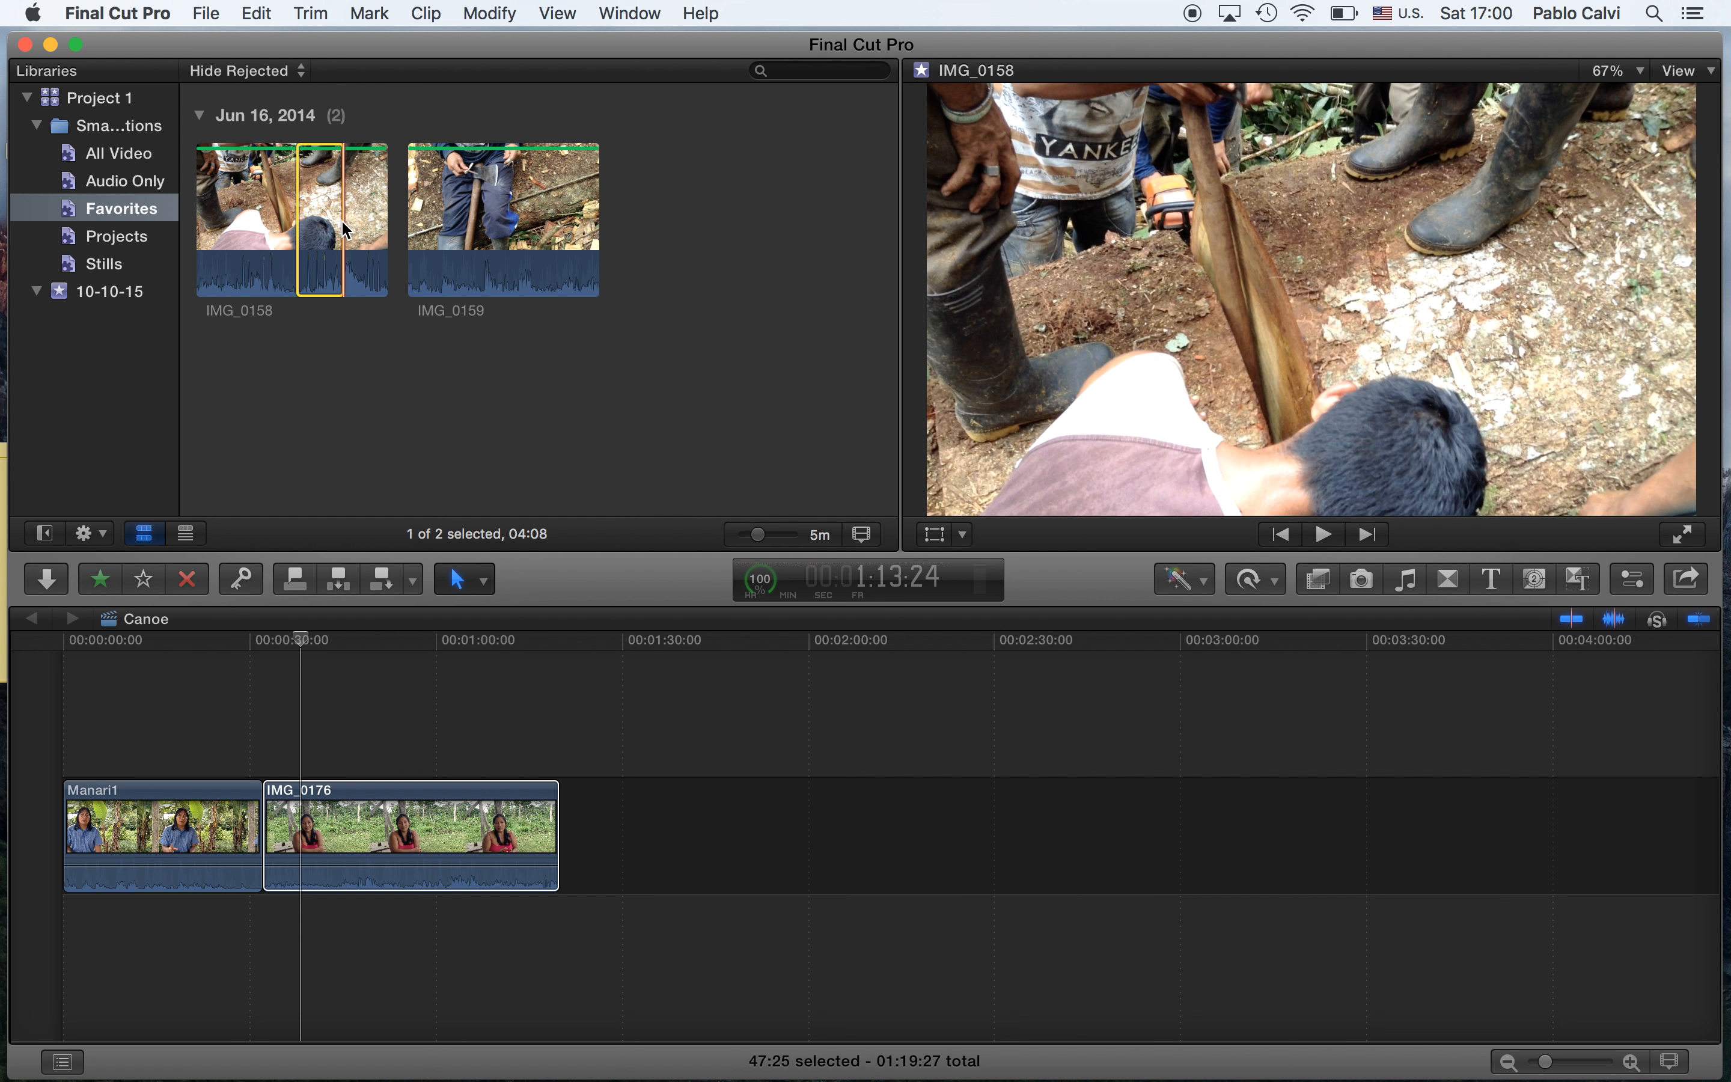
{"action": "key", "text": "super+z"}
{"action": "key", "text": "super+z"}
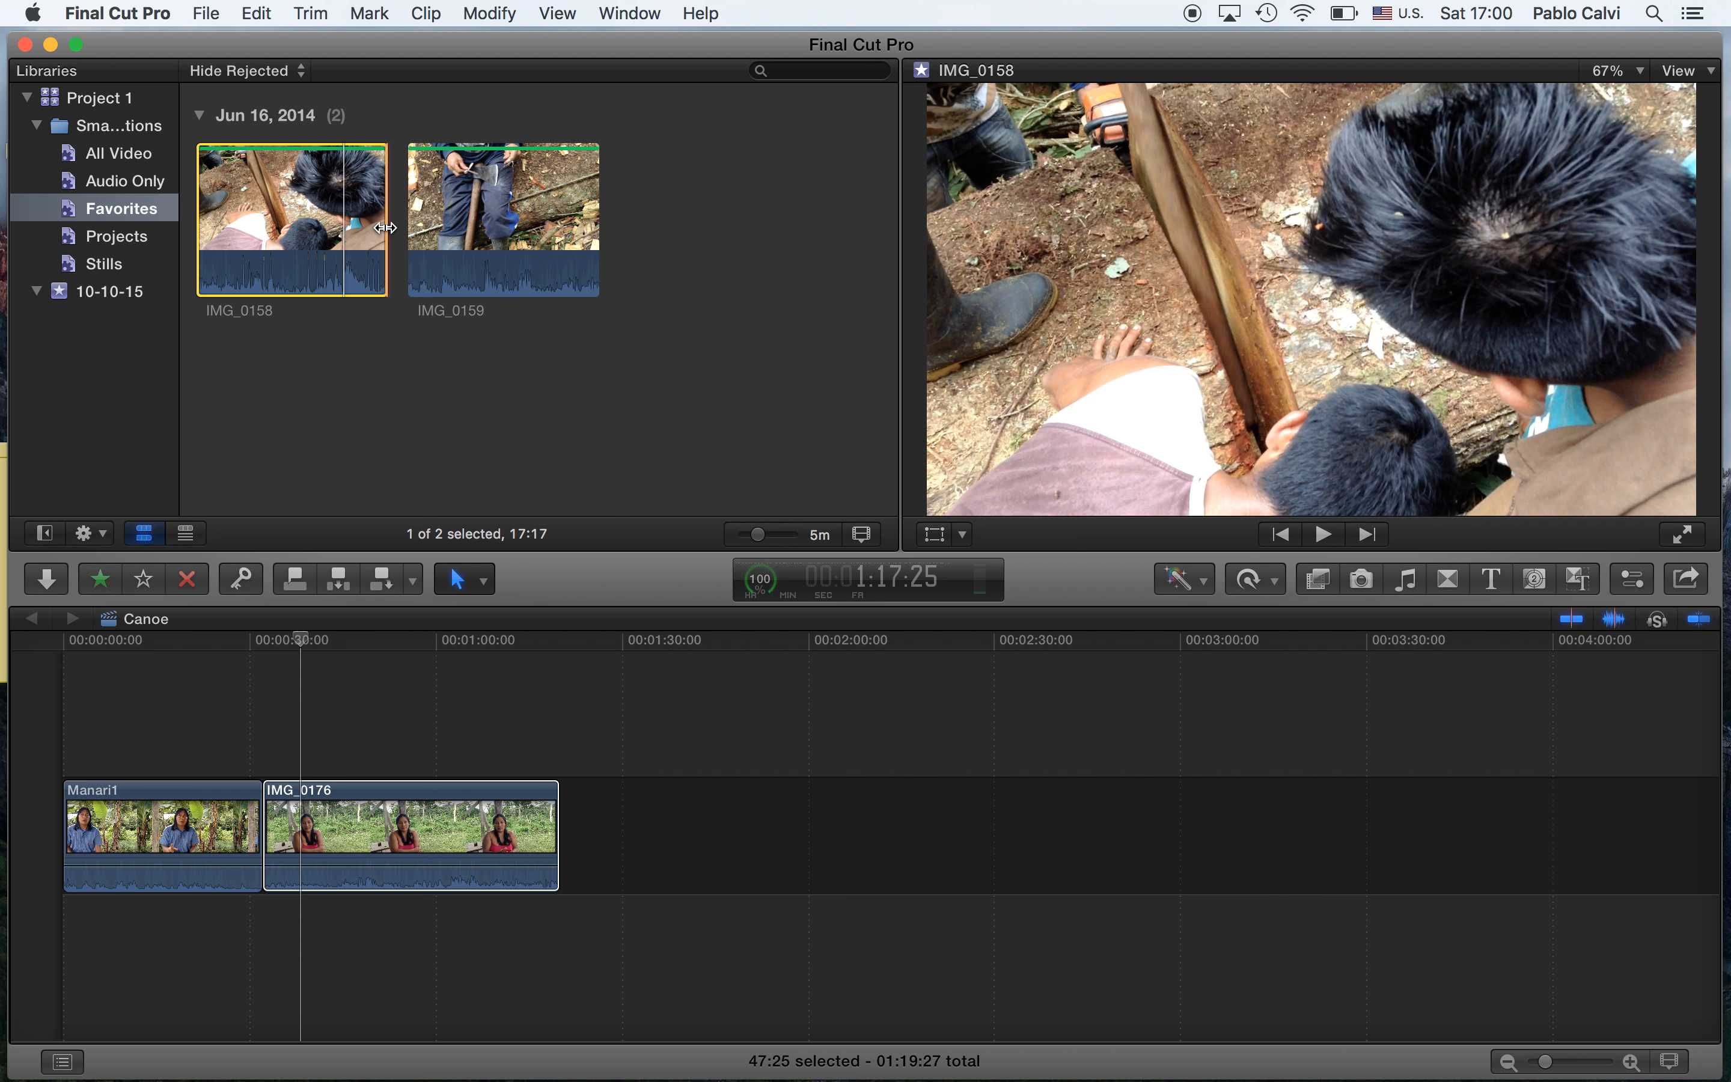
{"action": "left_click", "coordinate": [387, 228]}
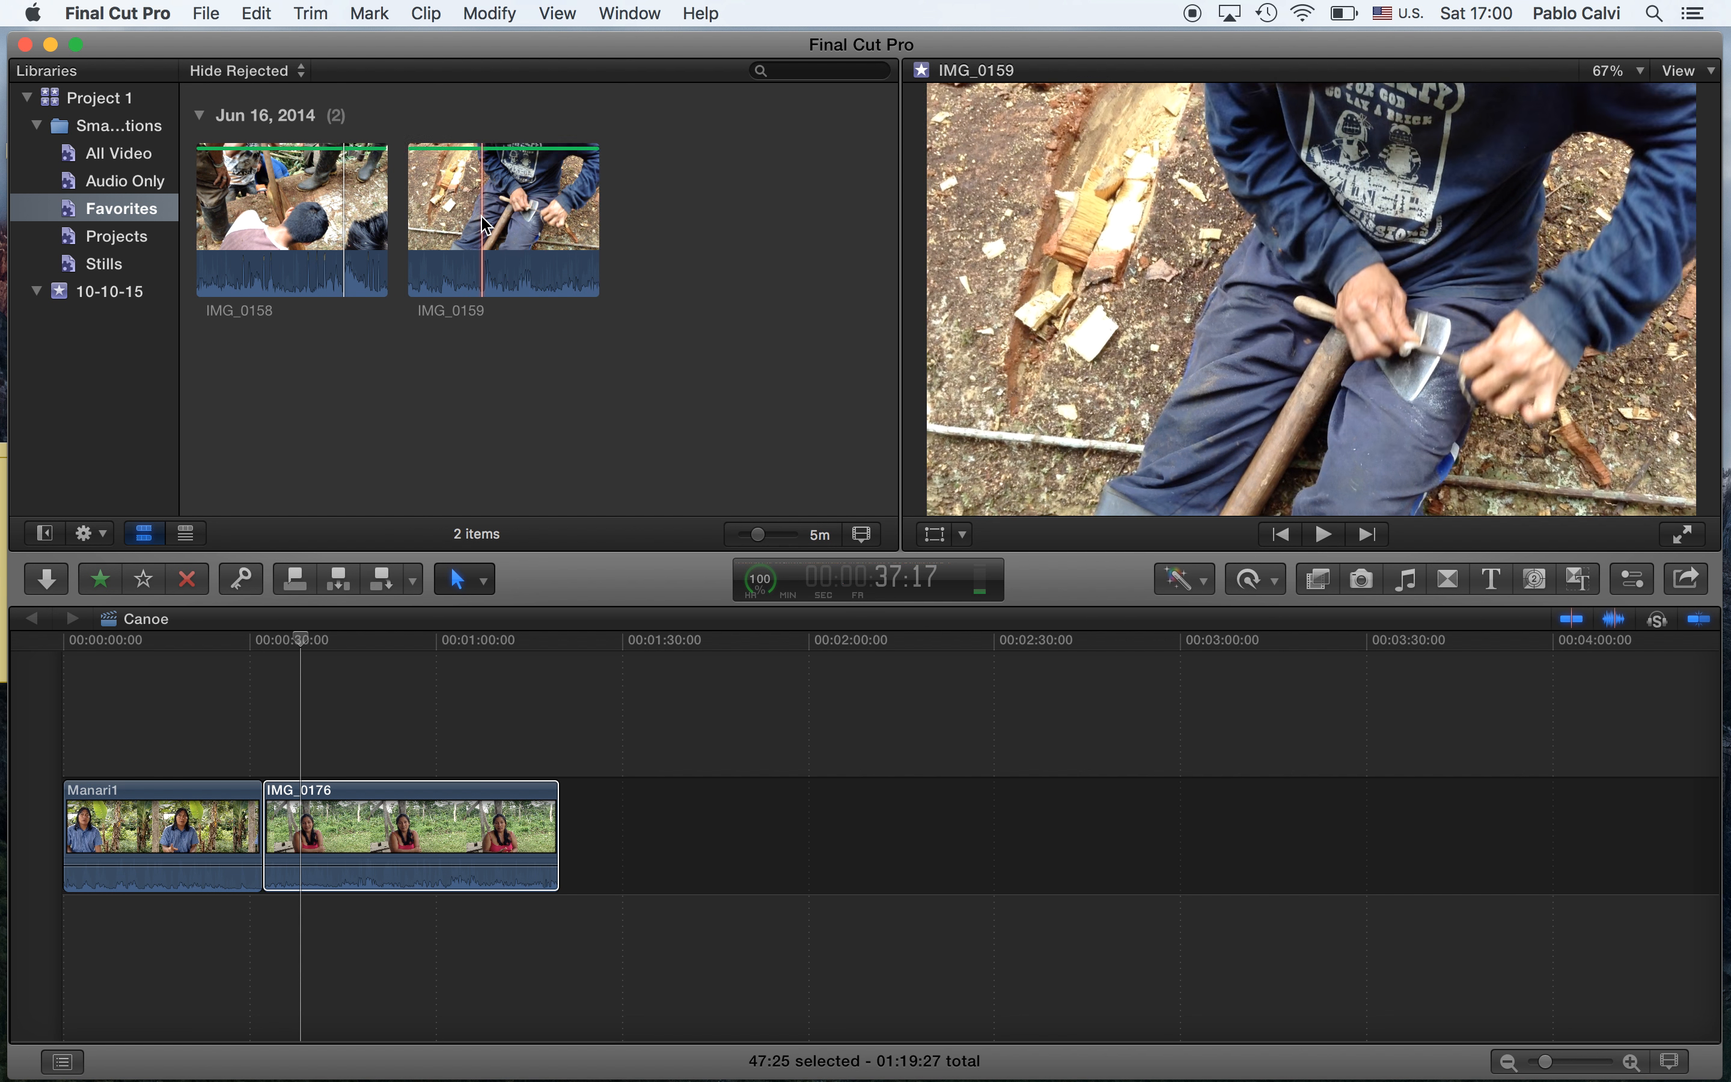
- Mark a range of about 5 seconds in IMG_0158 and append it after IMG_0176 at the end of the timeline
{"action": "left_click", "coordinate": [248, 219]}
{"action": "key", "text": "i"}
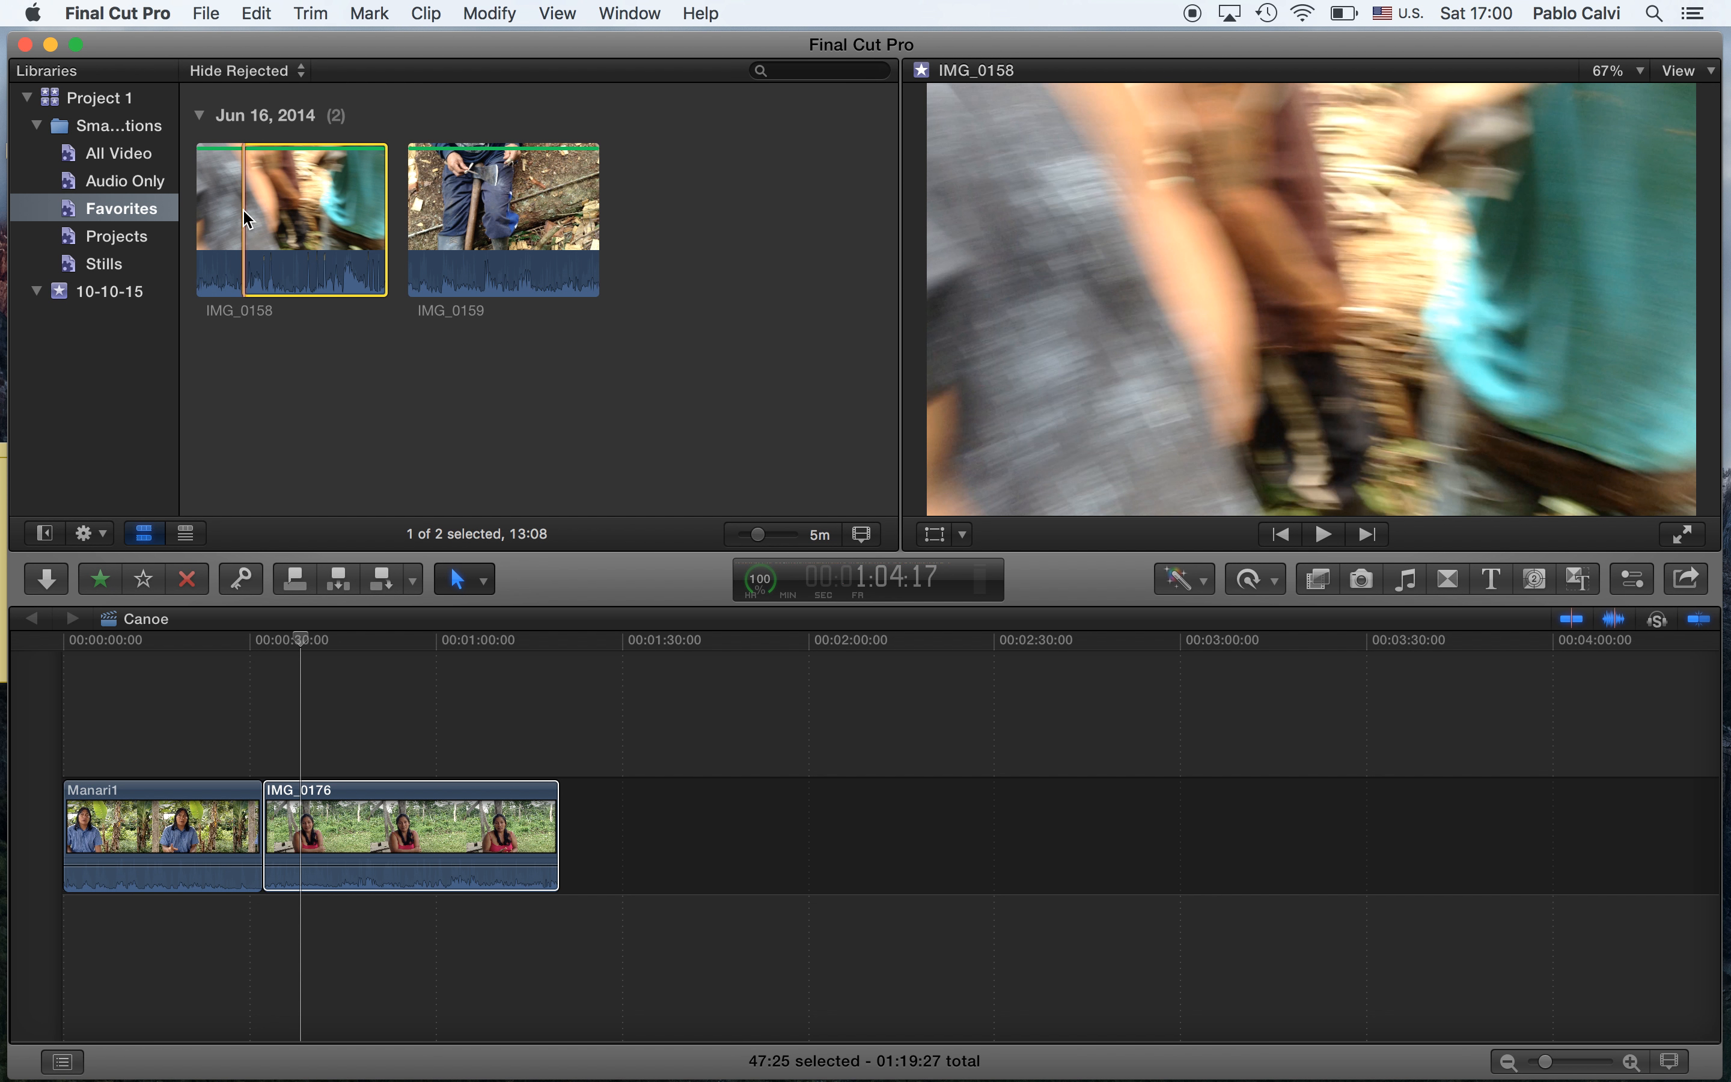
{"action": "key", "text": "o"}
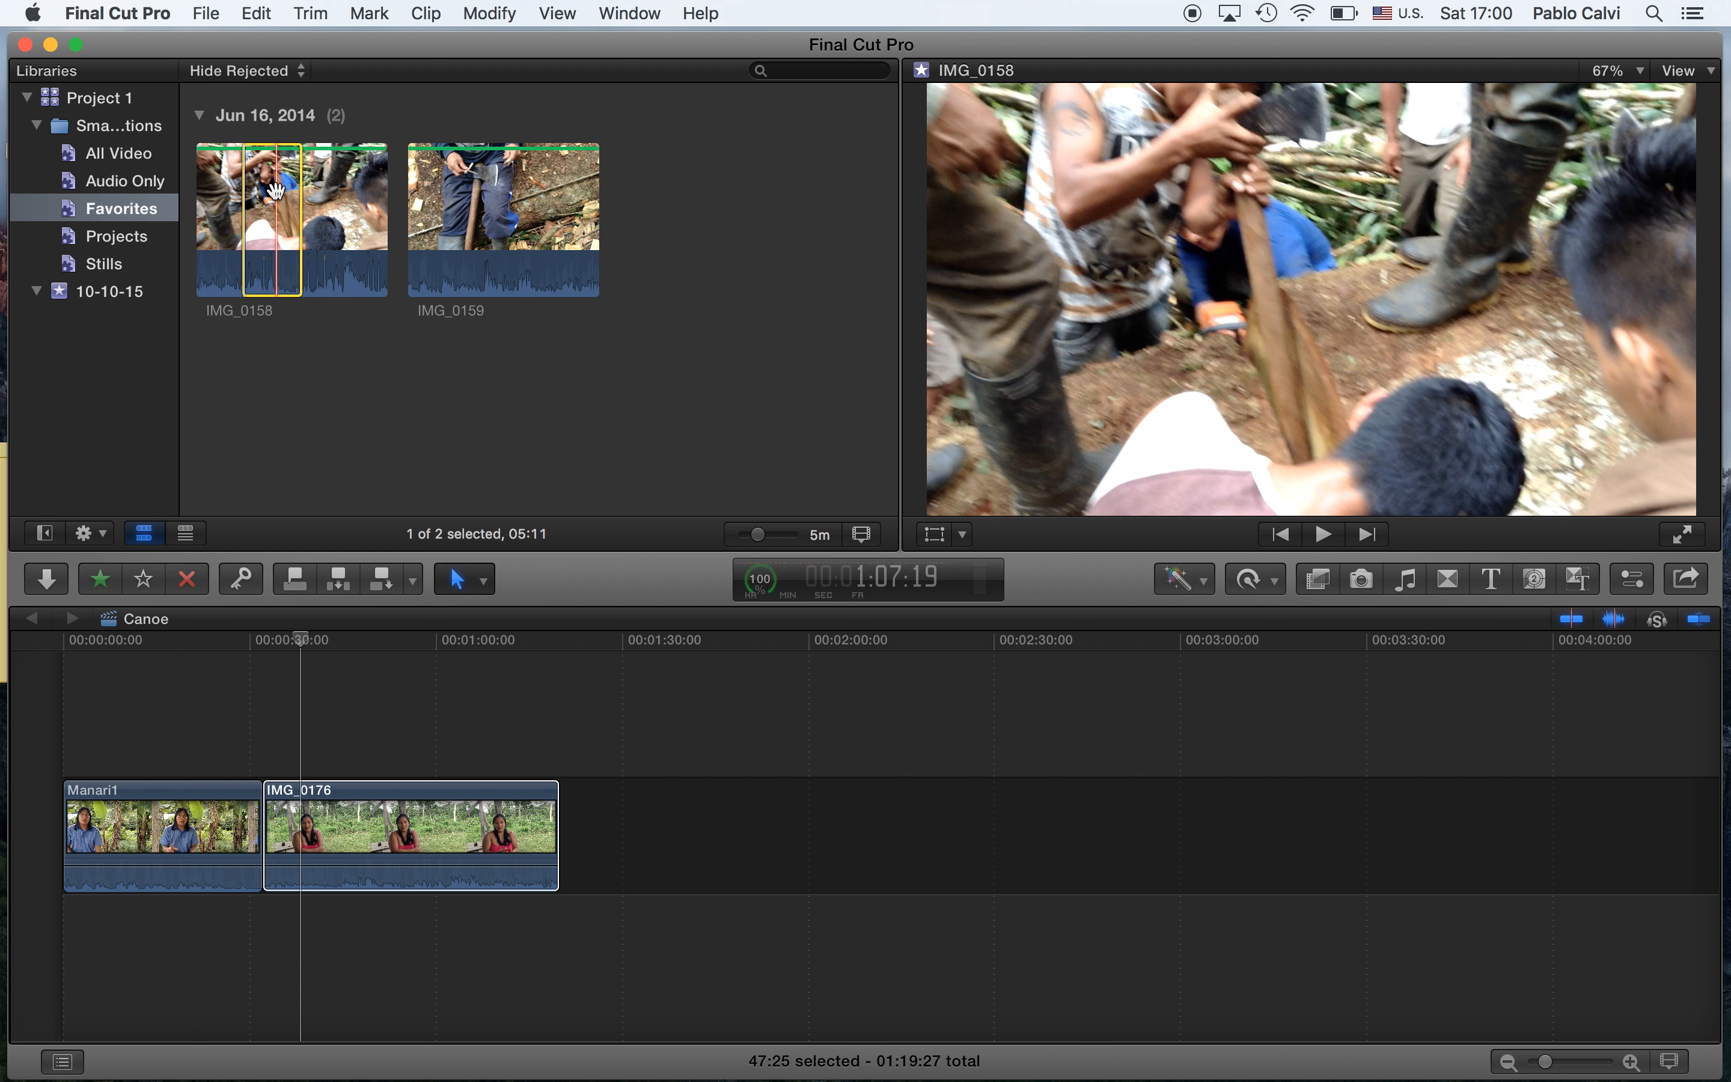
{"action": "left_click", "coordinate": [271, 651]}
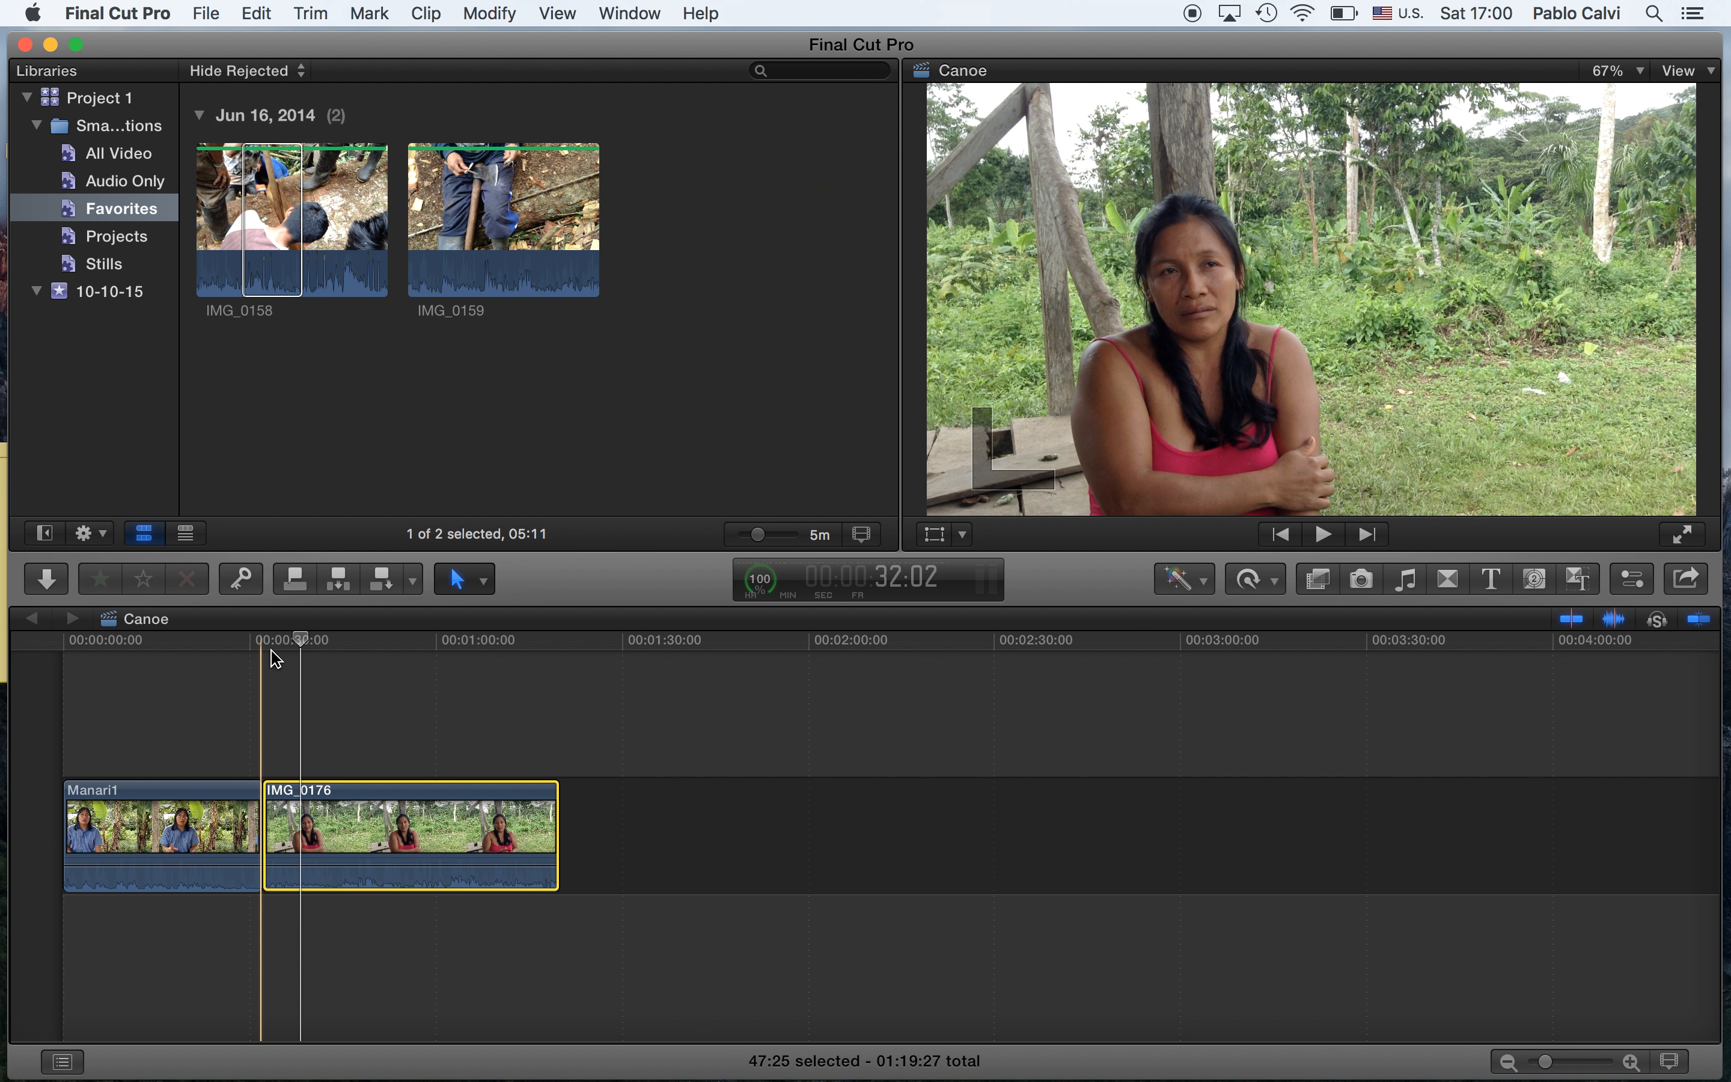
{"action": "left_click", "coordinate": [560, 653]}
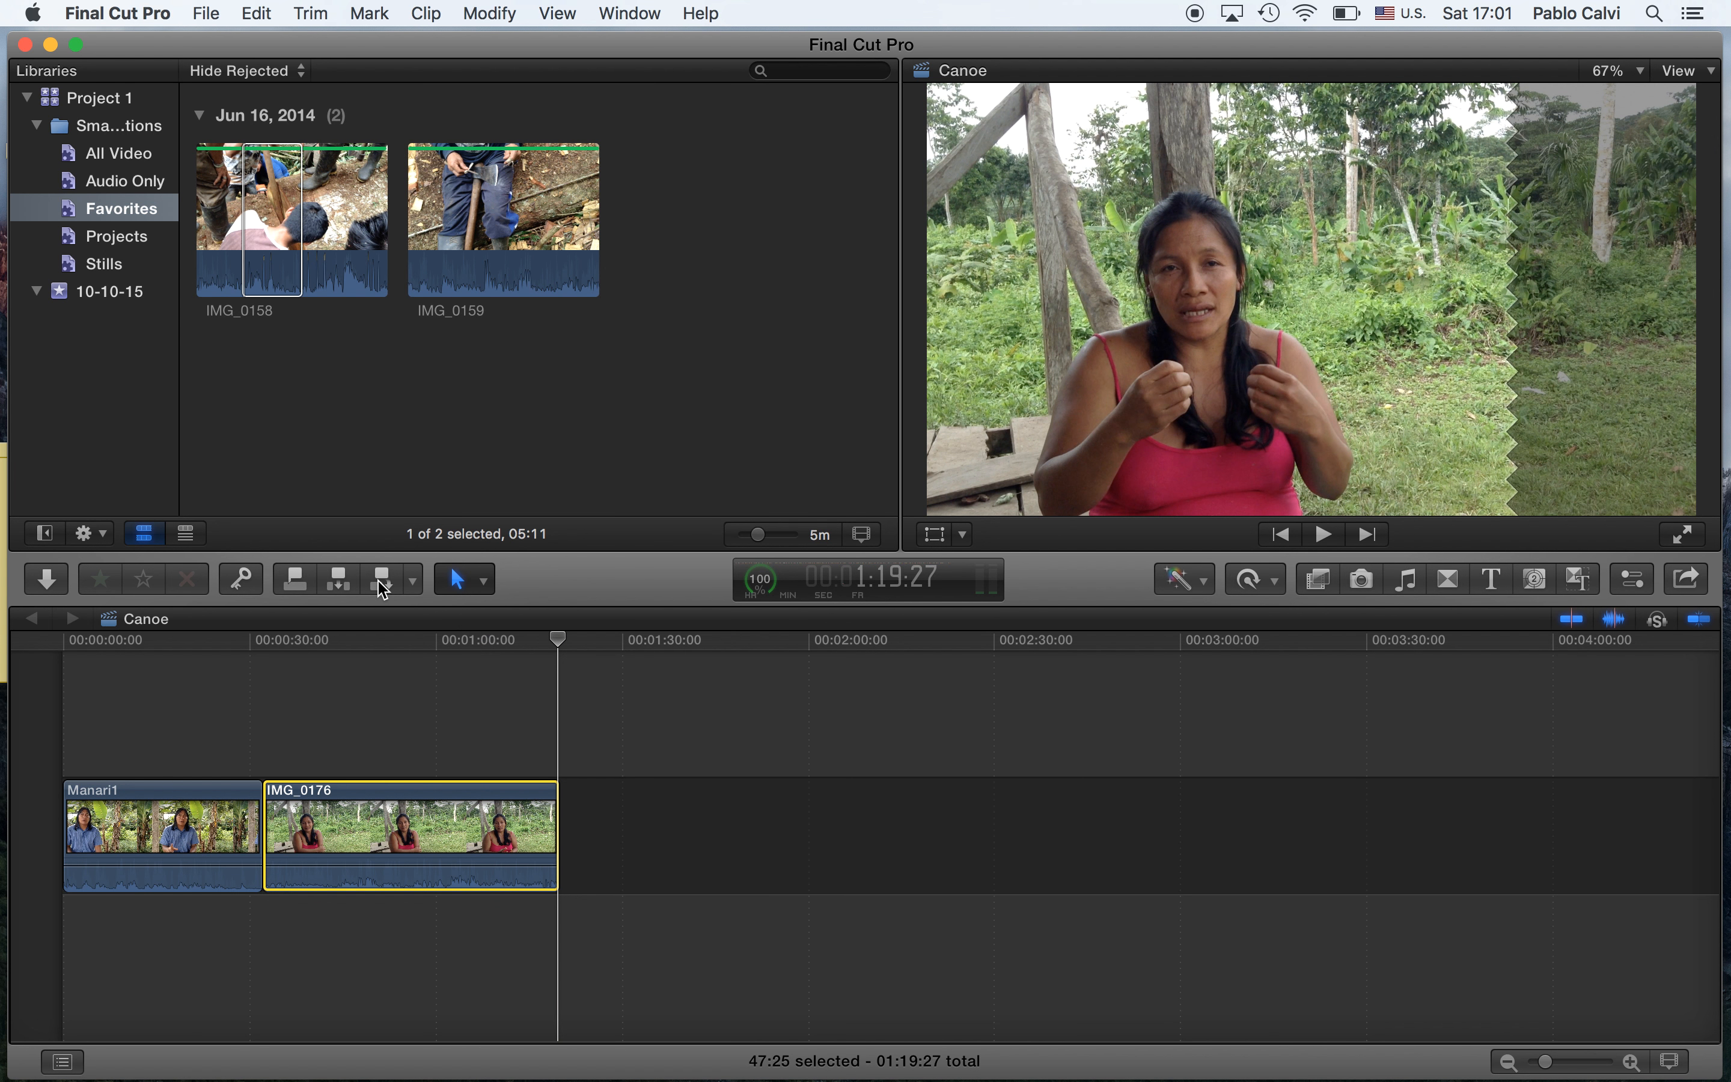
{"action": "left_click", "coordinate": [279, 257]}
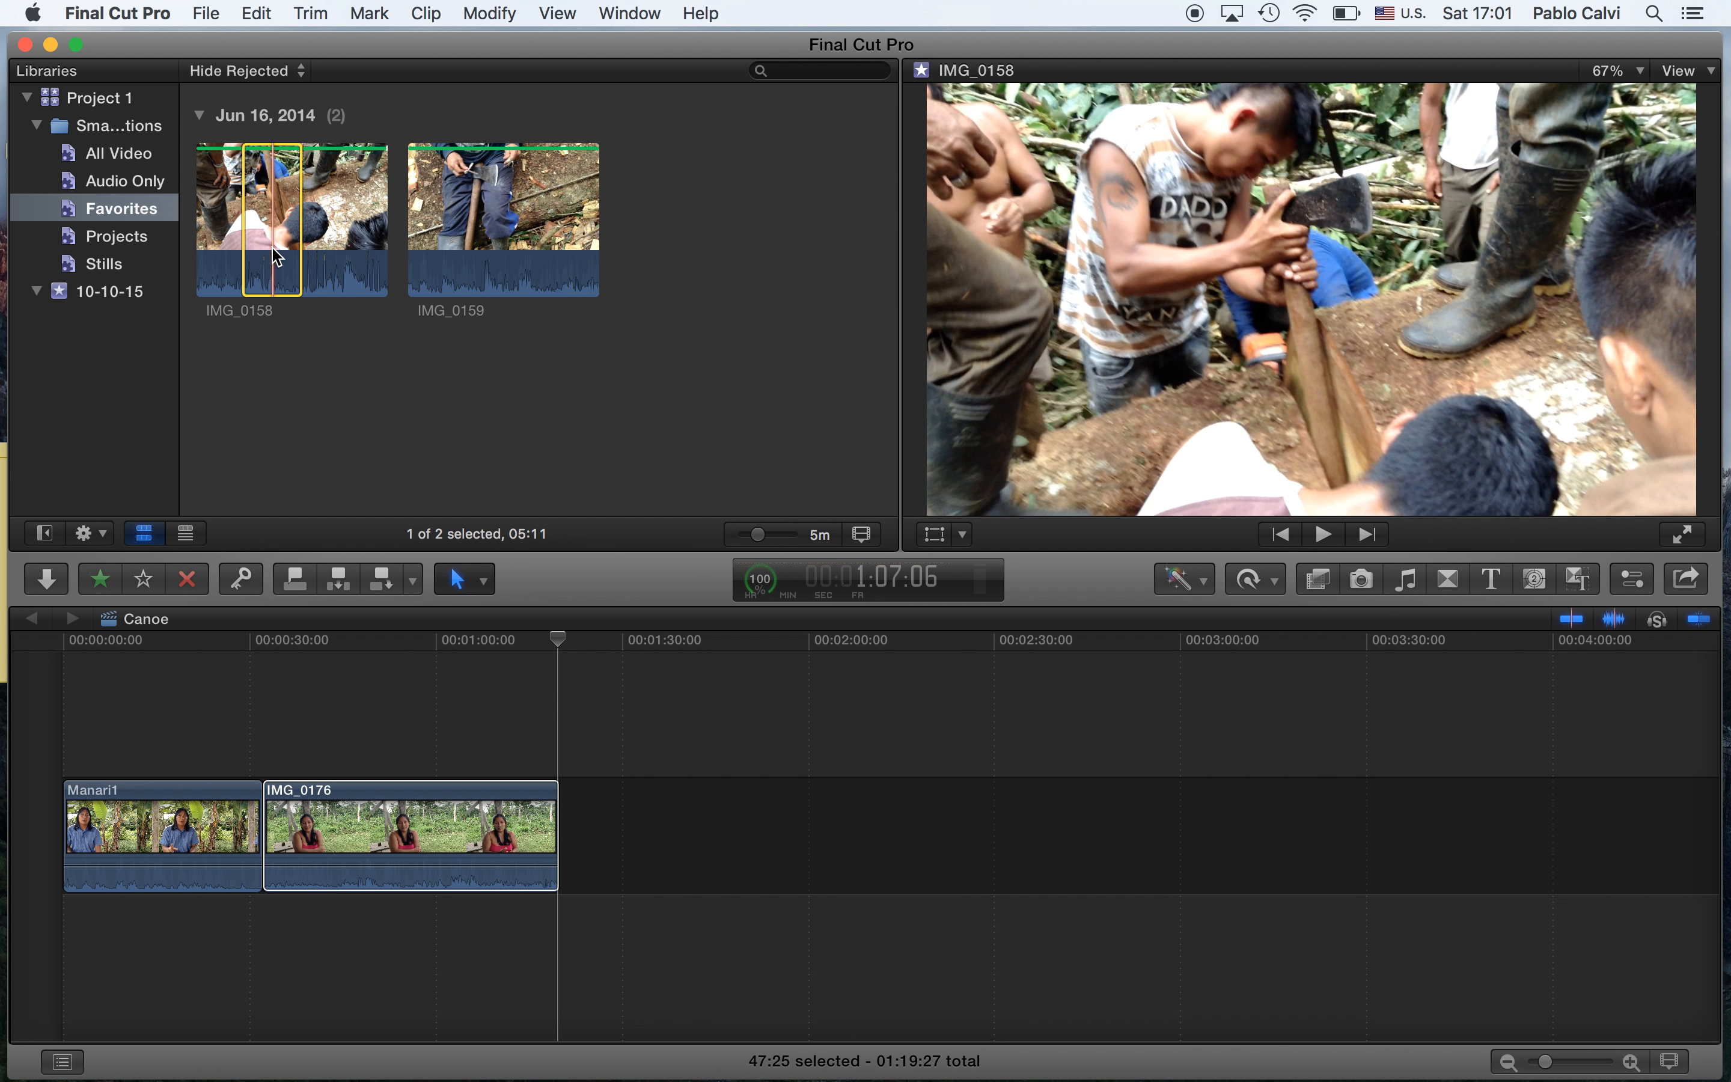
{"action": "left_click", "coordinate": [385, 579]}
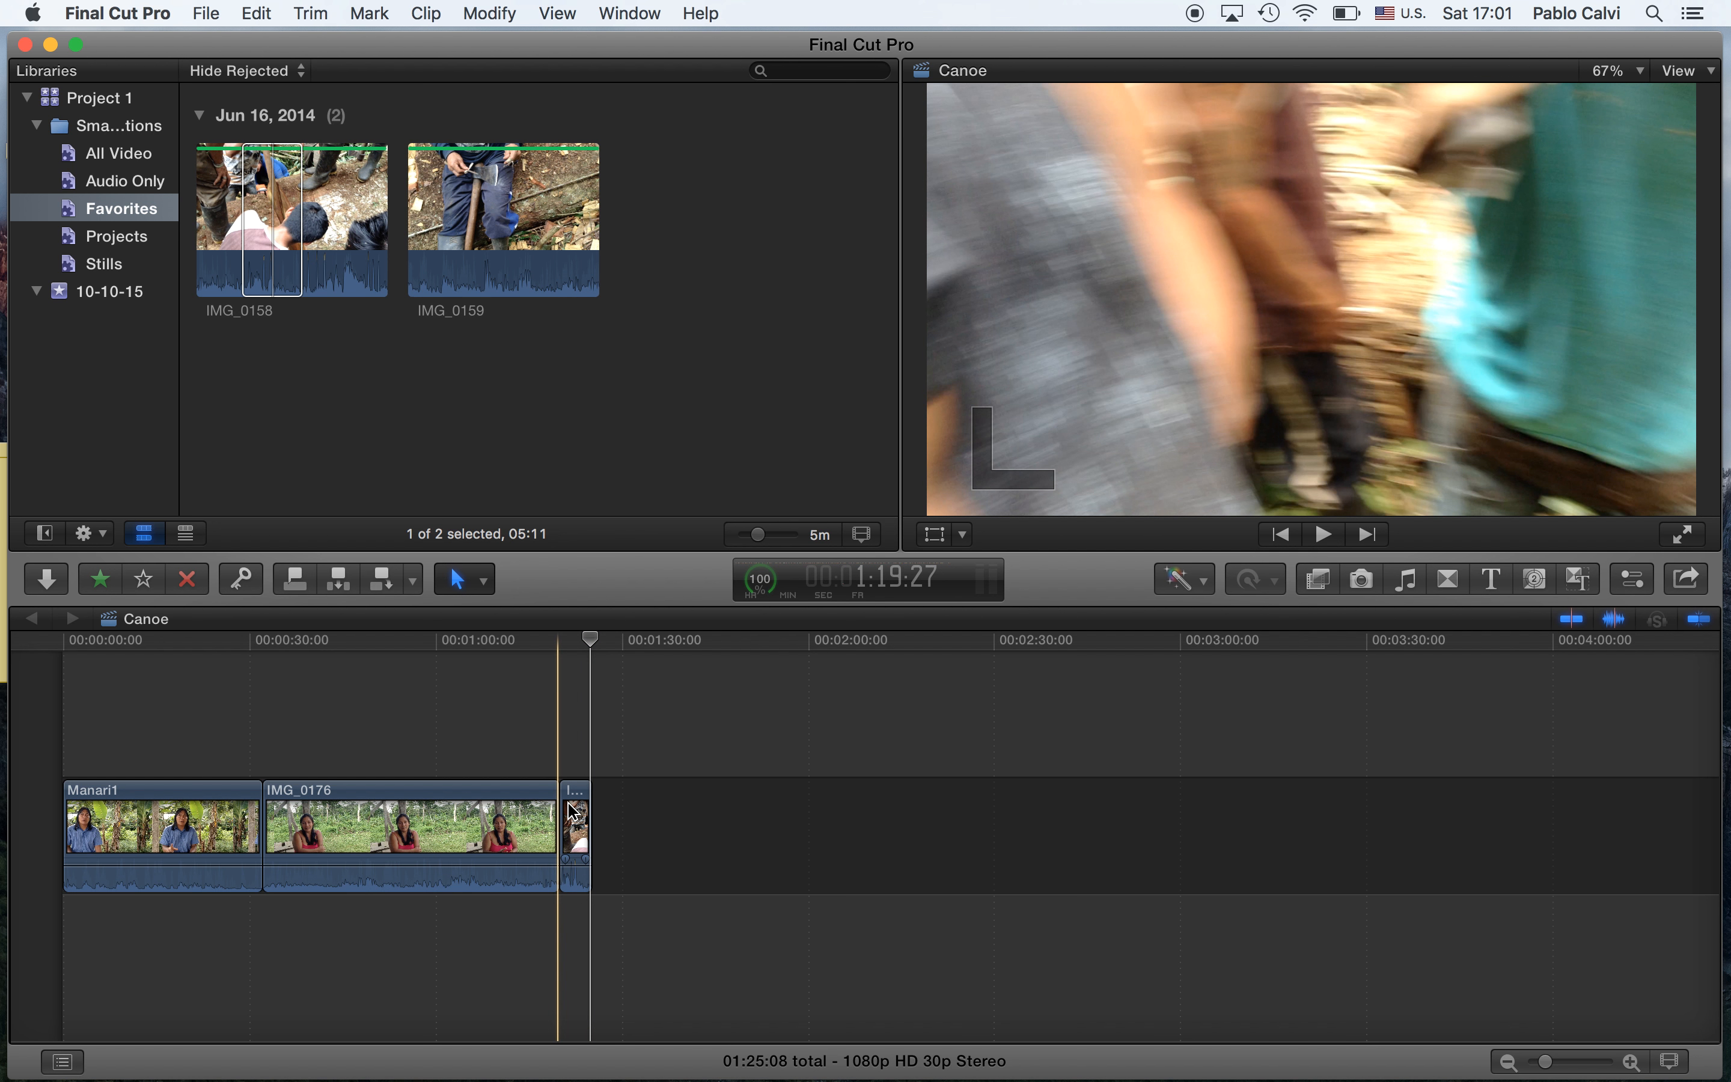
- With the playhead inside Manari1, mark a range of about 4 seconds in IMG_0159 and append it to the storyline
{"action": "left_click", "coordinate": [225, 650]}
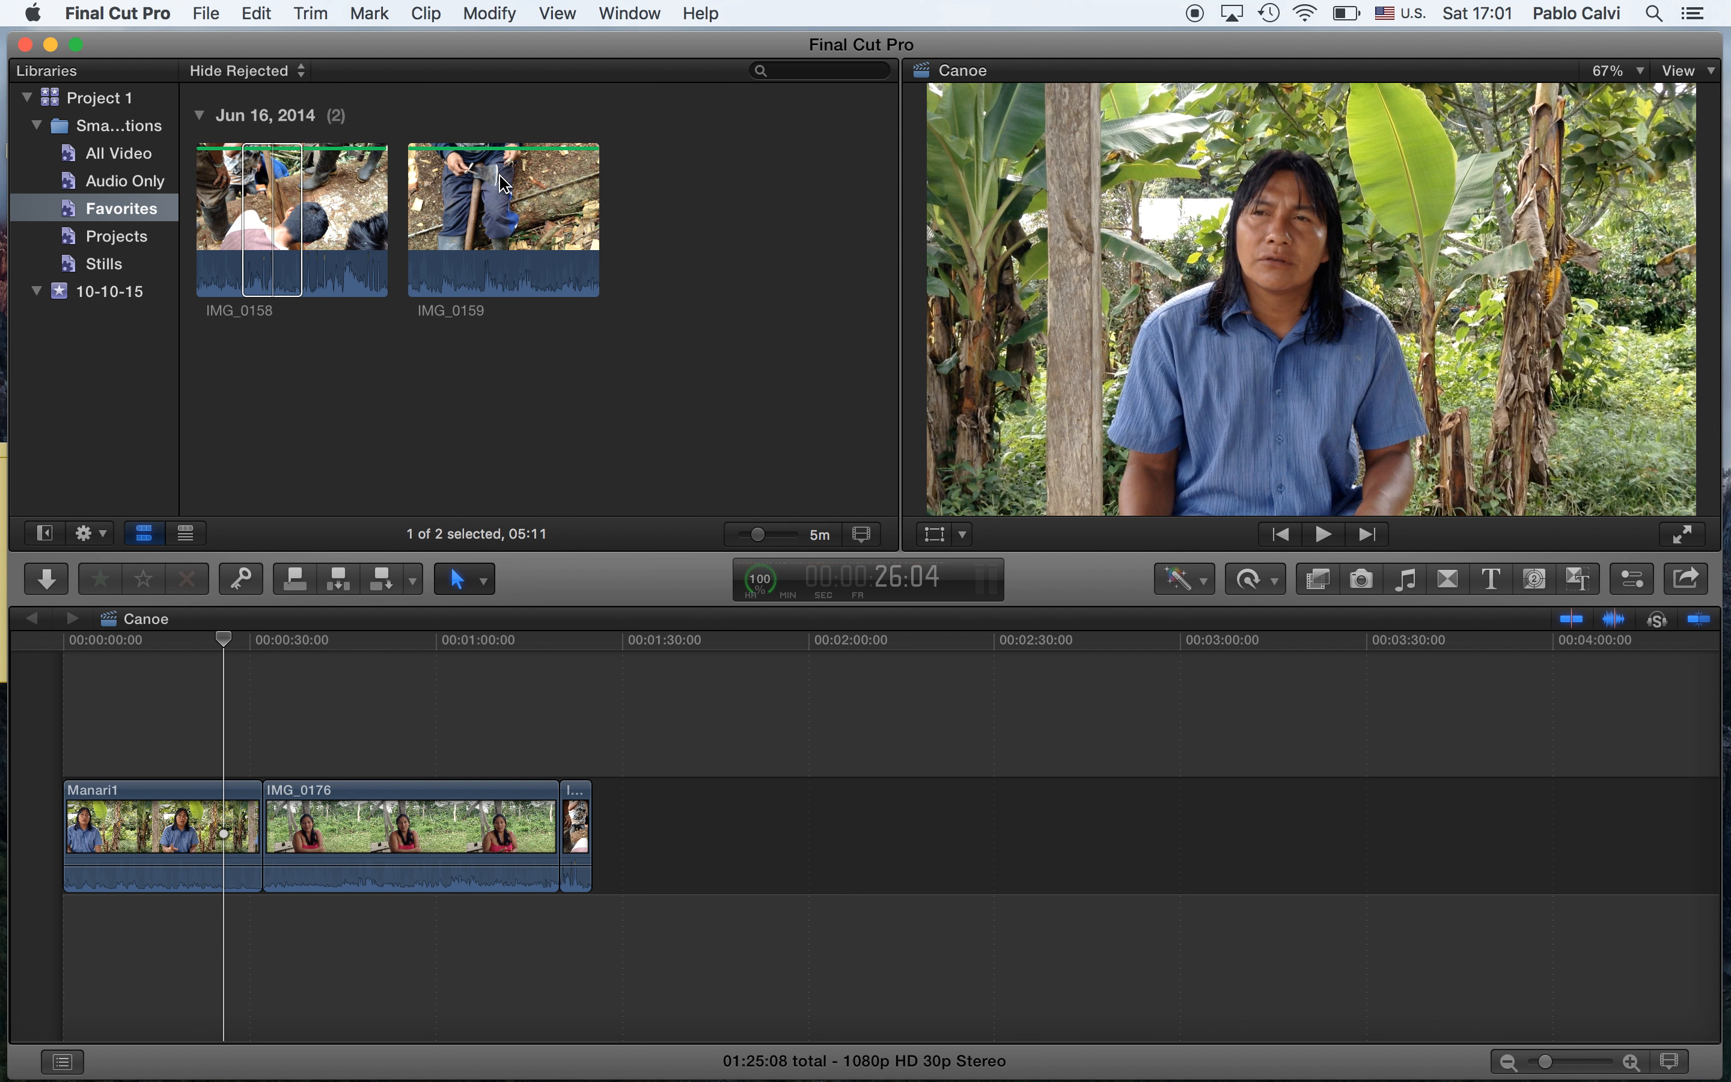
{"action": "left_click", "coordinate": [504, 197]}
{"action": "key", "text": "i"}
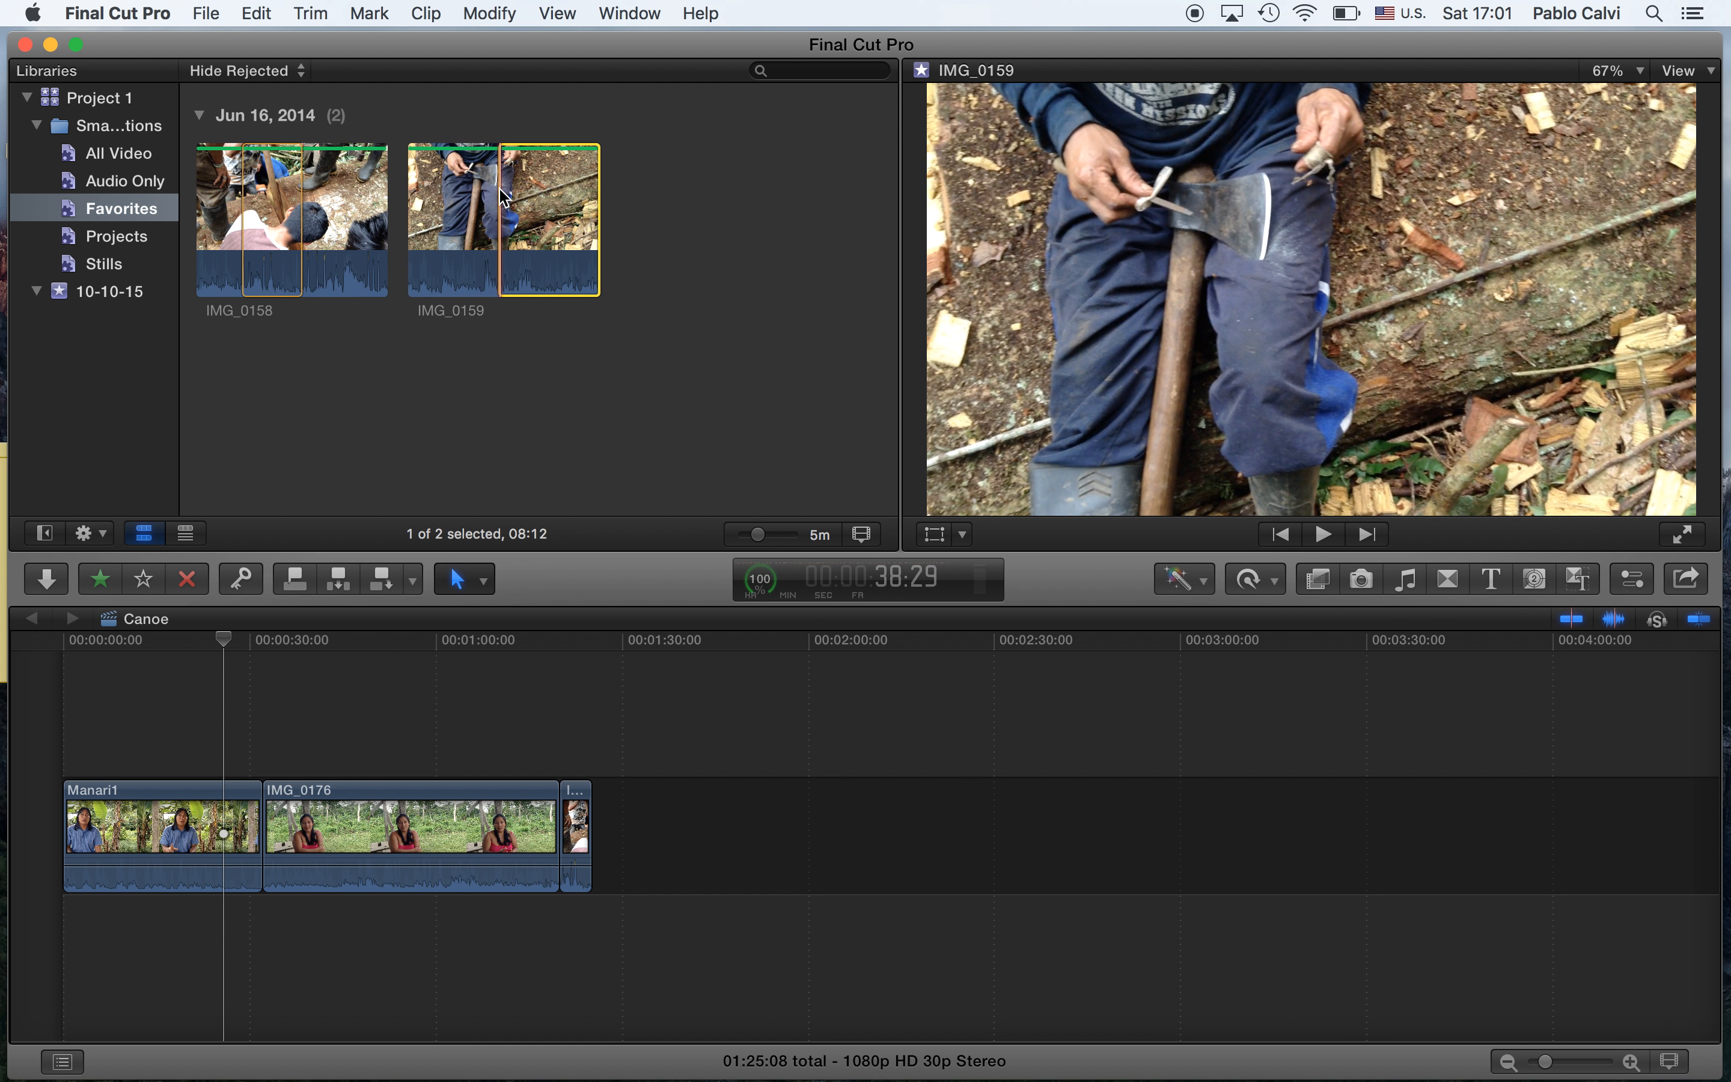
{"action": "key", "text": "o"}
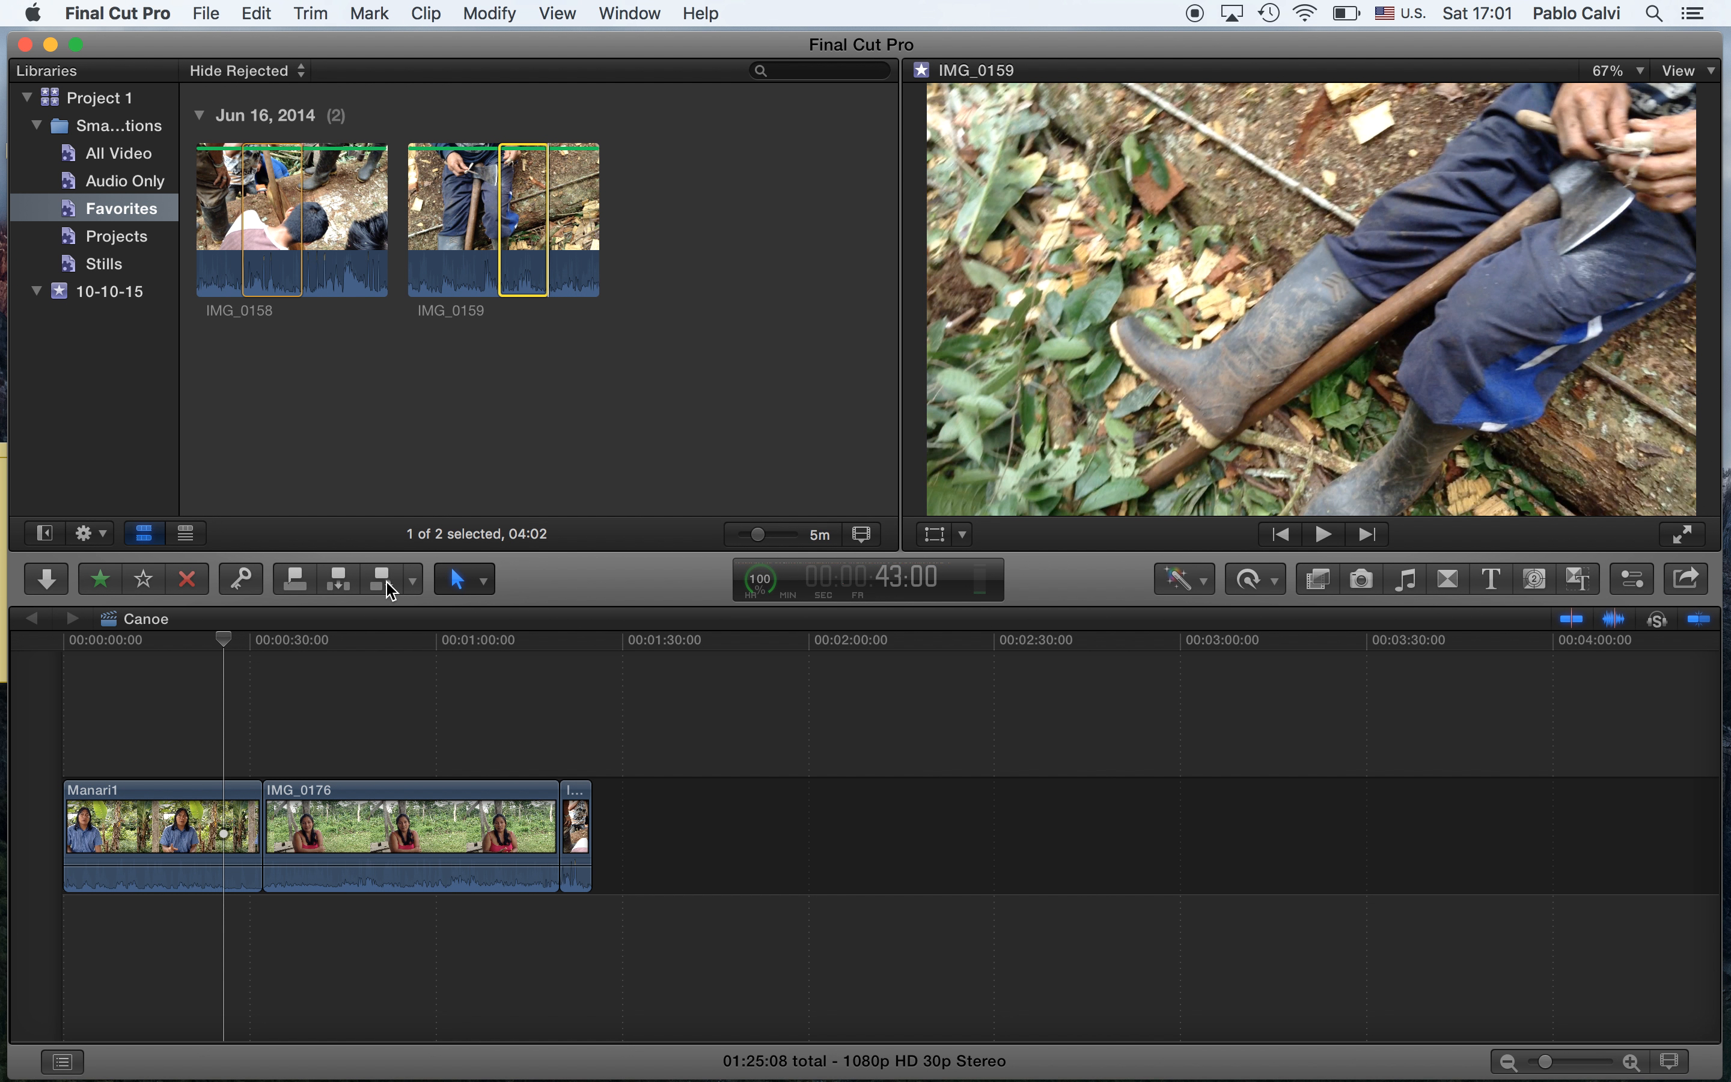
{"action": "left_click", "coordinate": [391, 591]}
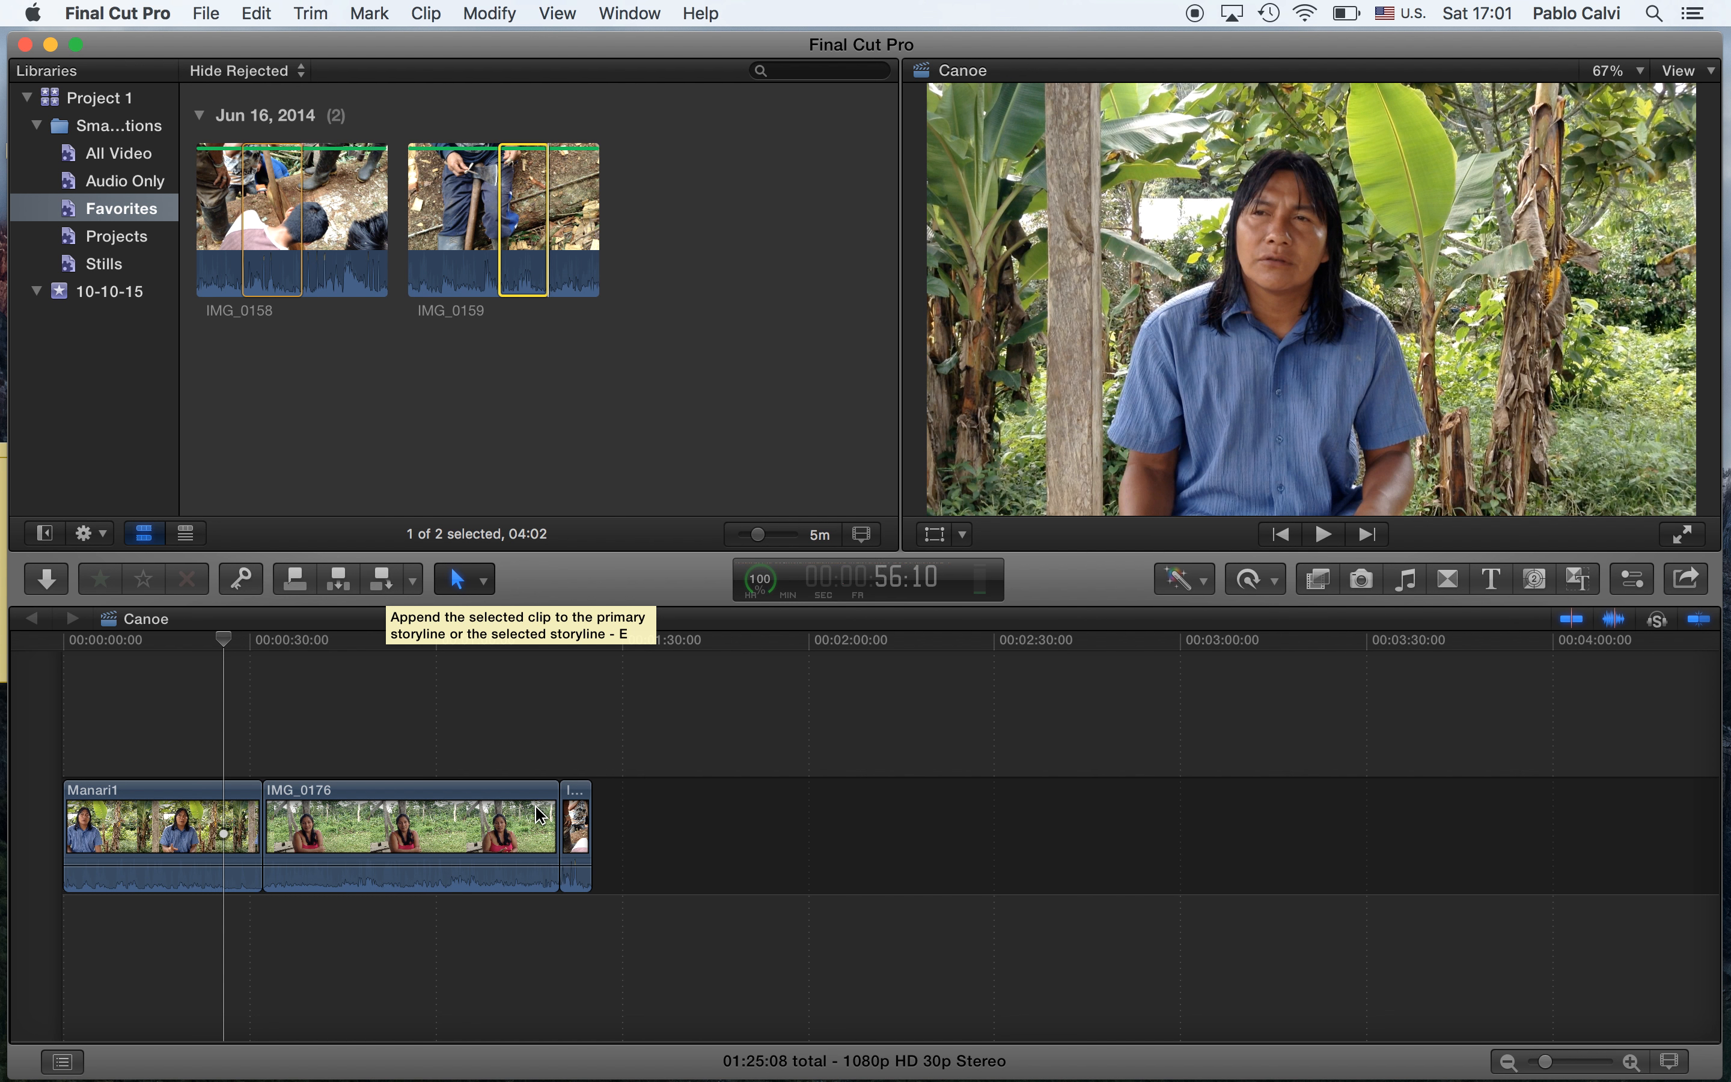
{"action": "left_click", "coordinate": [383, 586]}
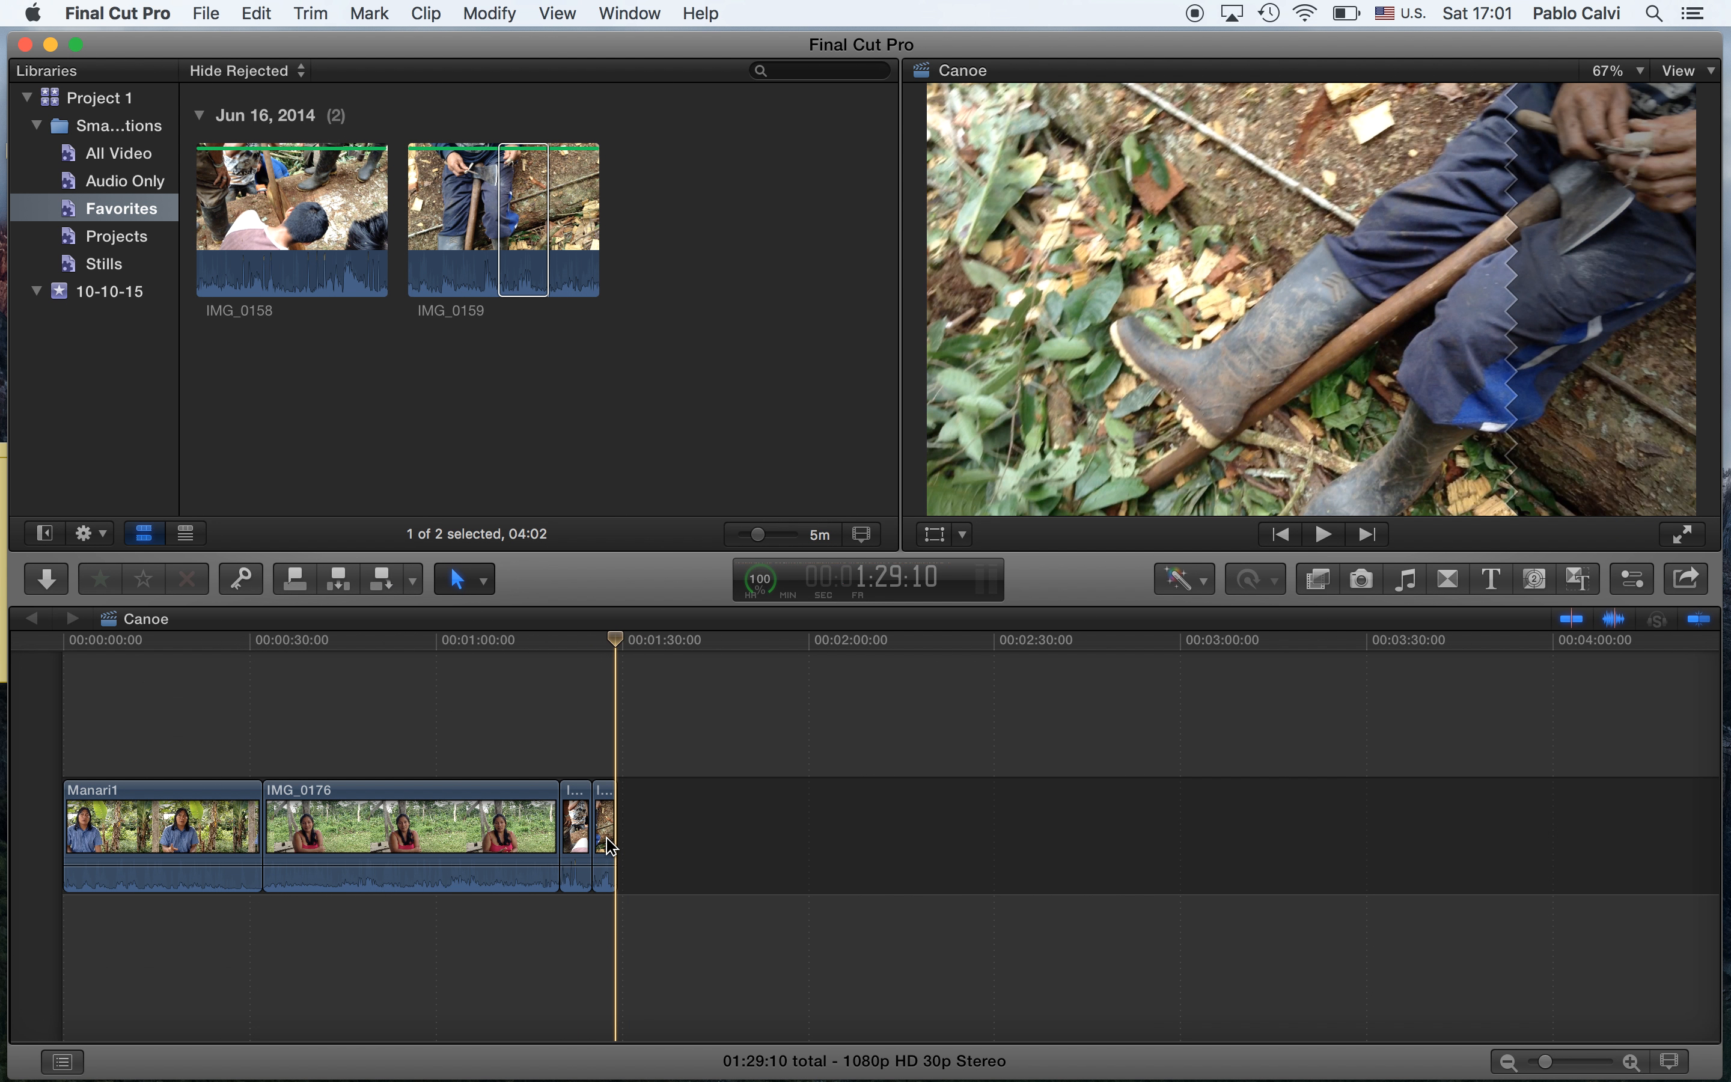
- Insert the marked IMG_0158 range into the middle of the IMG_0176 clip at 56:10
{"action": "left_click", "coordinate": [523, 221]}
{"action": "left_click", "coordinate": [283, 223]}
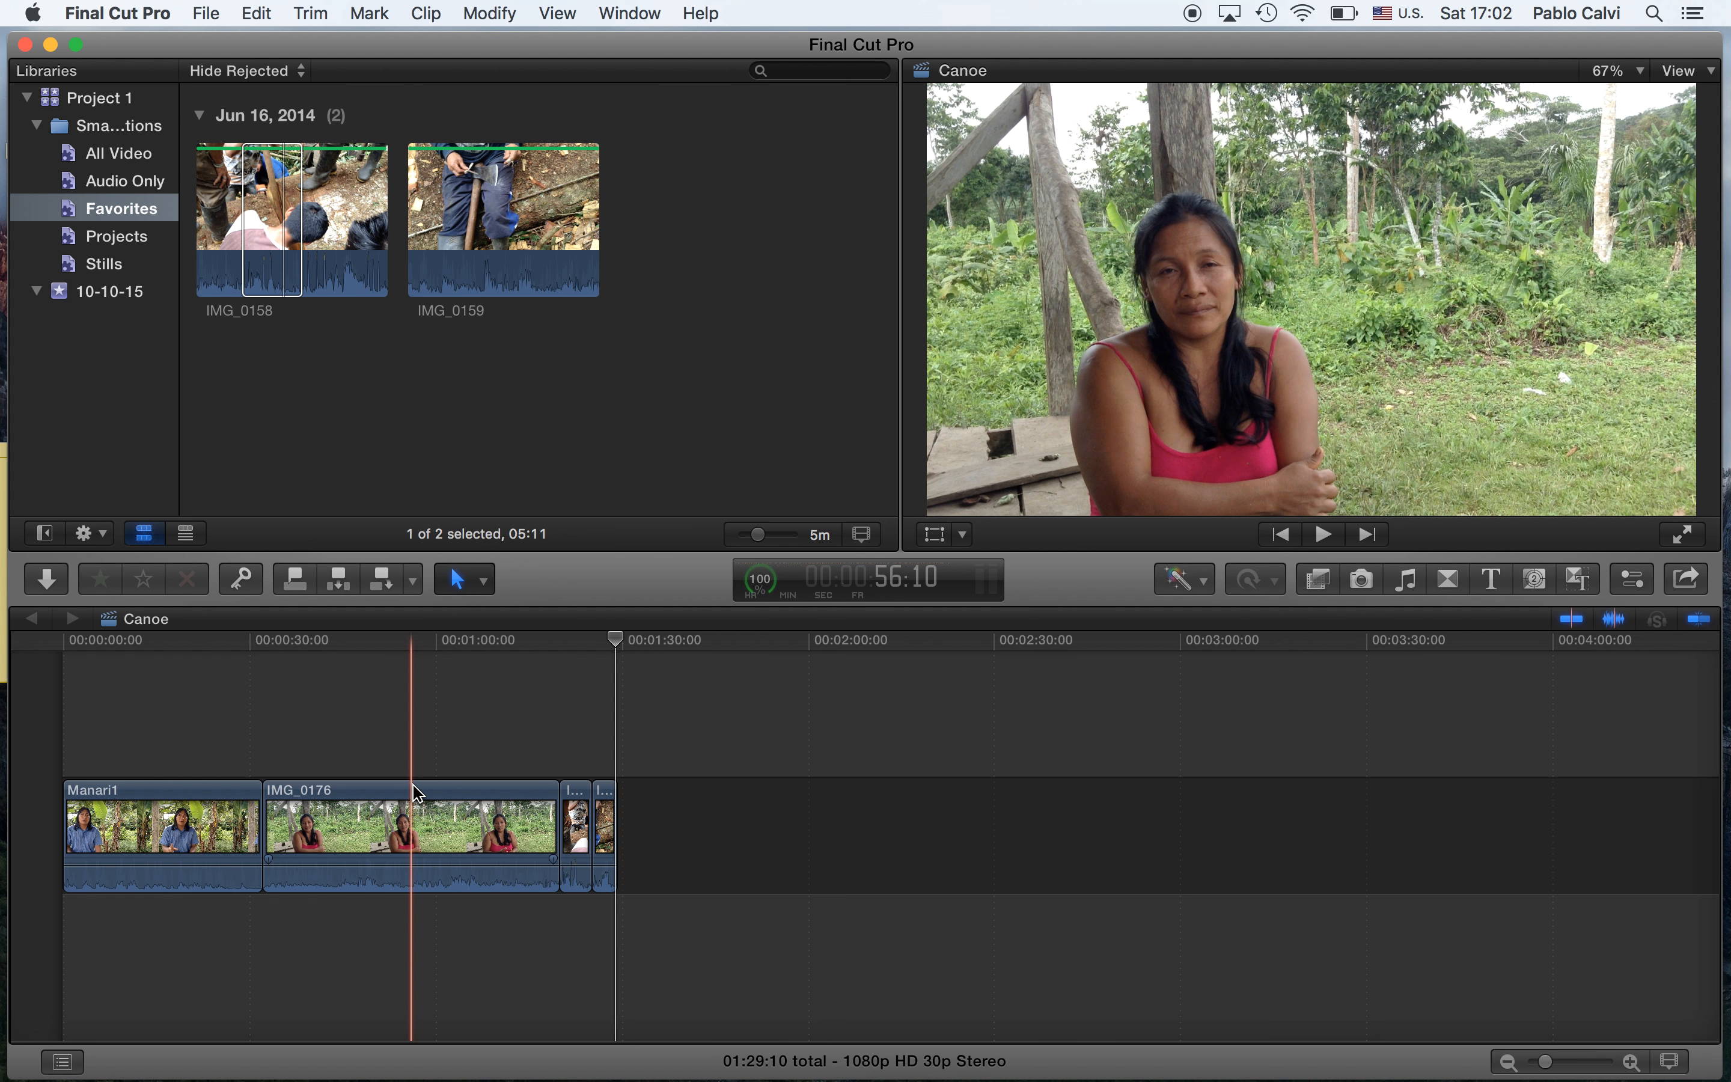
{"action": "left_click", "coordinate": [418, 793]}
{"action": "left_click", "coordinate": [414, 647]}
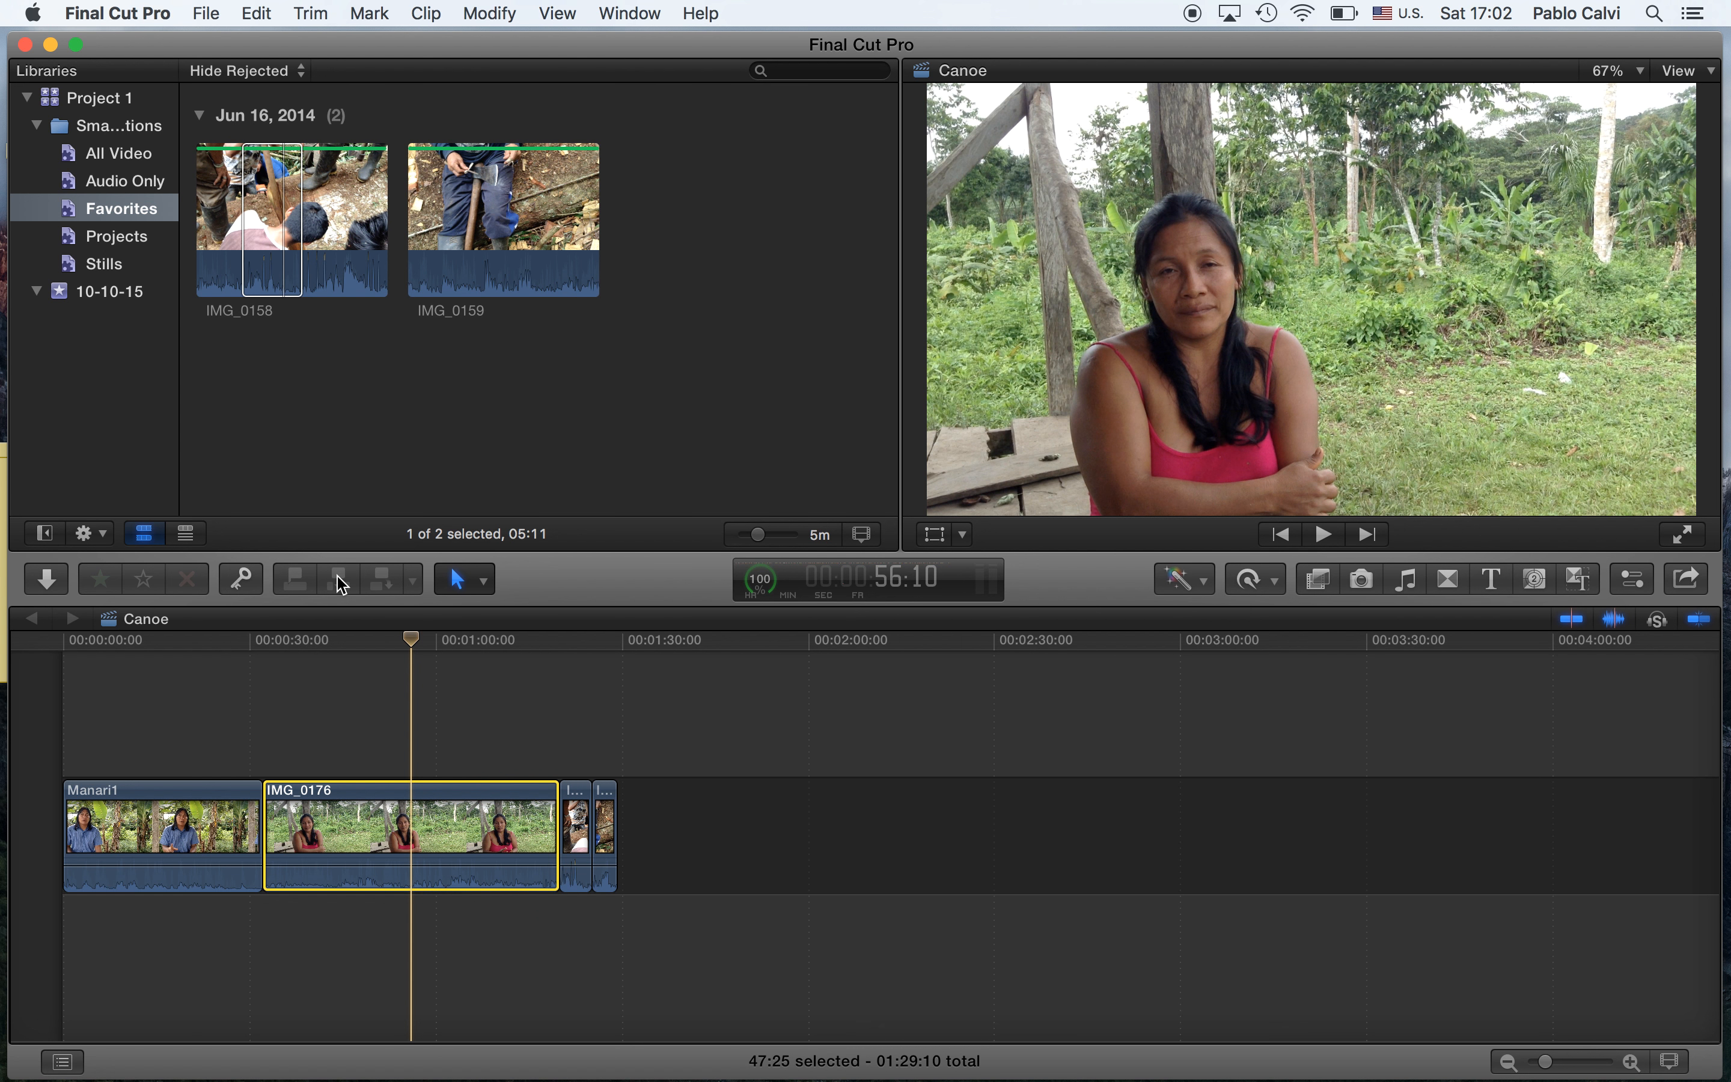
{"action": "left_click", "coordinate": [295, 259]}
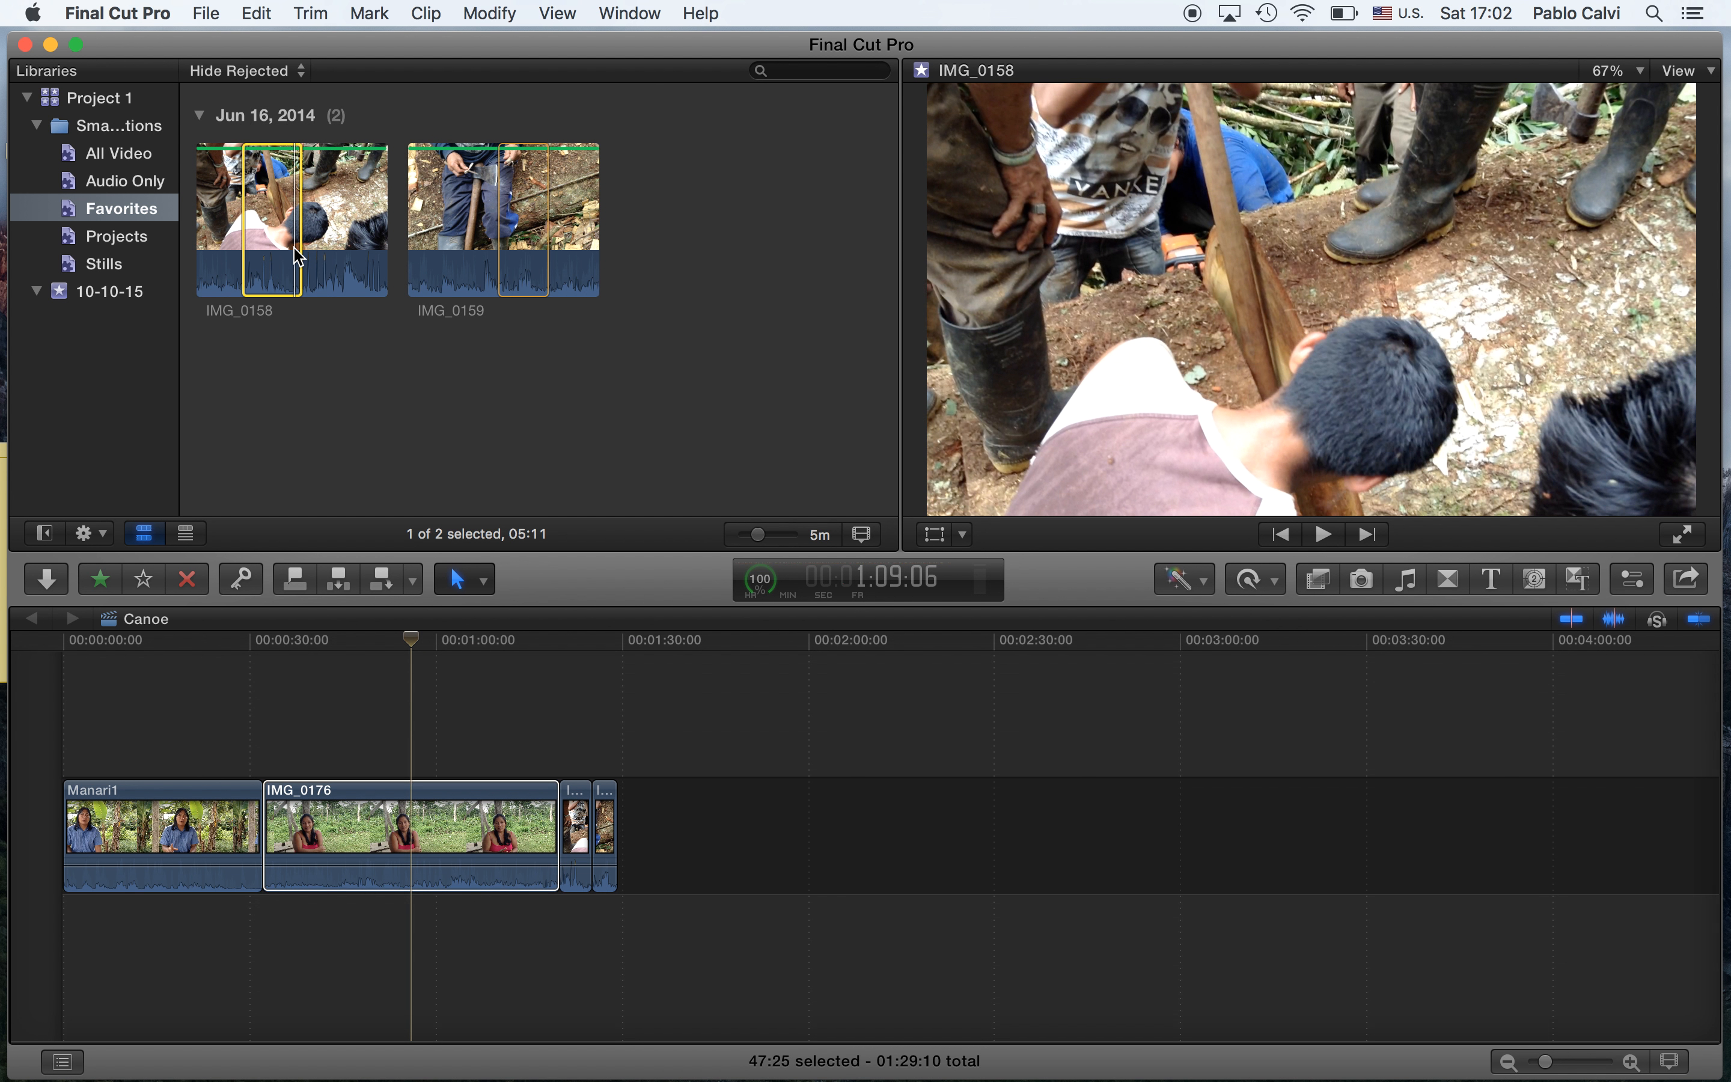
{"action": "left_click", "coordinate": [340, 580]}
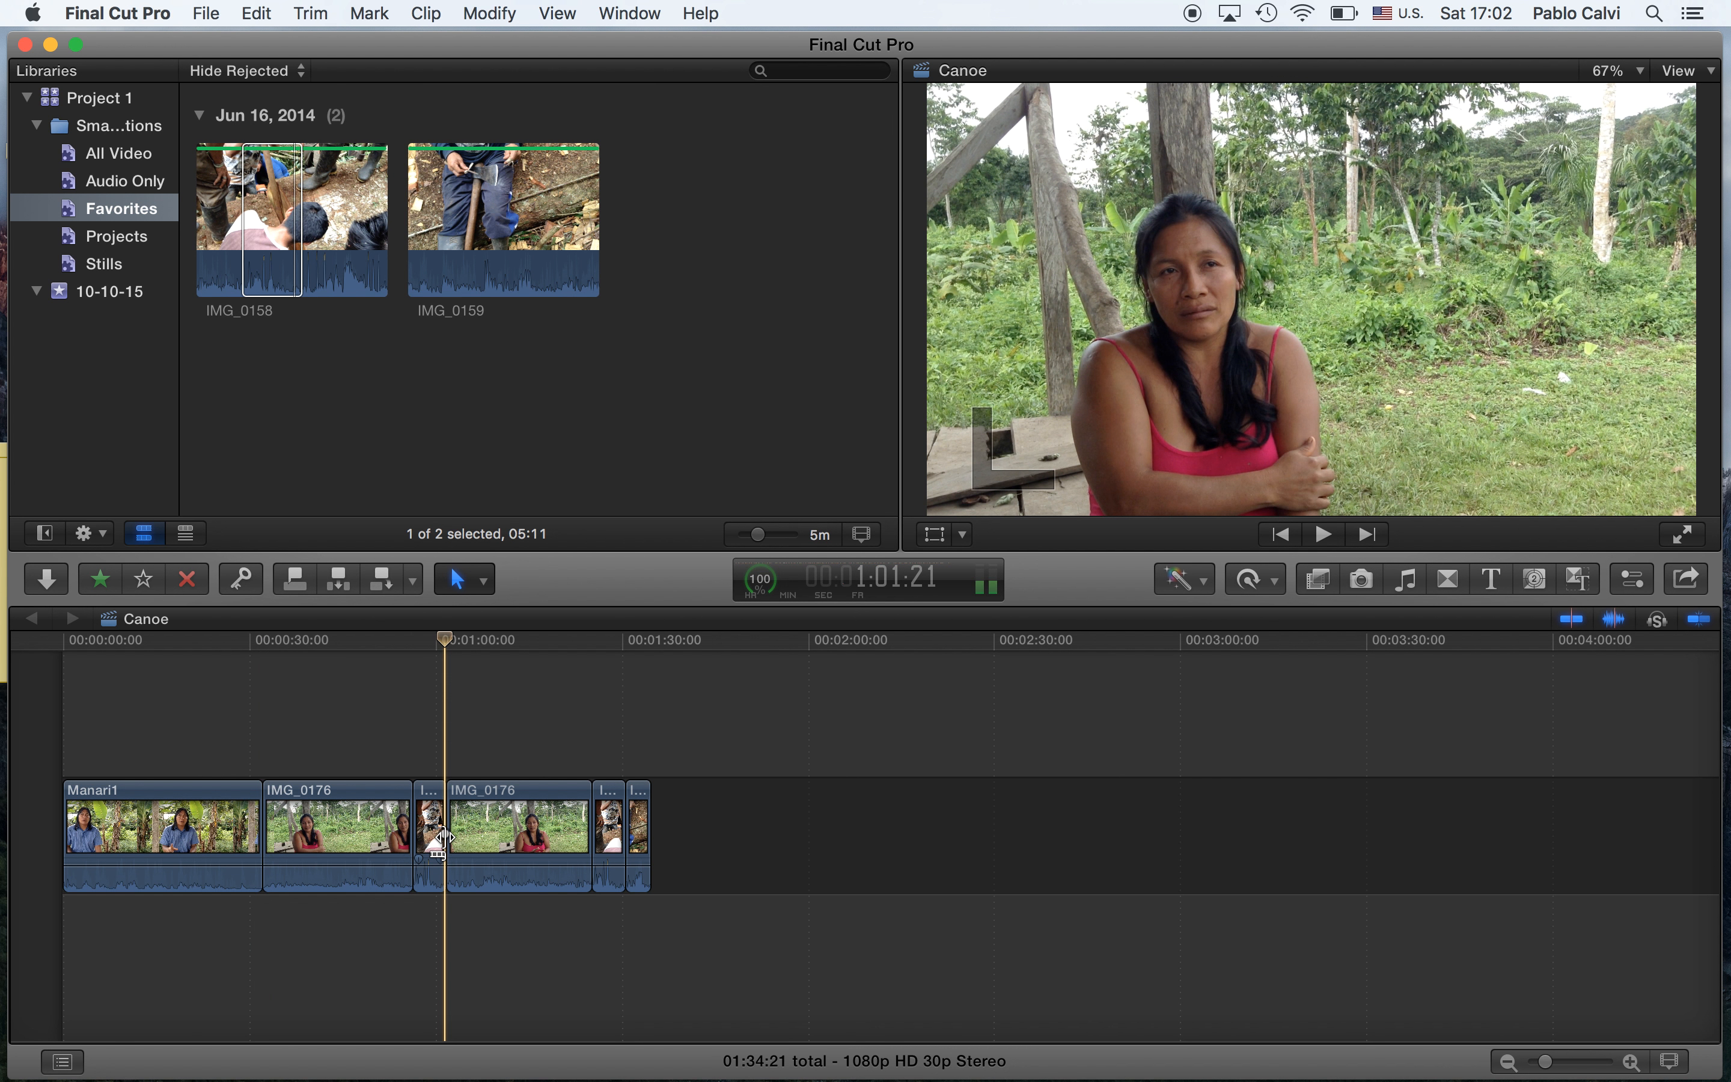
- Connect the marked IMG_0159 range above the first IMG_0176 clip at about 53:13, without inserting it into the storyline
{"action": "left_click", "coordinate": [346, 660]}
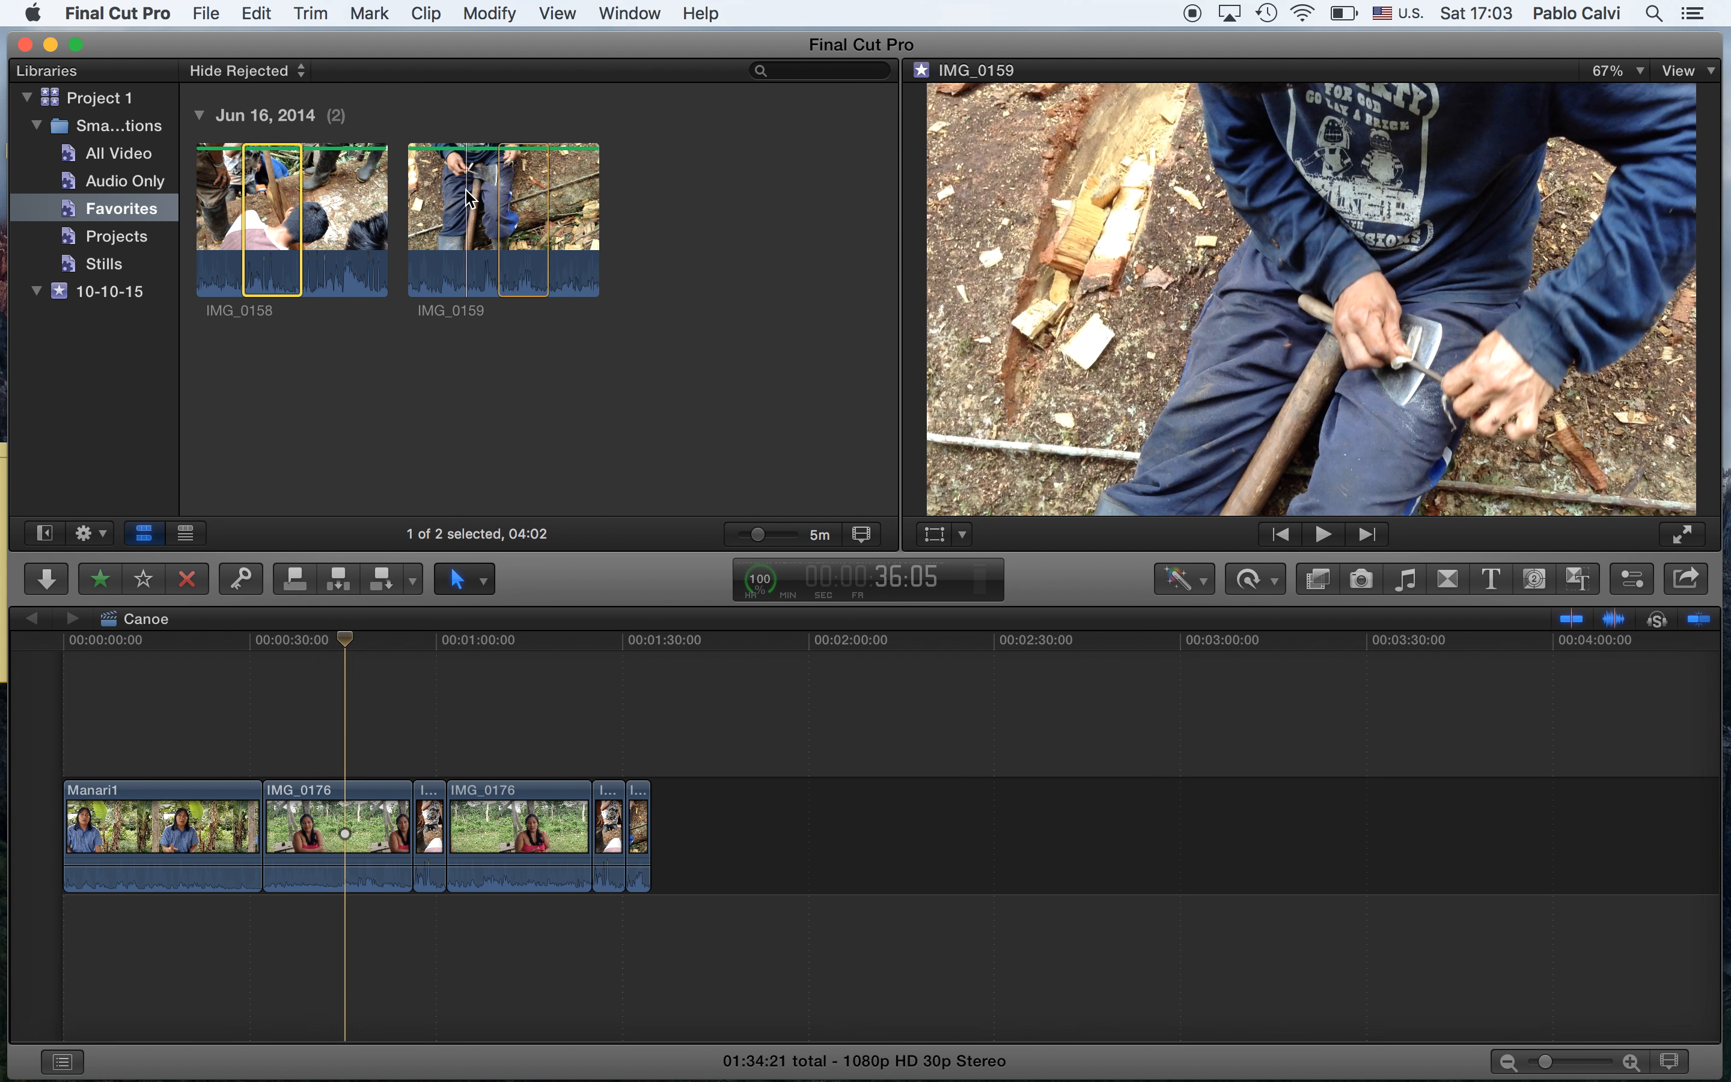
{"action": "left_click", "coordinate": [470, 199]}
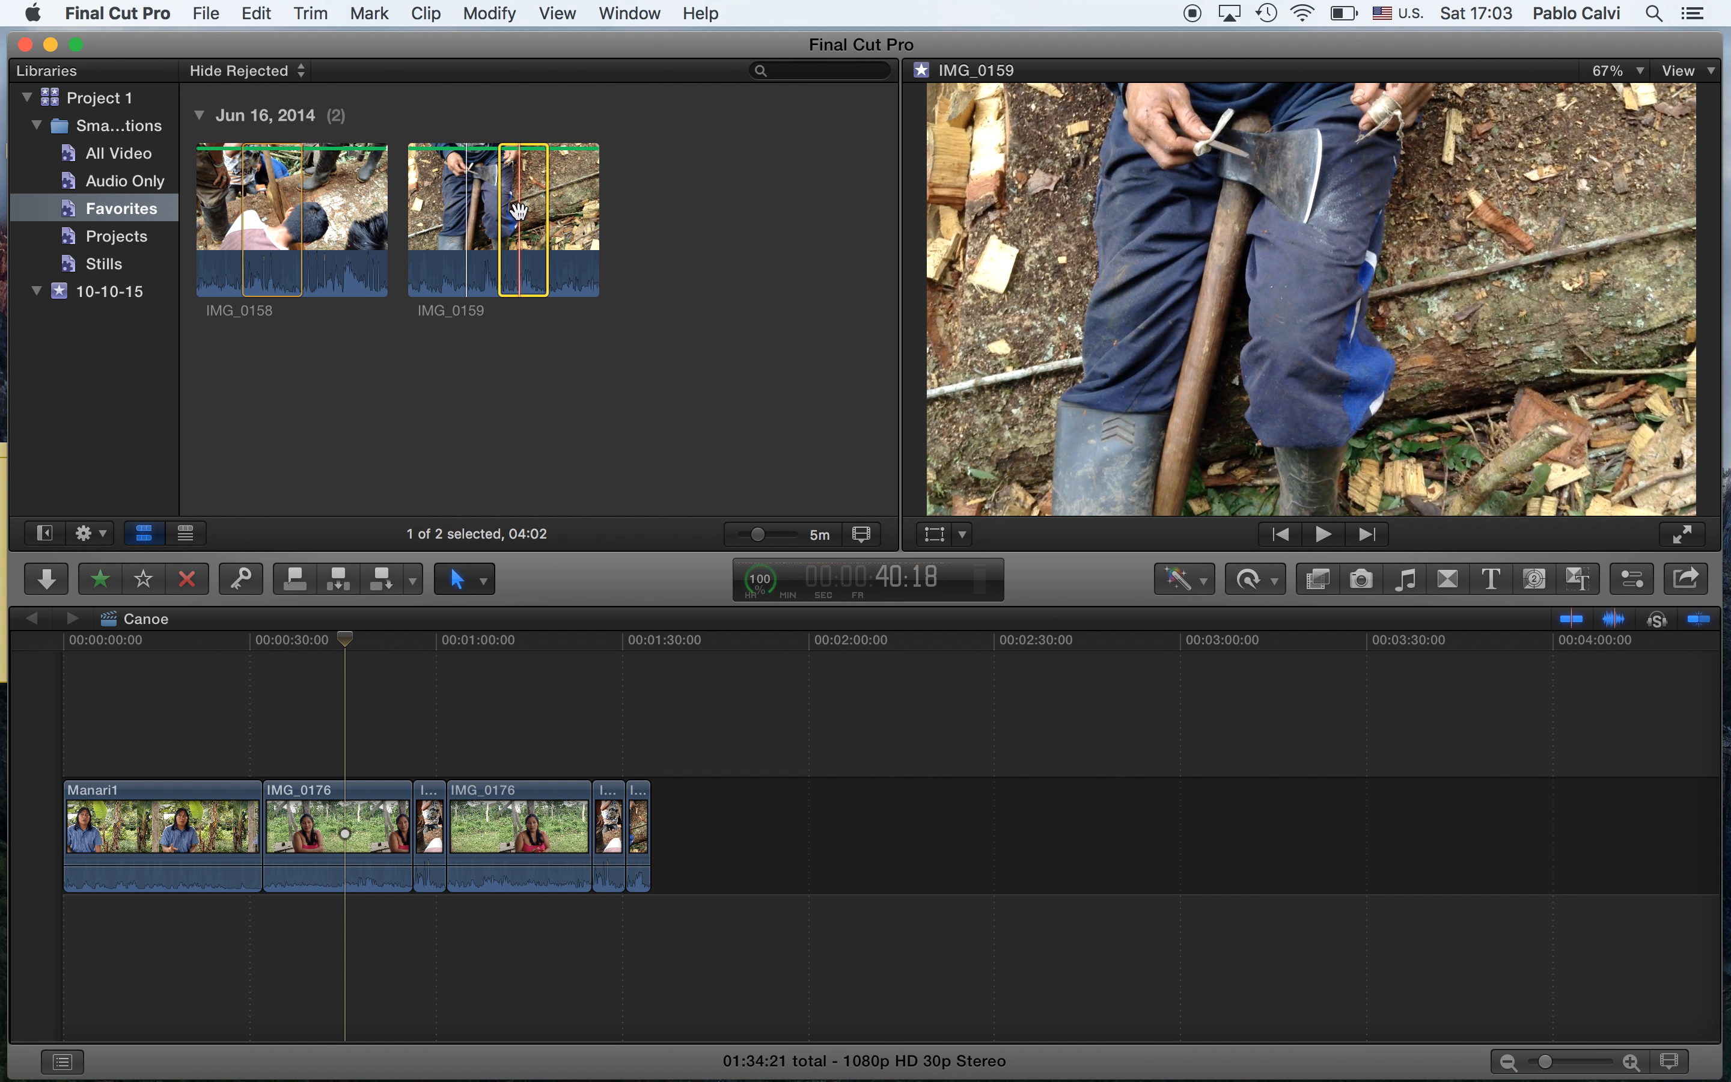
{"action": "left_click", "coordinate": [392, 694]}
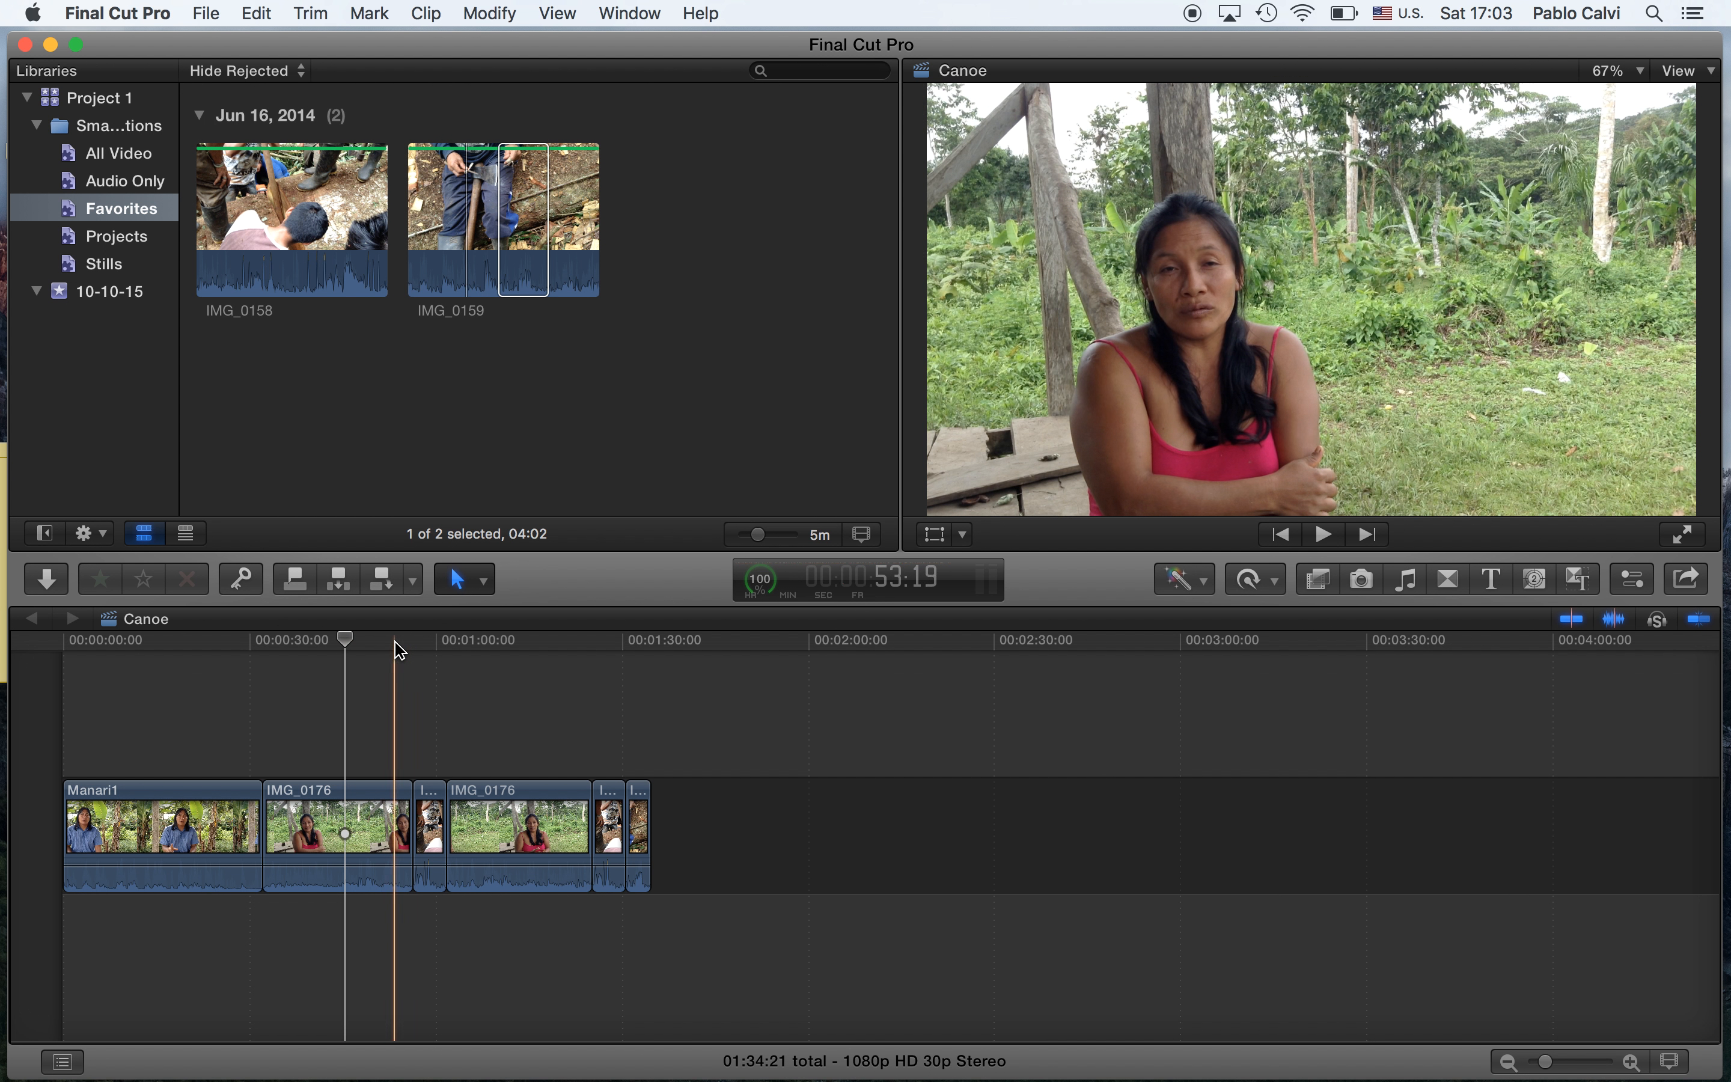
{"action": "left_click", "coordinate": [394, 644]}
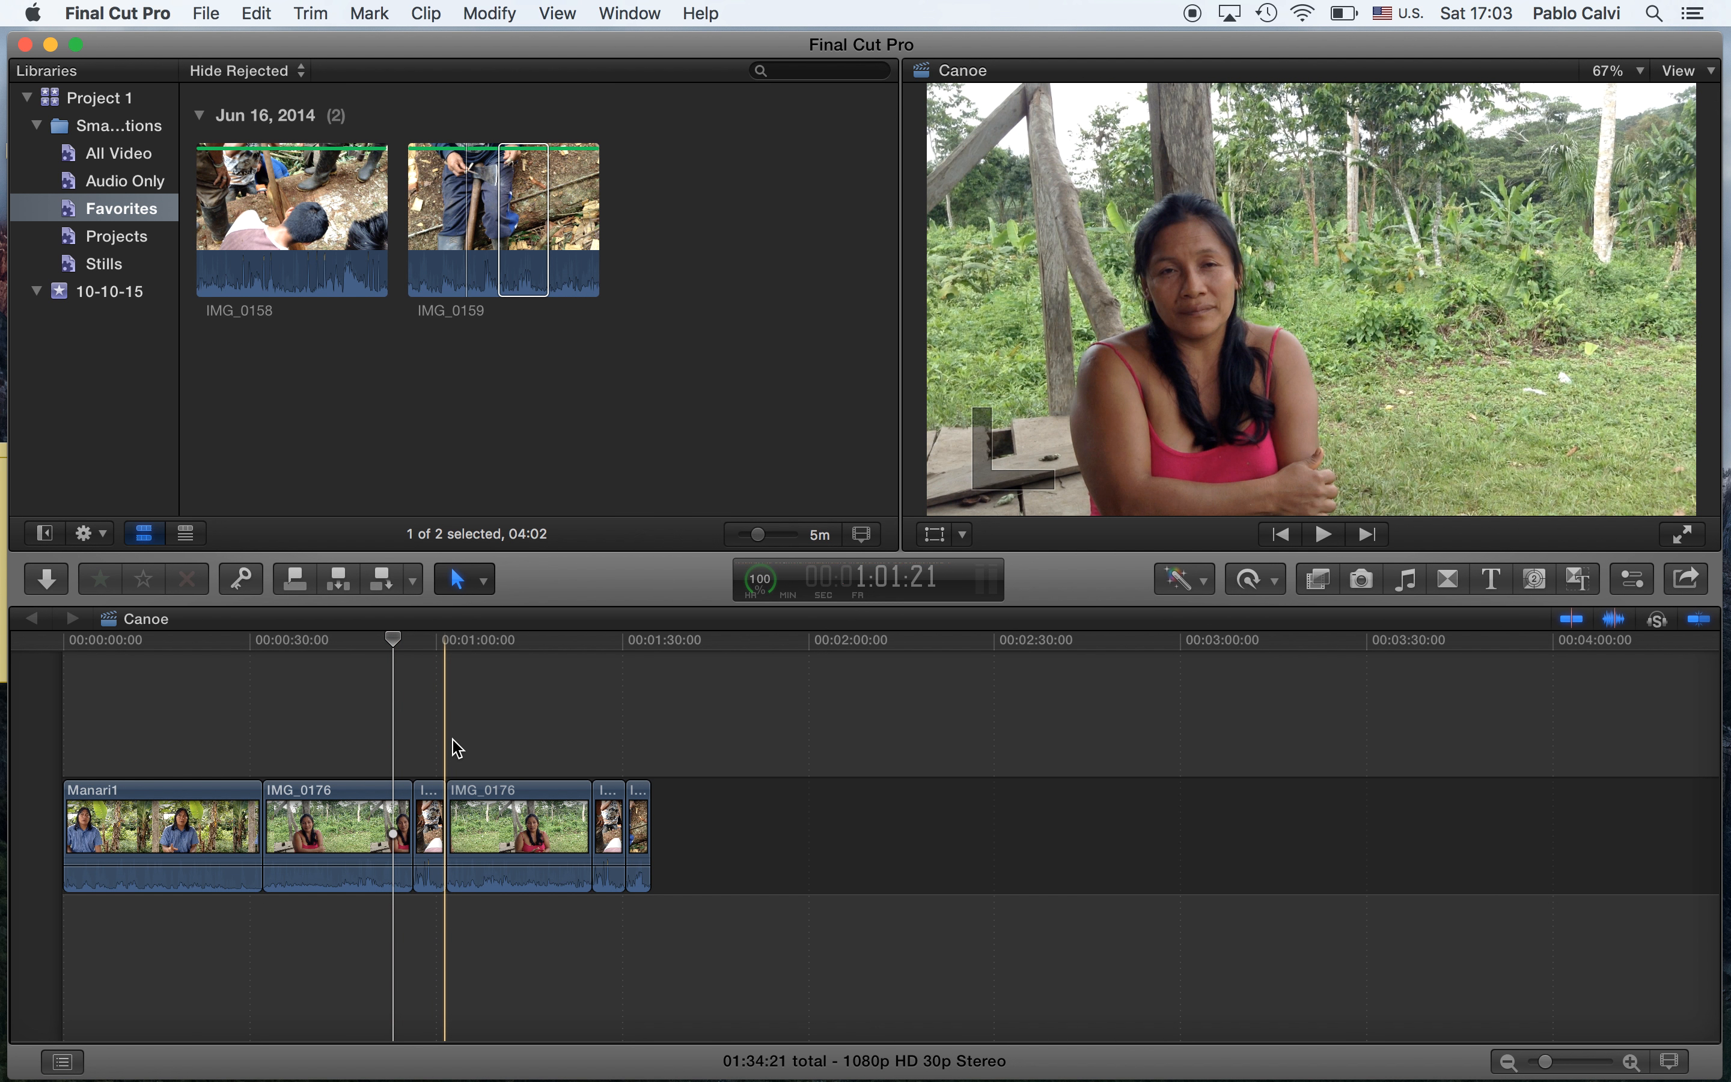
{"action": "left_click", "coordinate": [520, 238]}
{"action": "left_click", "coordinate": [411, 677]}
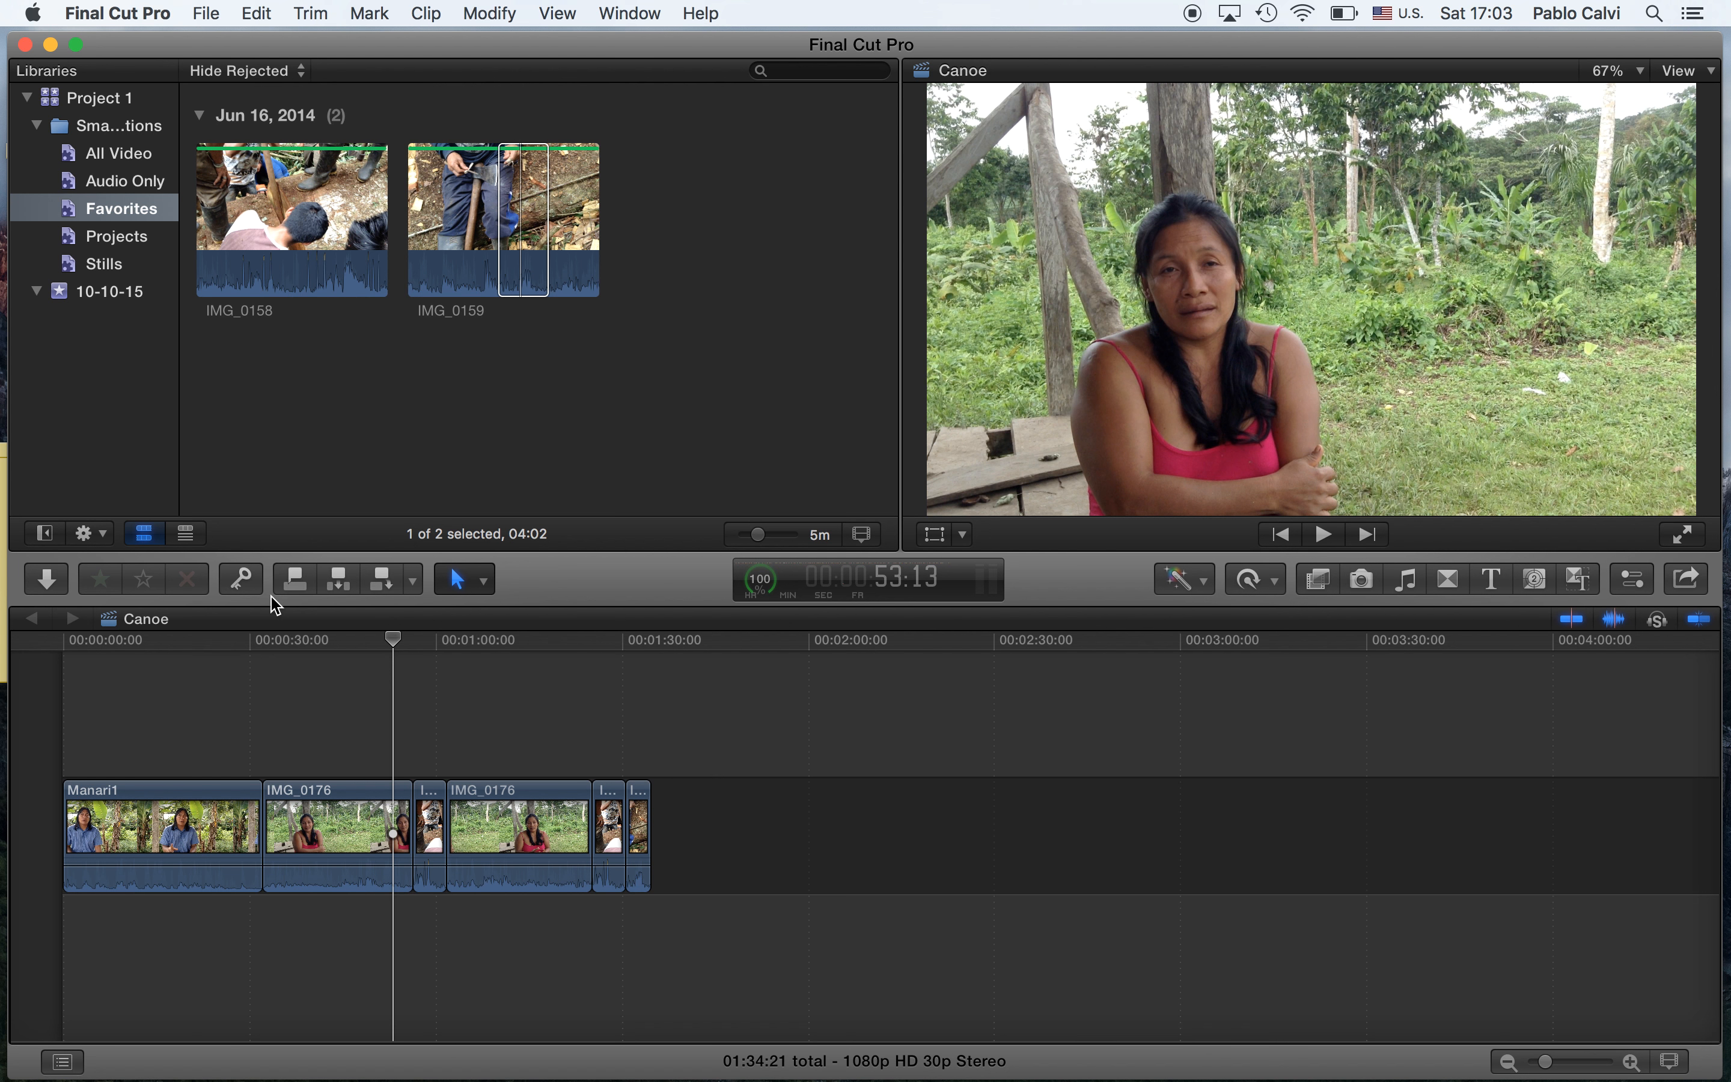
{"action": "left_click", "coordinate": [295, 589]}
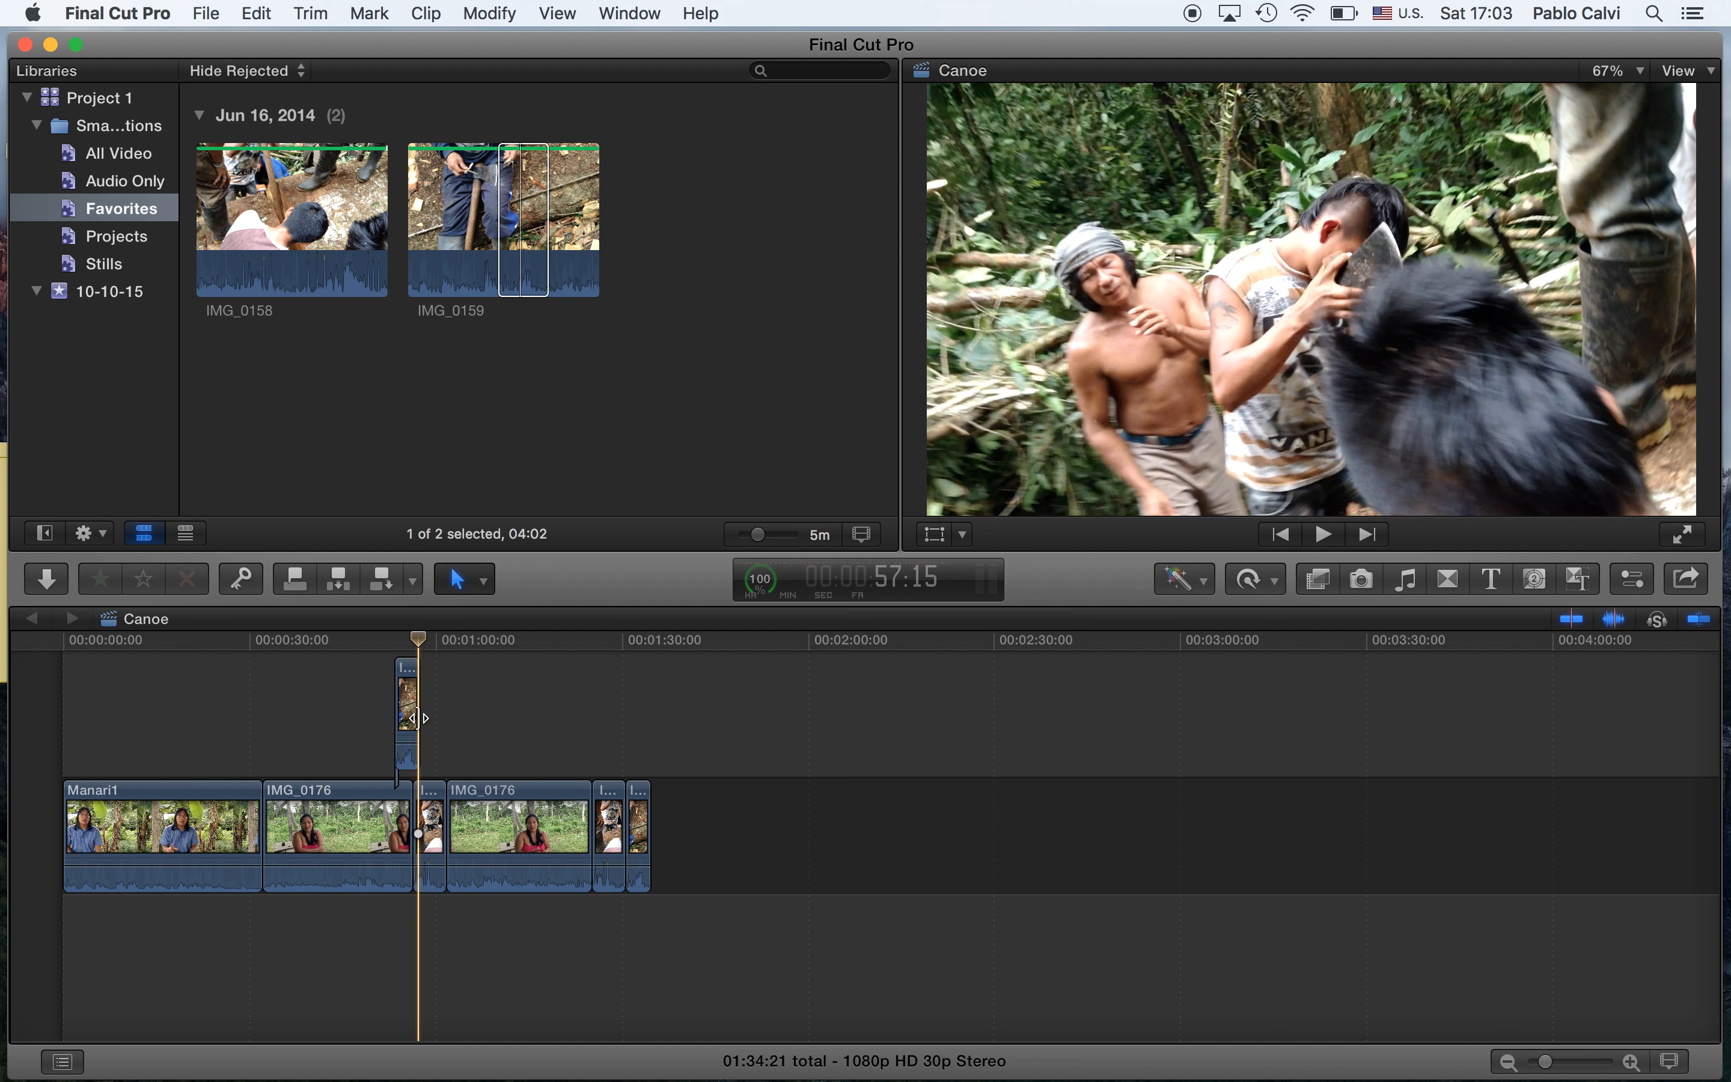
- Lengthen the connected IMG_0159 clip and reposition it so it spans the end of the first IMG_0176 clip and the inserted IMG_0158
{"action": "left_click_drag", "start_coordinate": [418, 718], "coordinate": [462, 703]}
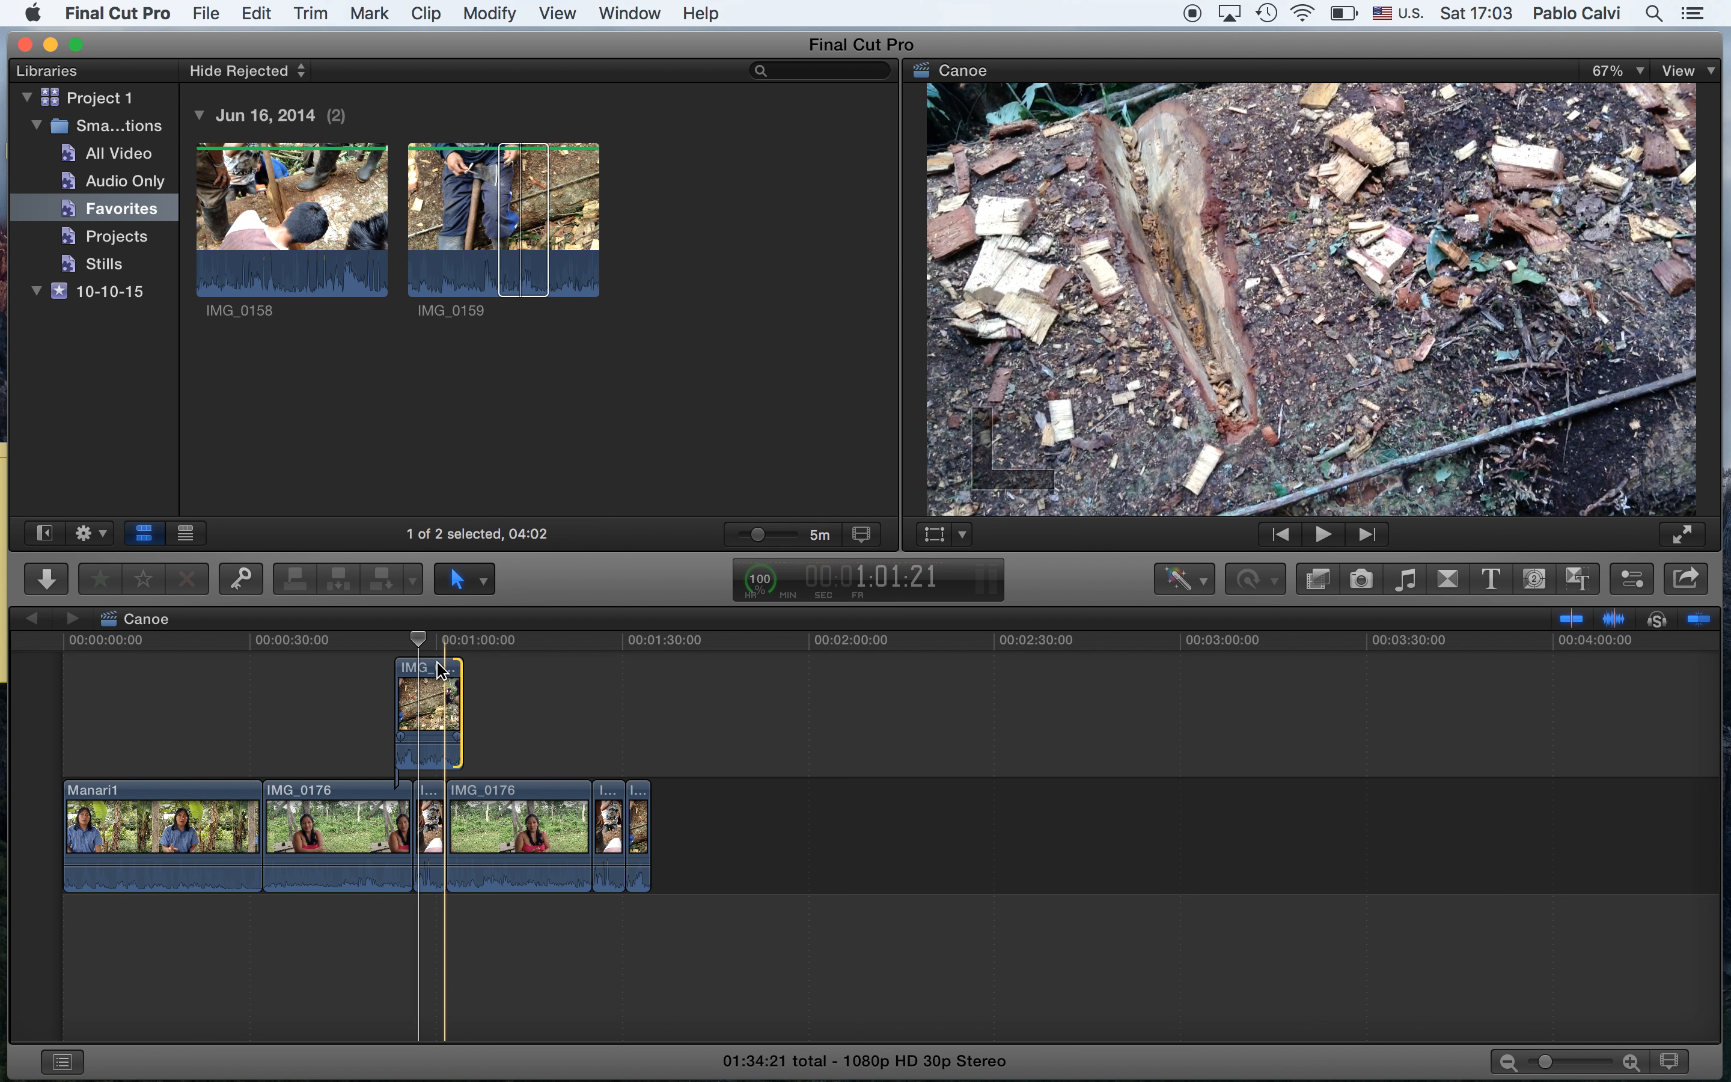
{"action": "left_click_drag", "start_coordinate": [421, 672], "coordinate": [336, 671]}
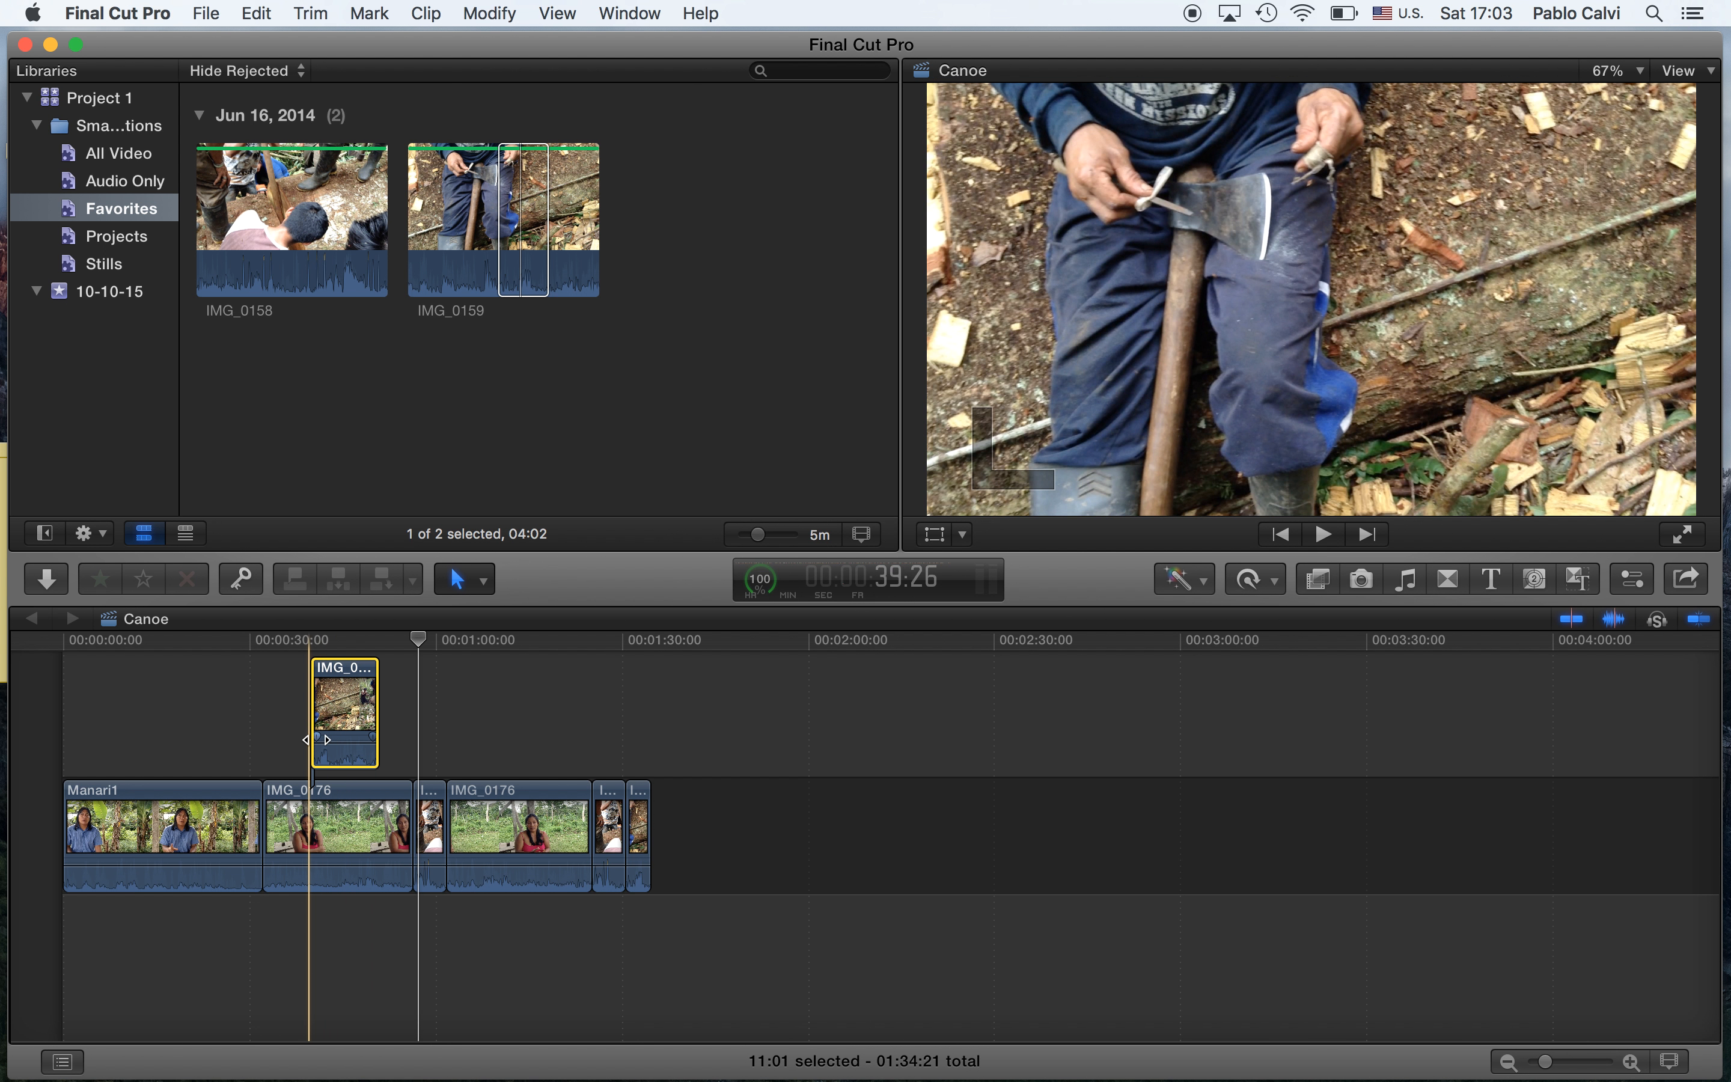
{"action": "left_click_drag", "start_coordinate": [349, 672], "coordinate": [464, 714]}
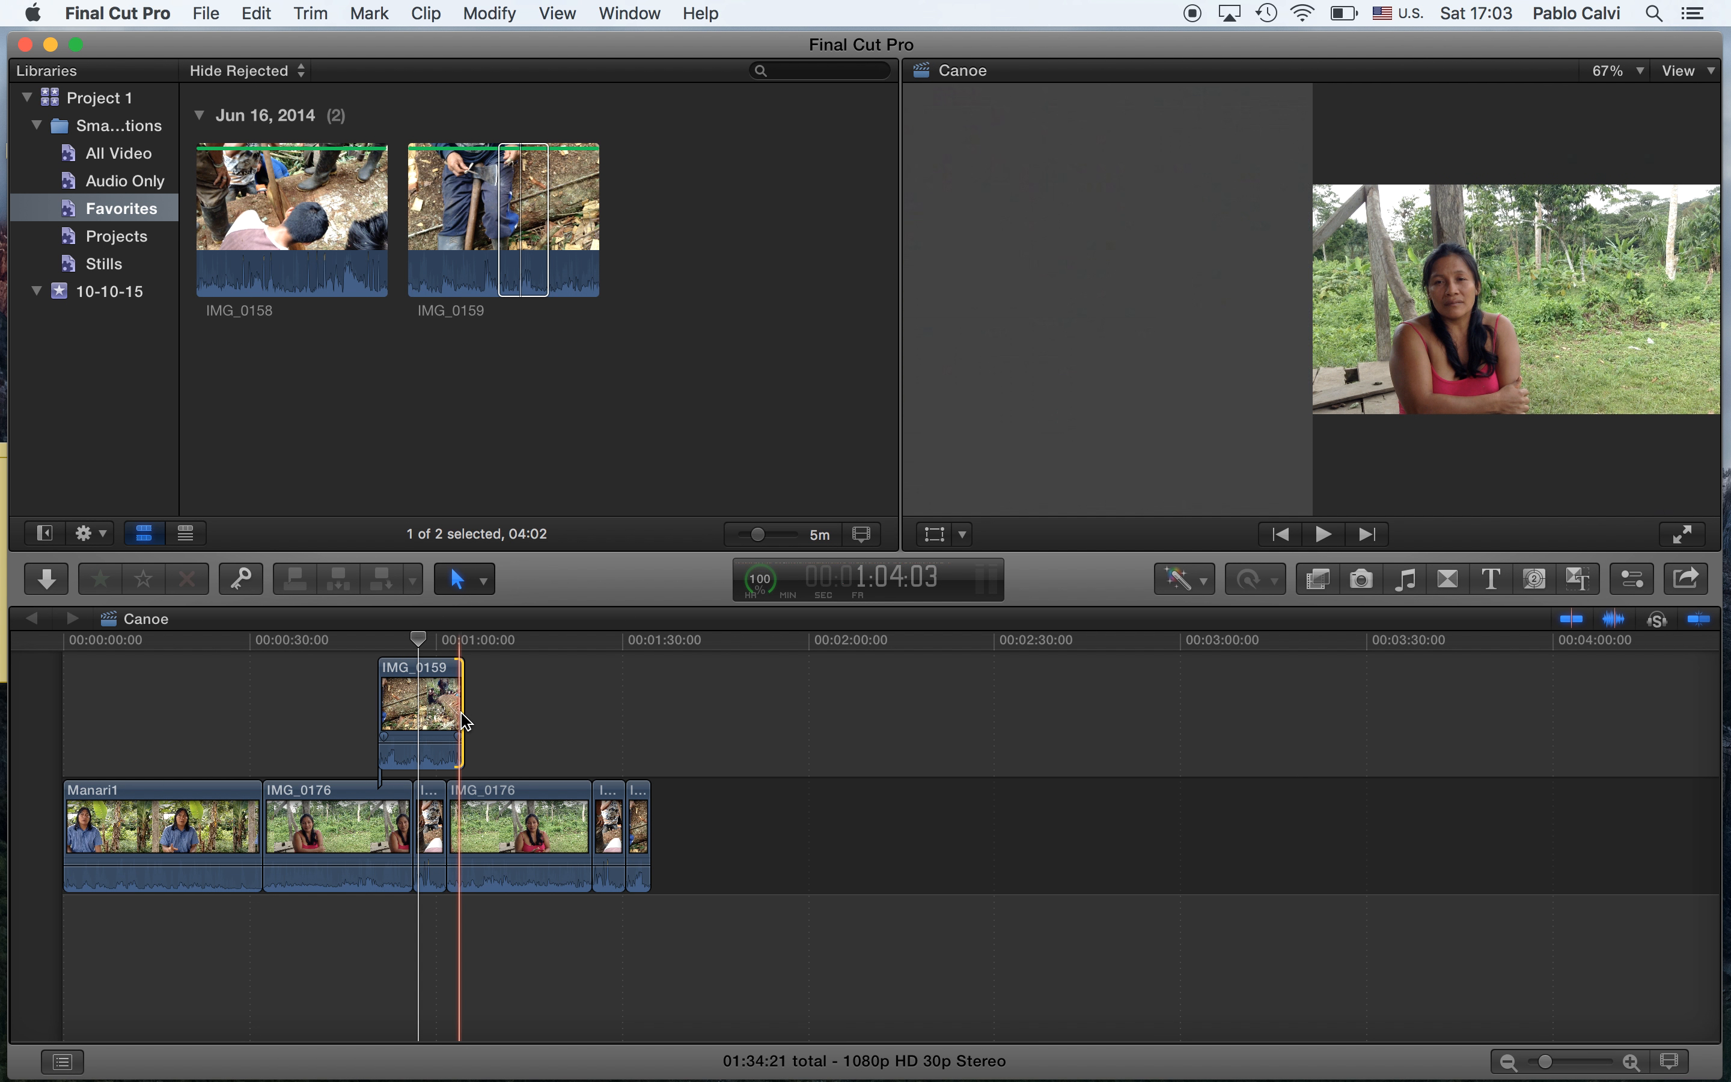
- Try moving the first IMG_0176 clip, with its connected IMG_0159, to the end of the storyline and back toward its earlier place
{"action": "left_click", "coordinate": [358, 792]}
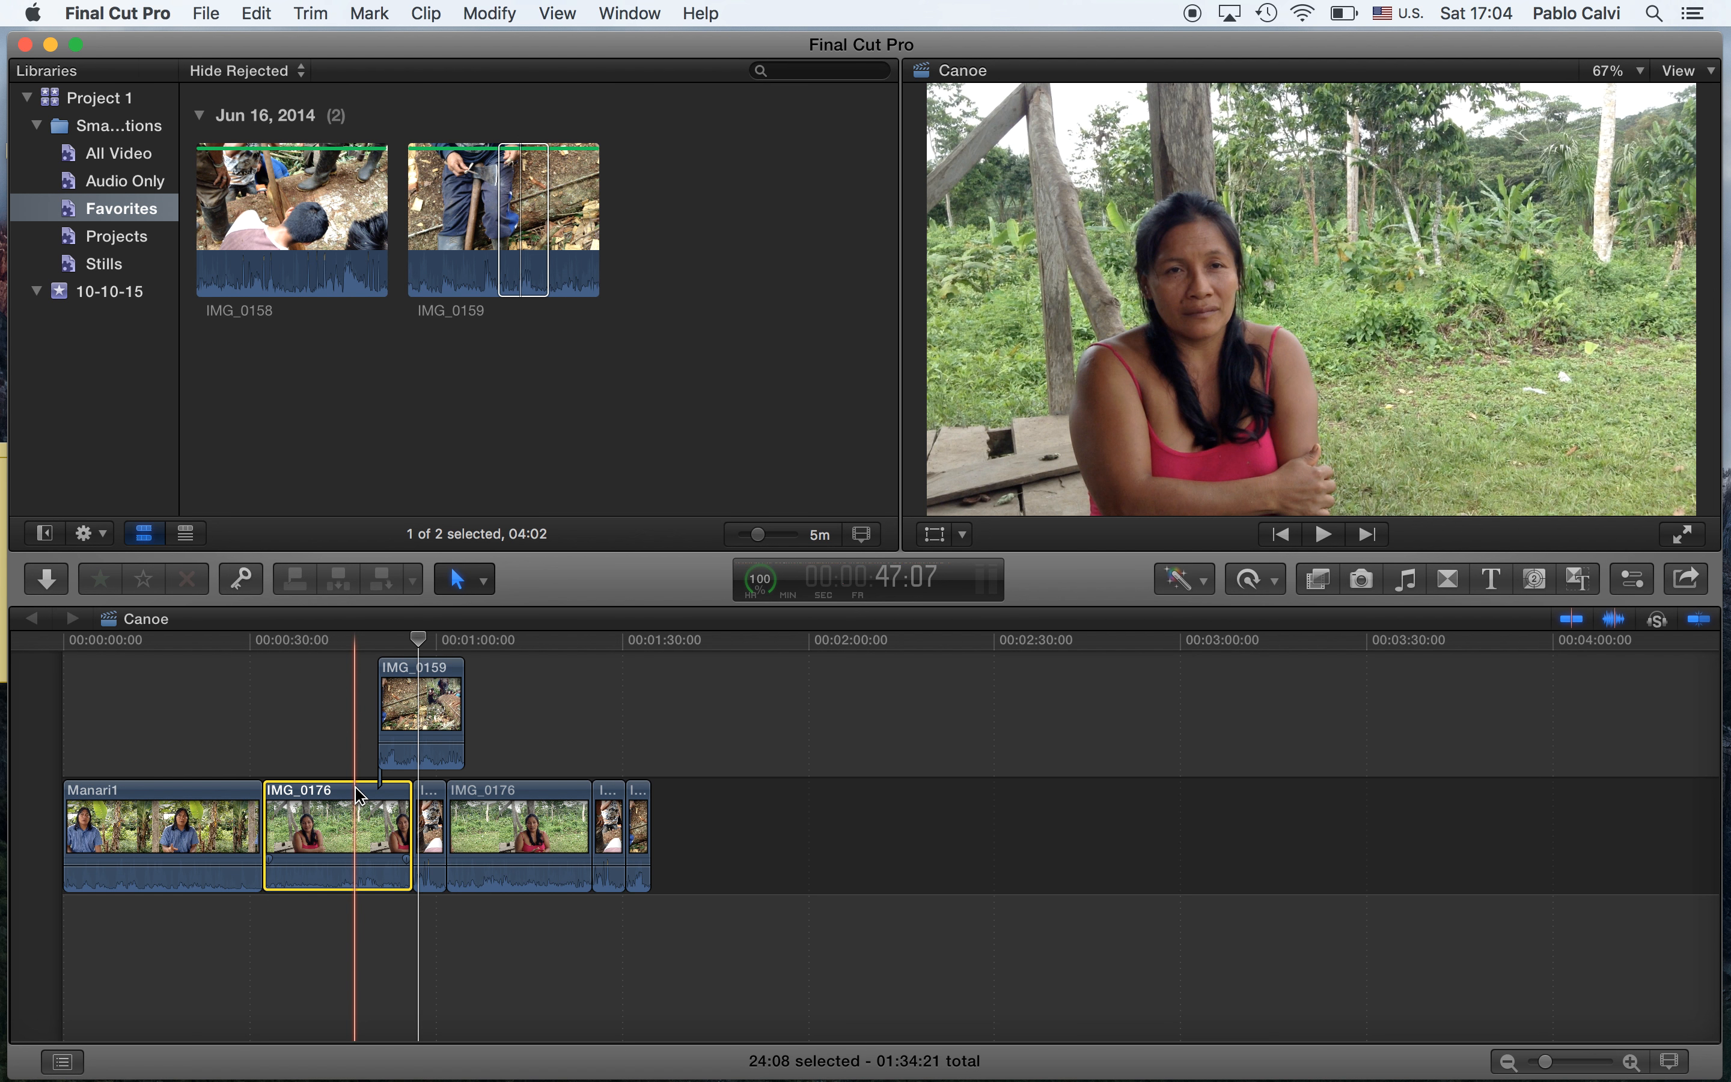
{"action": "left_click_drag", "start_coordinate": [360, 796], "coordinate": [605, 794]}
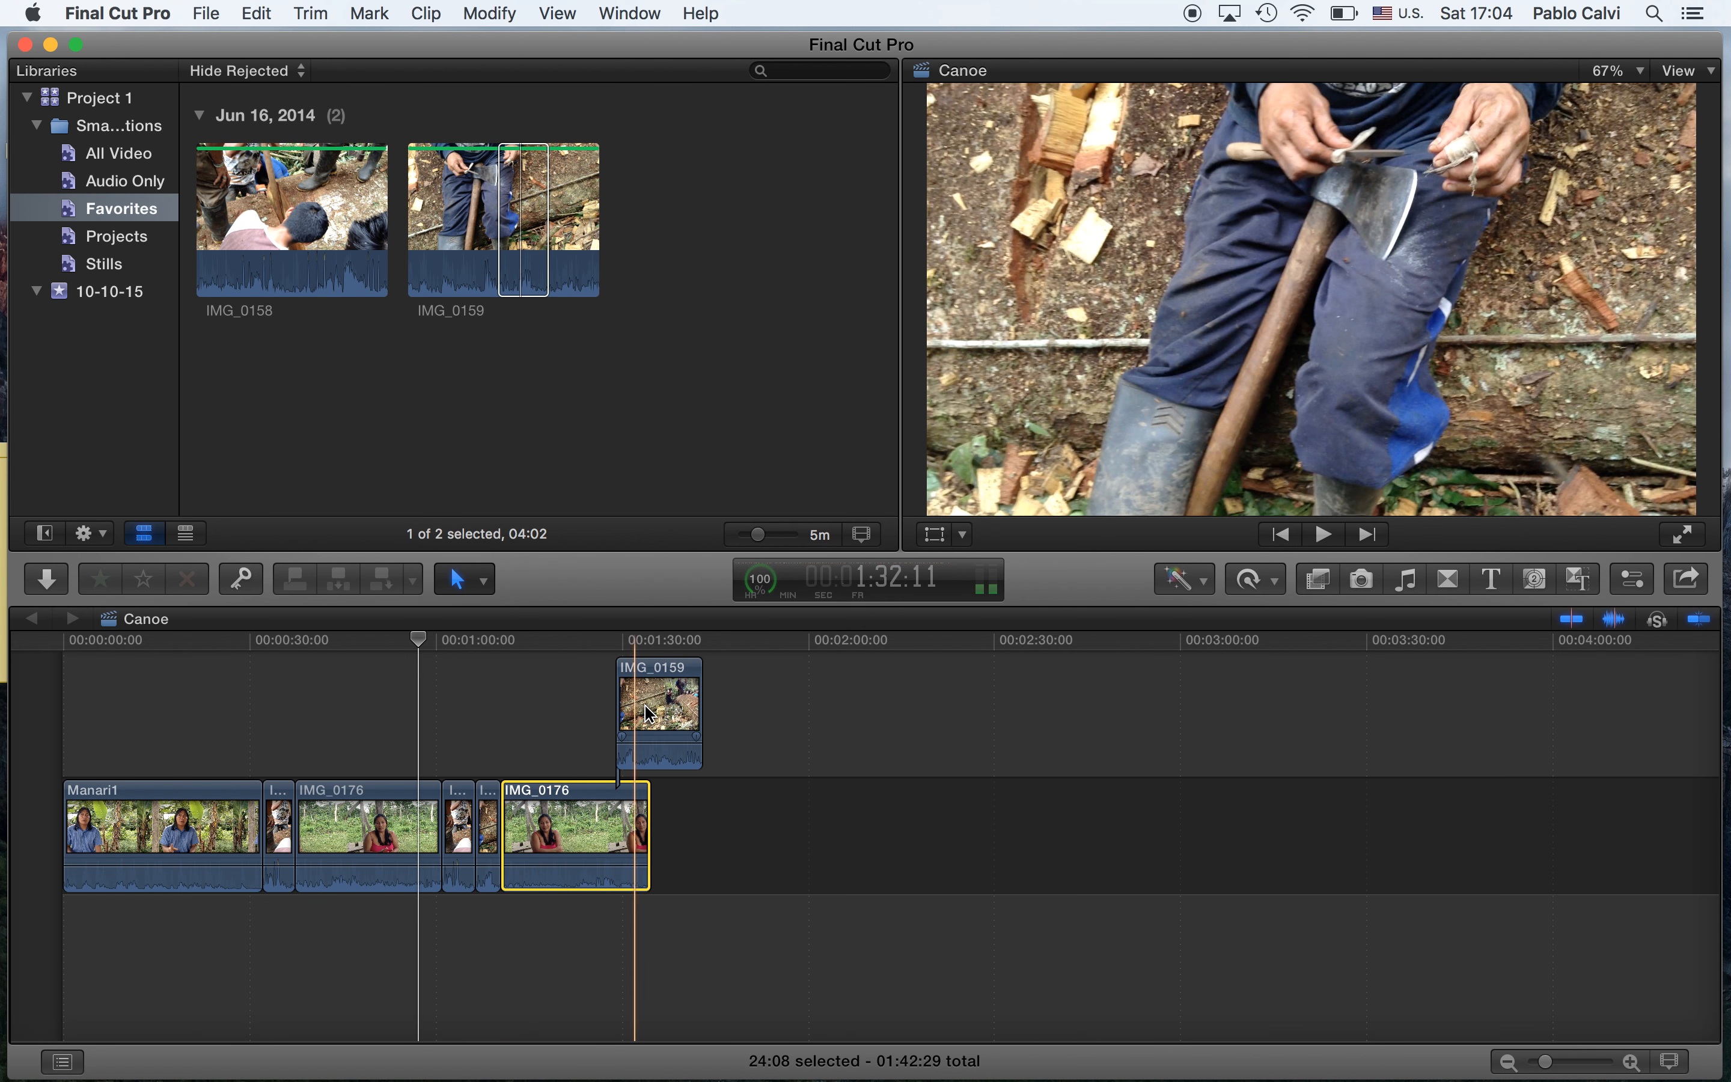
{"action": "left_click_drag", "start_coordinate": [596, 794], "coordinate": [379, 792]}
- Reconnect IMG_0159 above the end of Manari1 and place the IMG_0176 clip between the first IMG_0158 and the other IMG_0176 clip
{"action": "left_click", "coordinate": [464, 680]}
{"action": "left_click_drag", "start_coordinate": [463, 680], "coordinate": [241, 680]}
{"action": "left_click_drag", "start_coordinate": [522, 793], "coordinate": [734, 795]}
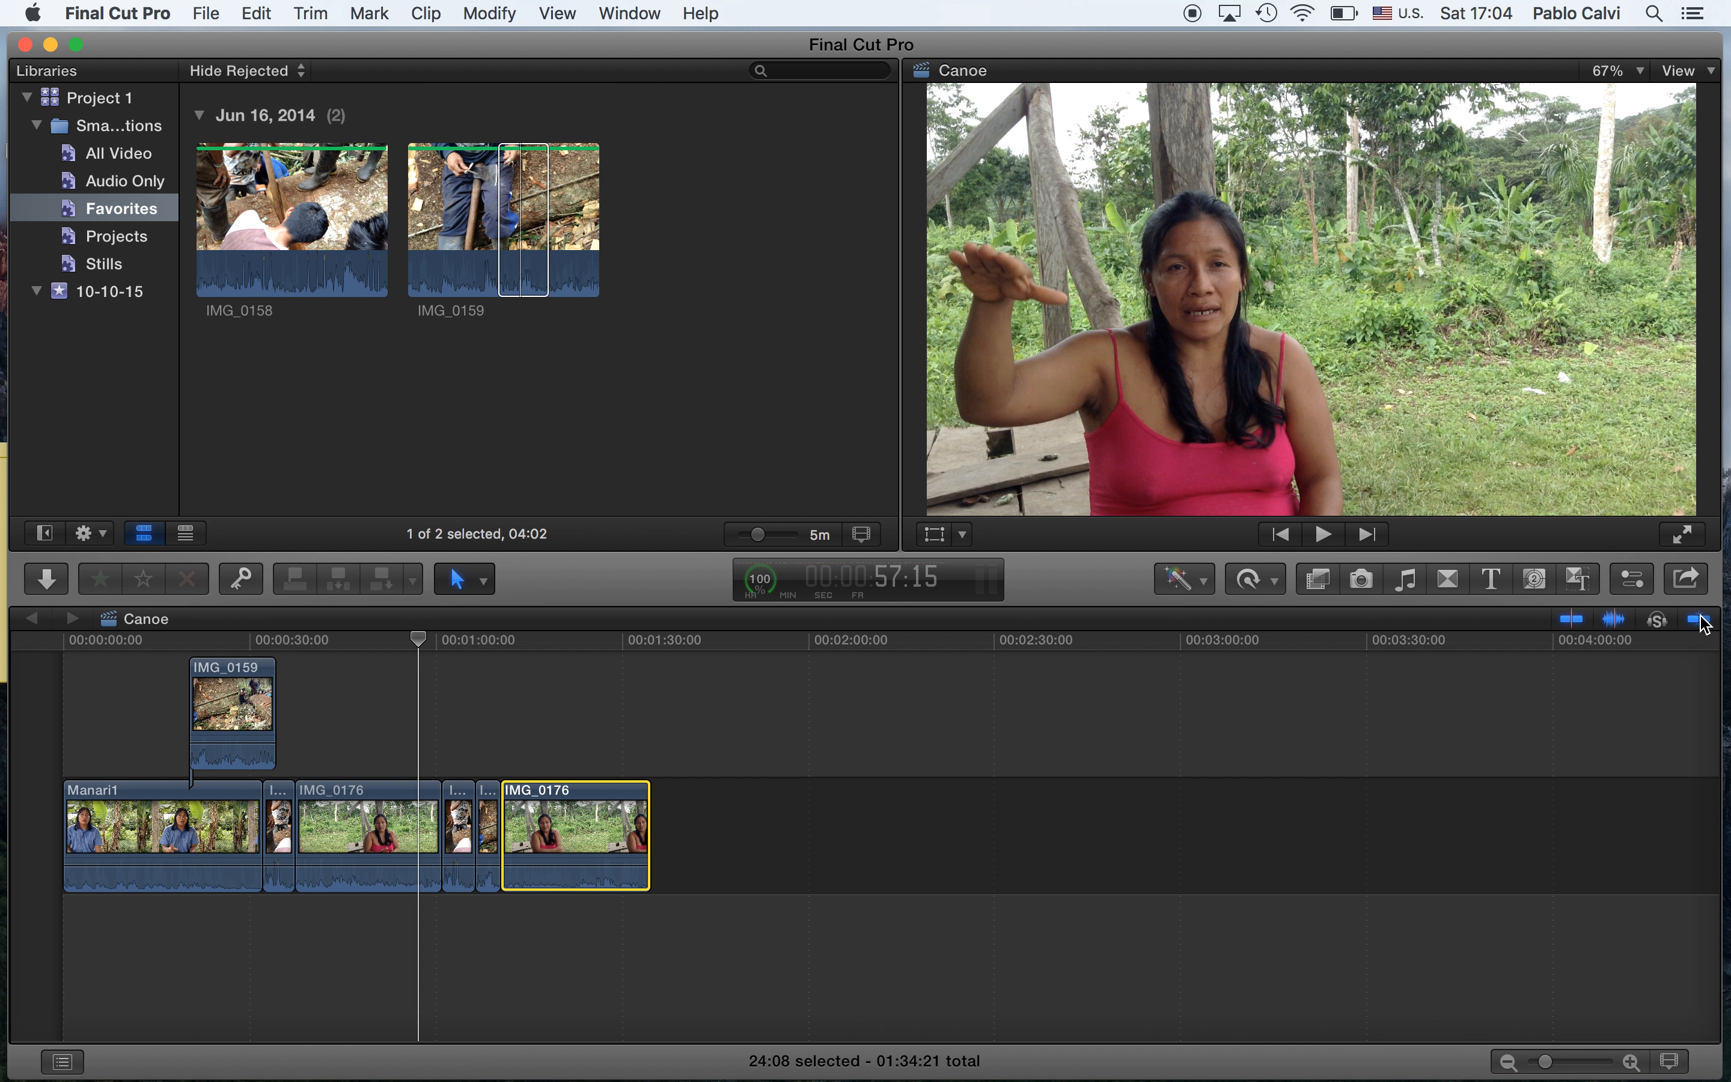
{"action": "left_click_drag", "start_coordinate": [562, 796], "coordinate": [358, 797]}
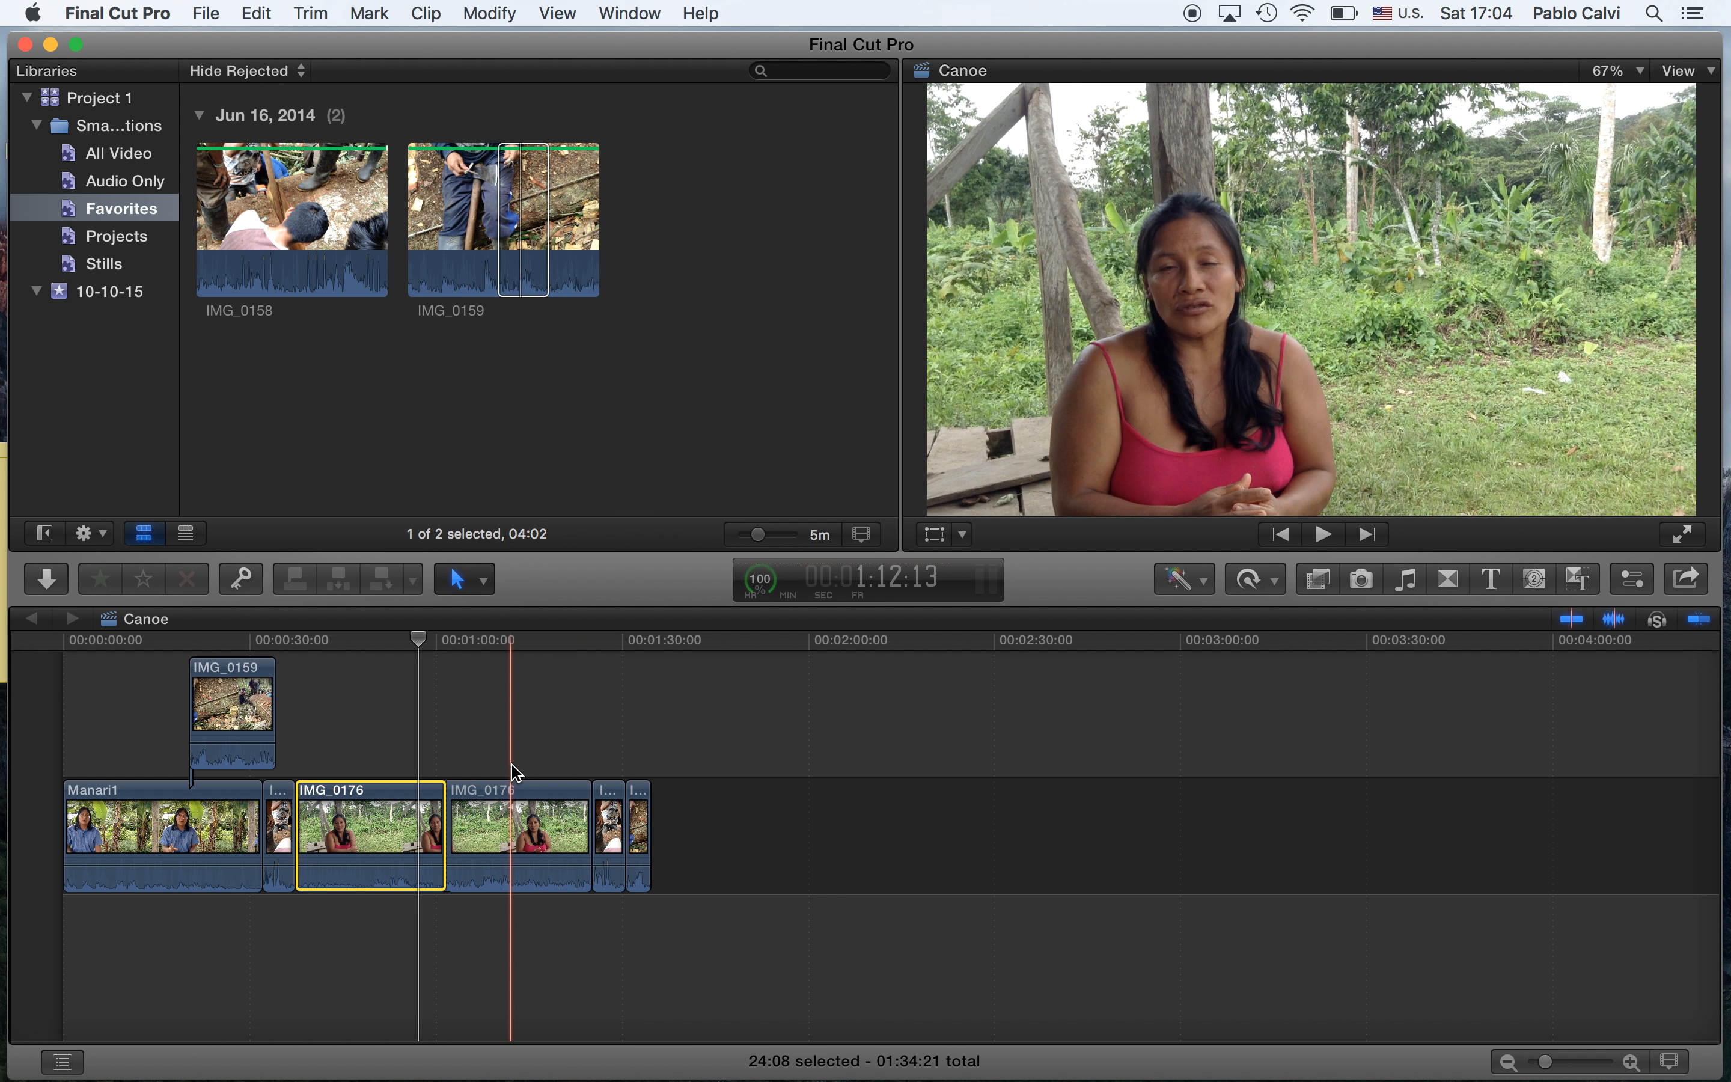
- With the Position tool, shift the last two storyline clips later together, leaving a gap of about 7:20, and select that gap
{"action": "left_click", "coordinate": [614, 796]}
{"action": "left_click", "coordinate": [646, 796], "text": "super"}
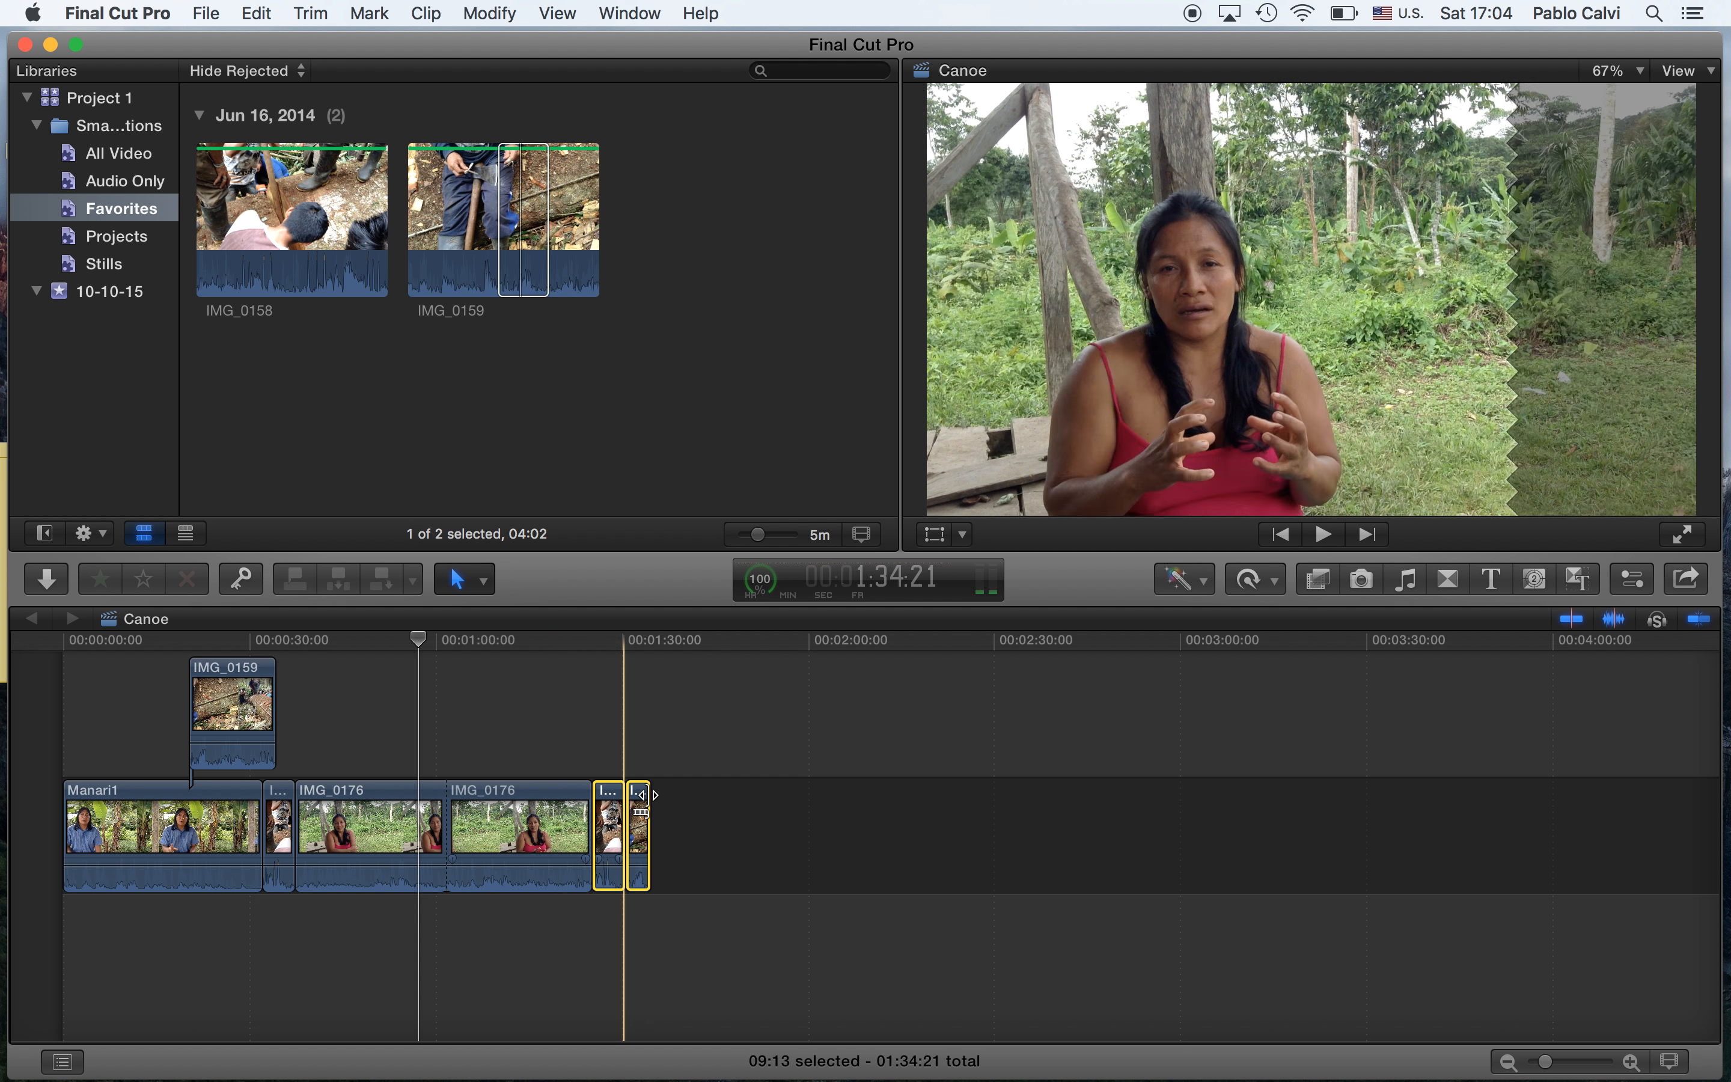
{"action": "left_click", "coordinate": [490, 582]}
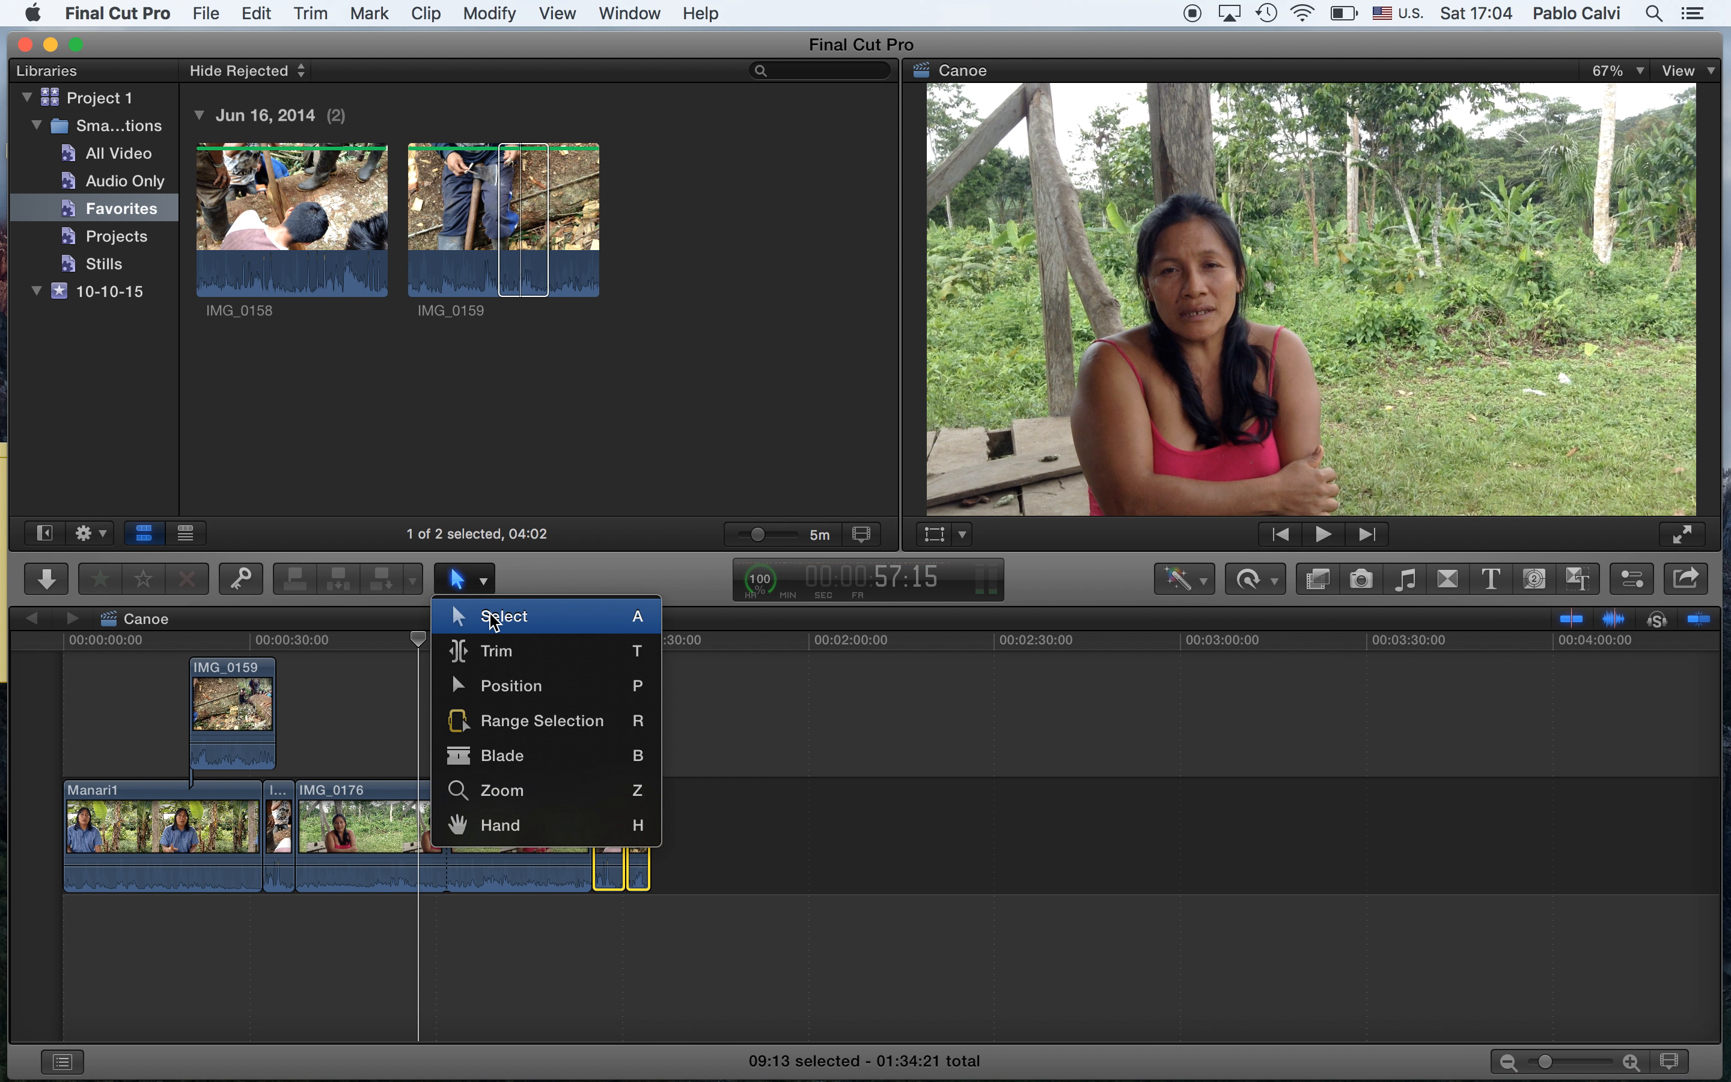
{"action": "left_click", "coordinate": [495, 689]}
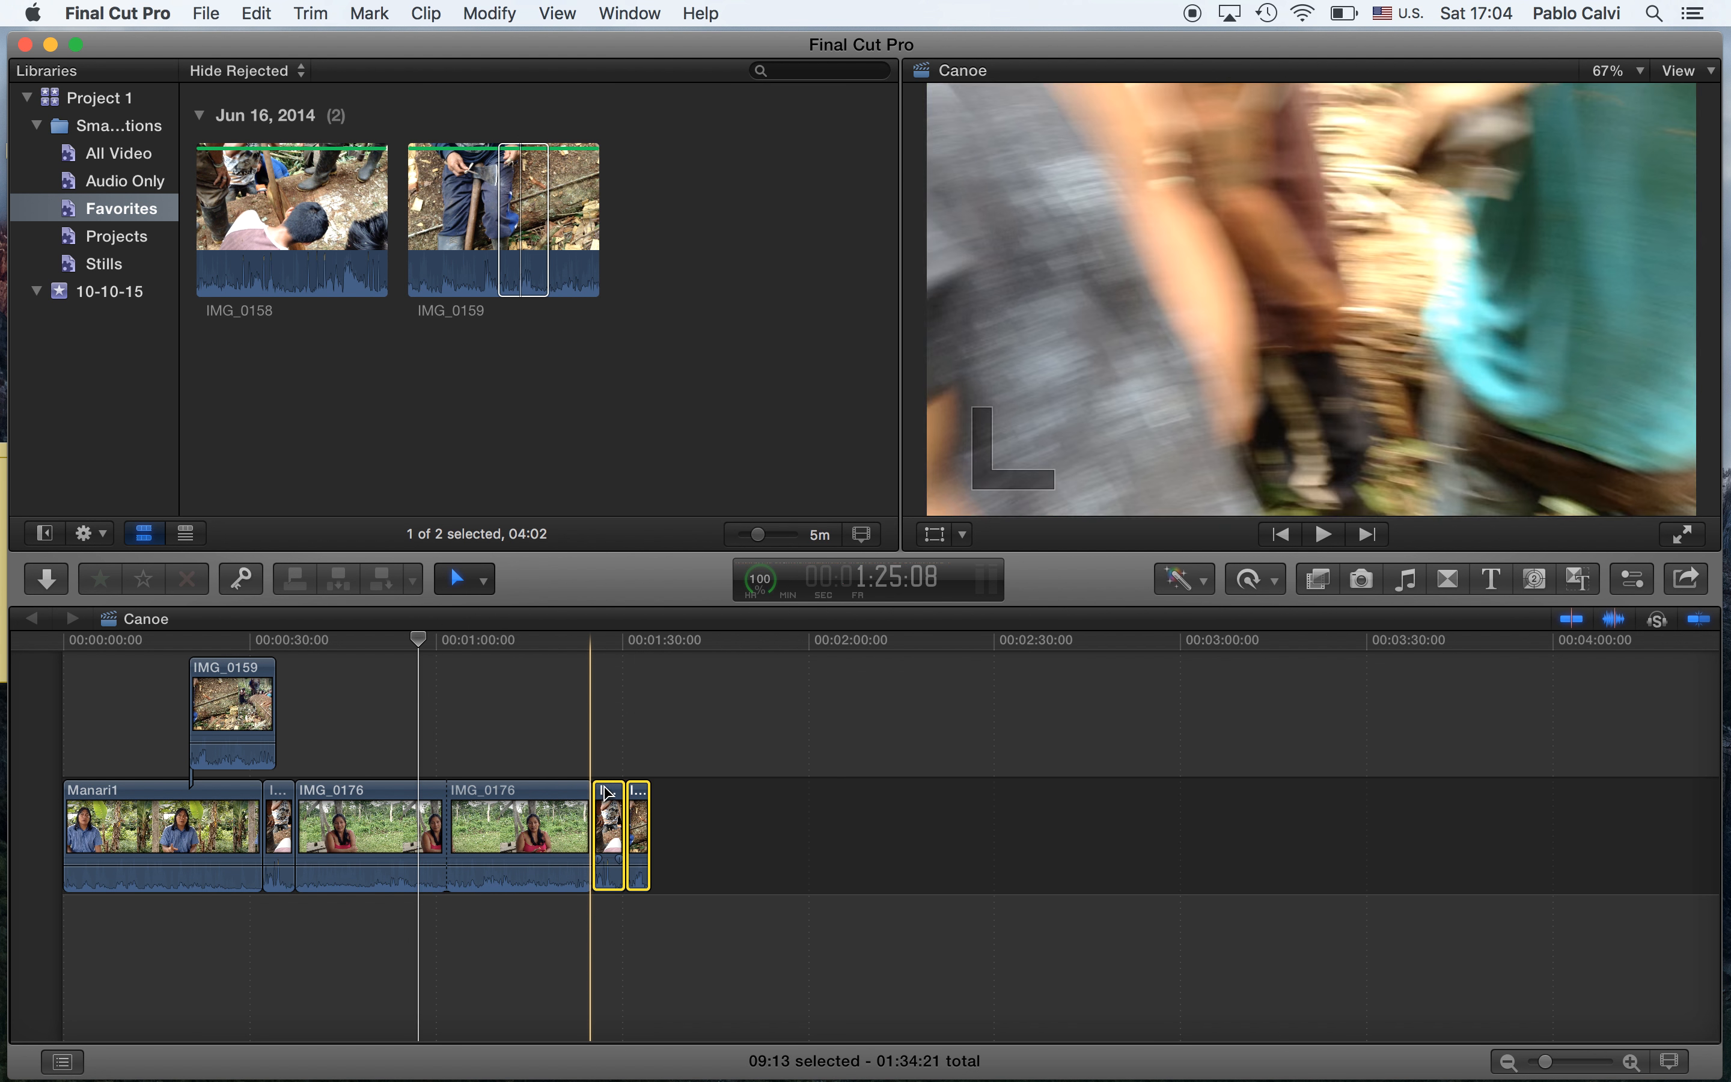
{"action": "left_click_drag", "start_coordinate": [617, 796], "coordinate": [665, 792]}
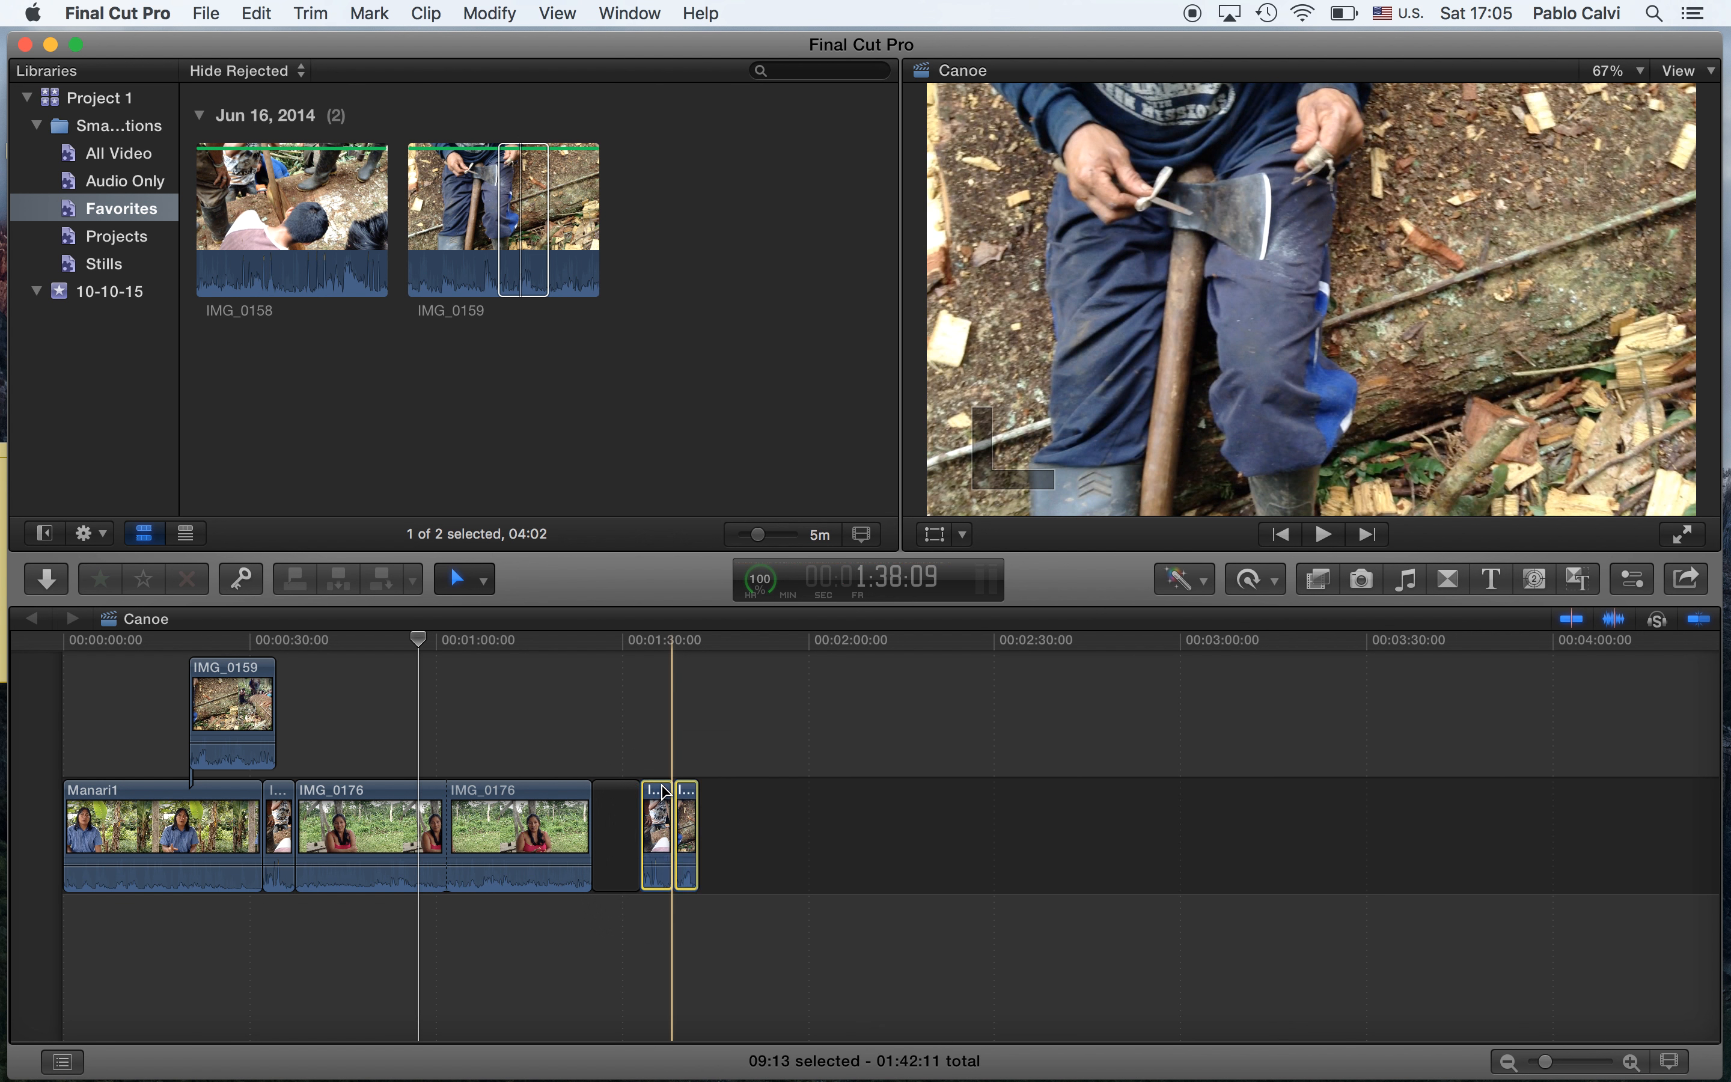
{"action": "left_click", "coordinate": [613, 799]}
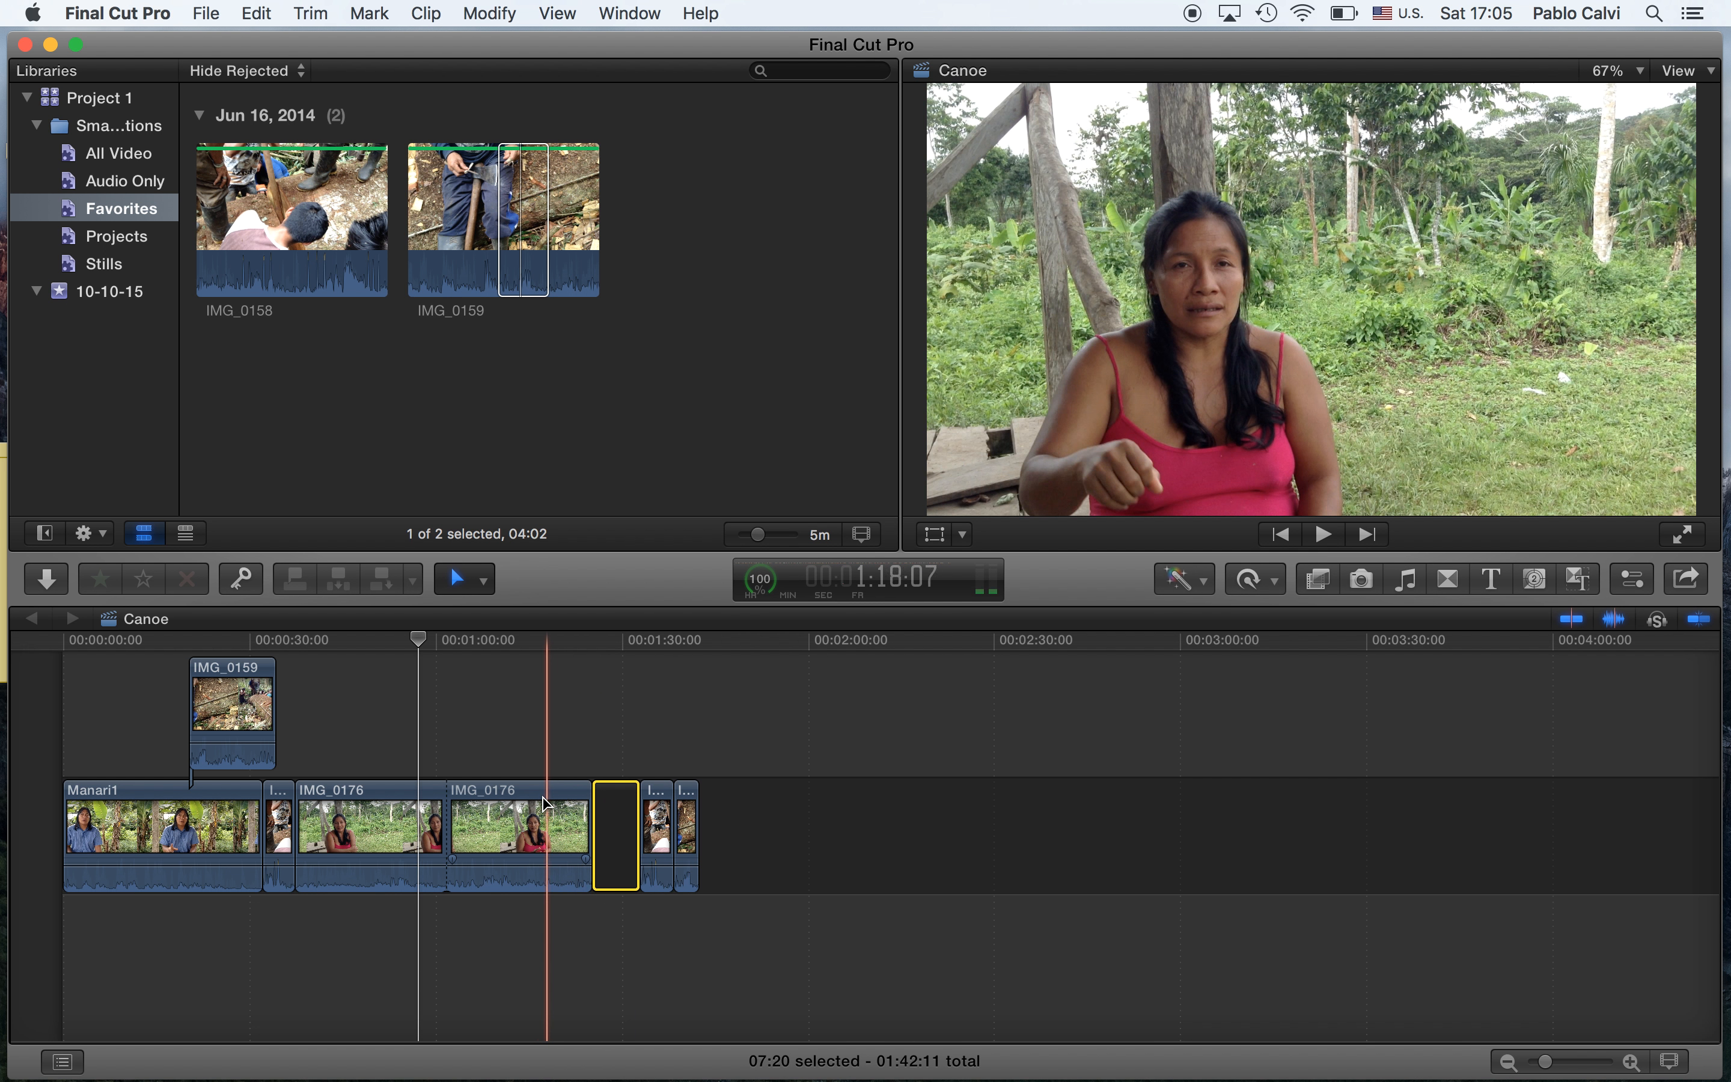
- Select every primary storyline item, including the gap, and shift them all about 6 seconds later to leave a gap at the start
{"action": "left_click", "coordinate": [197, 798]}
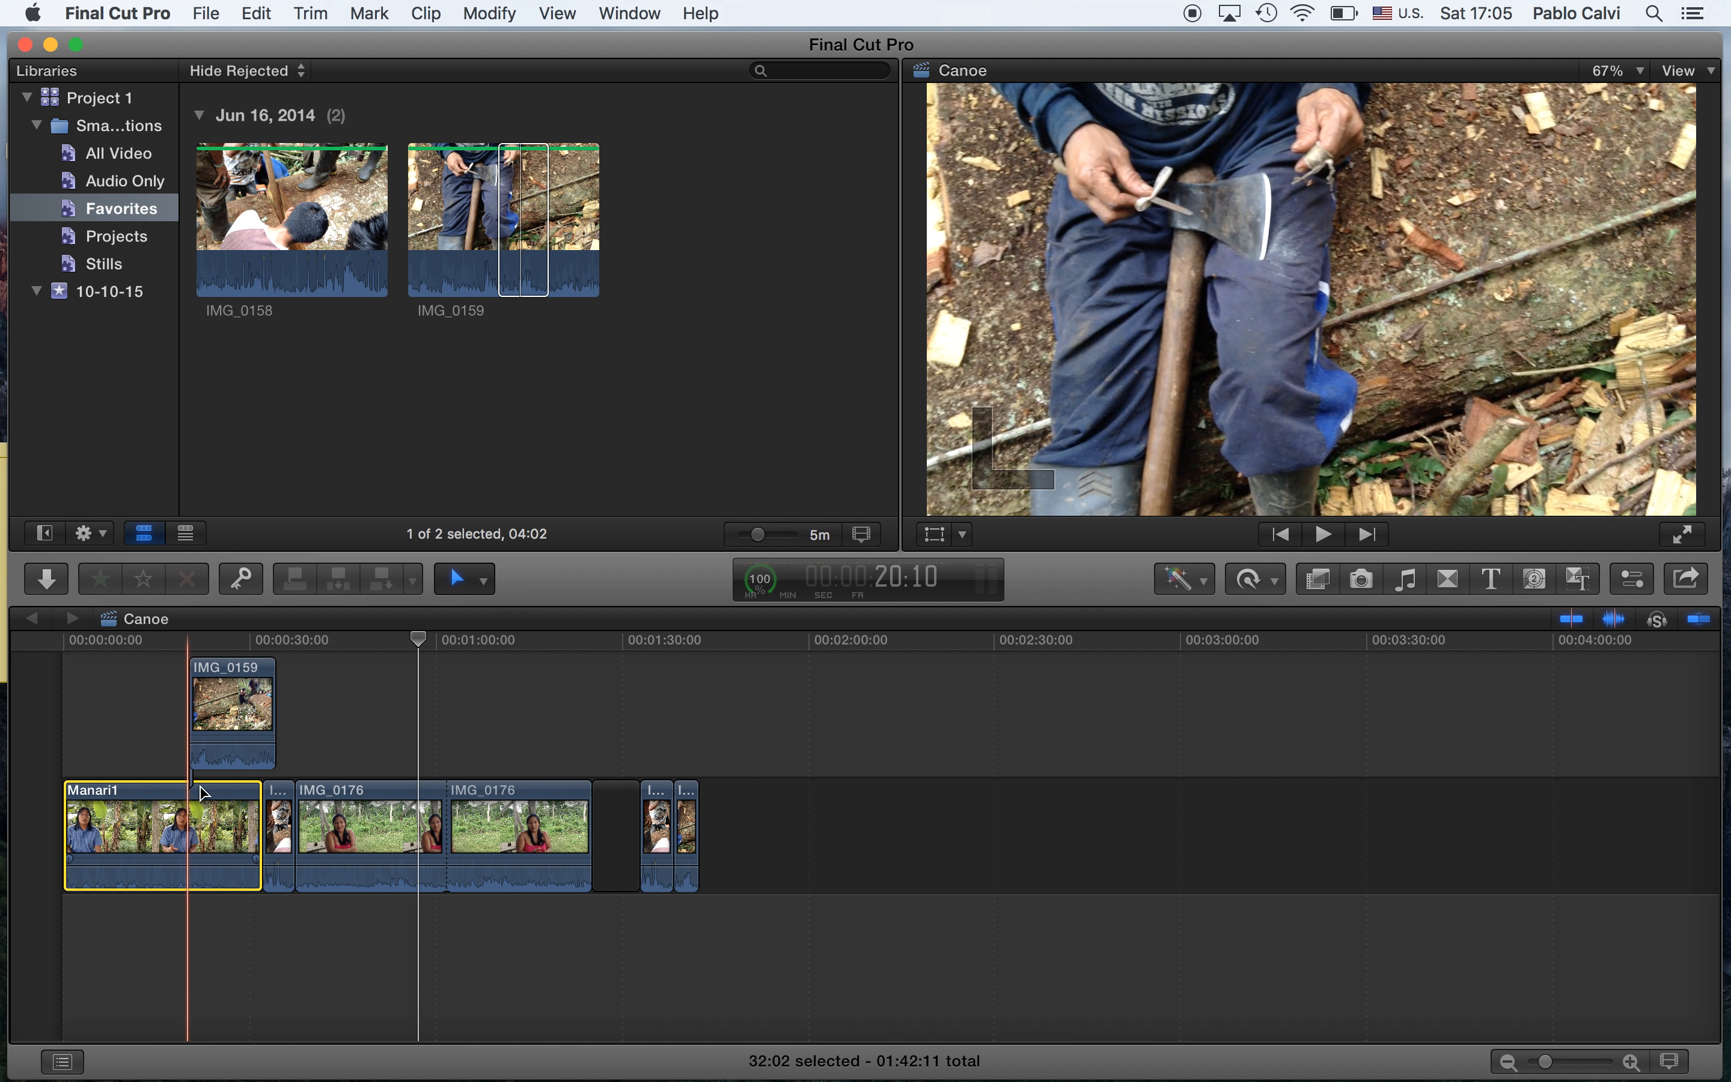
{"action": "left_click", "coordinate": [281, 791], "text": "super"}
{"action": "left_click", "coordinate": [357, 790], "text": "super"}
{"action": "left_click", "coordinate": [483, 790], "text": "super"}
{"action": "left_click", "coordinate": [615, 791], "text": "super"}
{"action": "left_click", "coordinate": [656, 790], "text": "super"}
{"action": "left_click", "coordinate": [686, 790], "text": "super"}
{"action": "left_click_drag", "start_coordinate": [213, 790], "coordinate": [252, 788]}
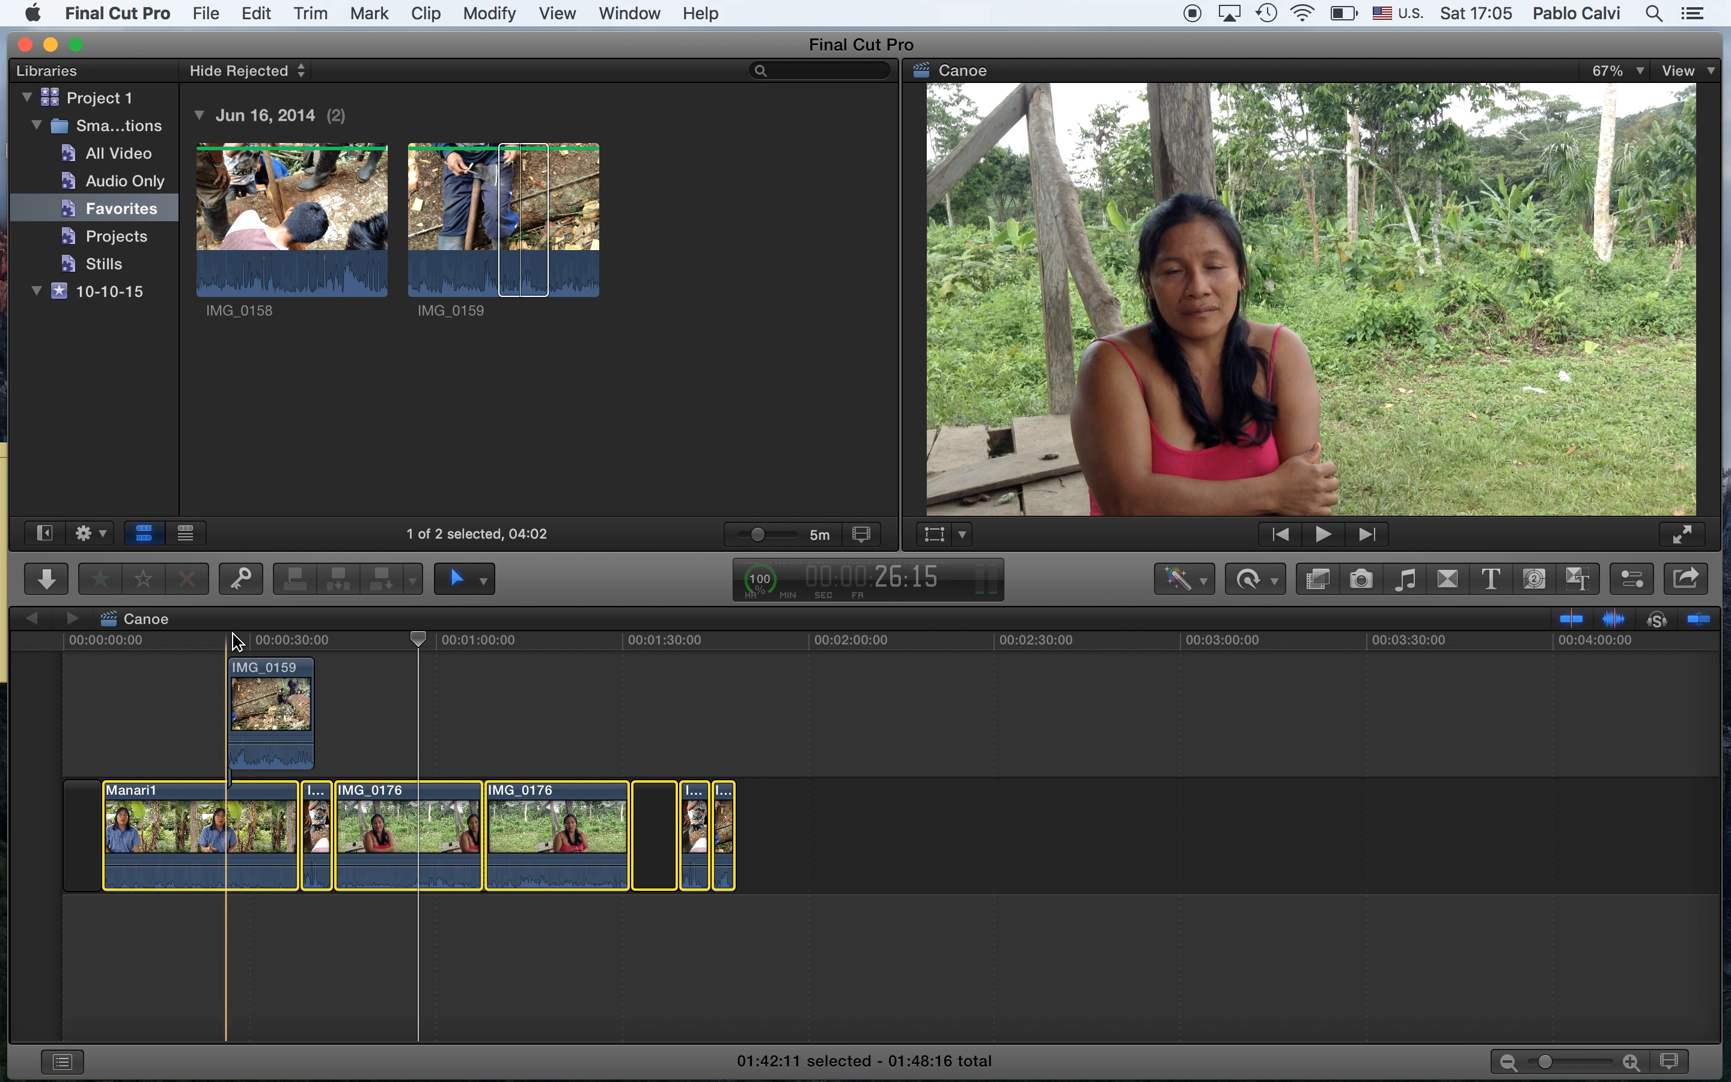
- Scrub the timeline from its start to its end, deselect all clips and return to the Select tool
{"action": "left_click", "coordinate": [82, 640]}
{"action": "left_click_drag", "start_coordinate": [82, 640], "coordinate": [737, 647]}
{"action": "left_click", "coordinate": [481, 579]}
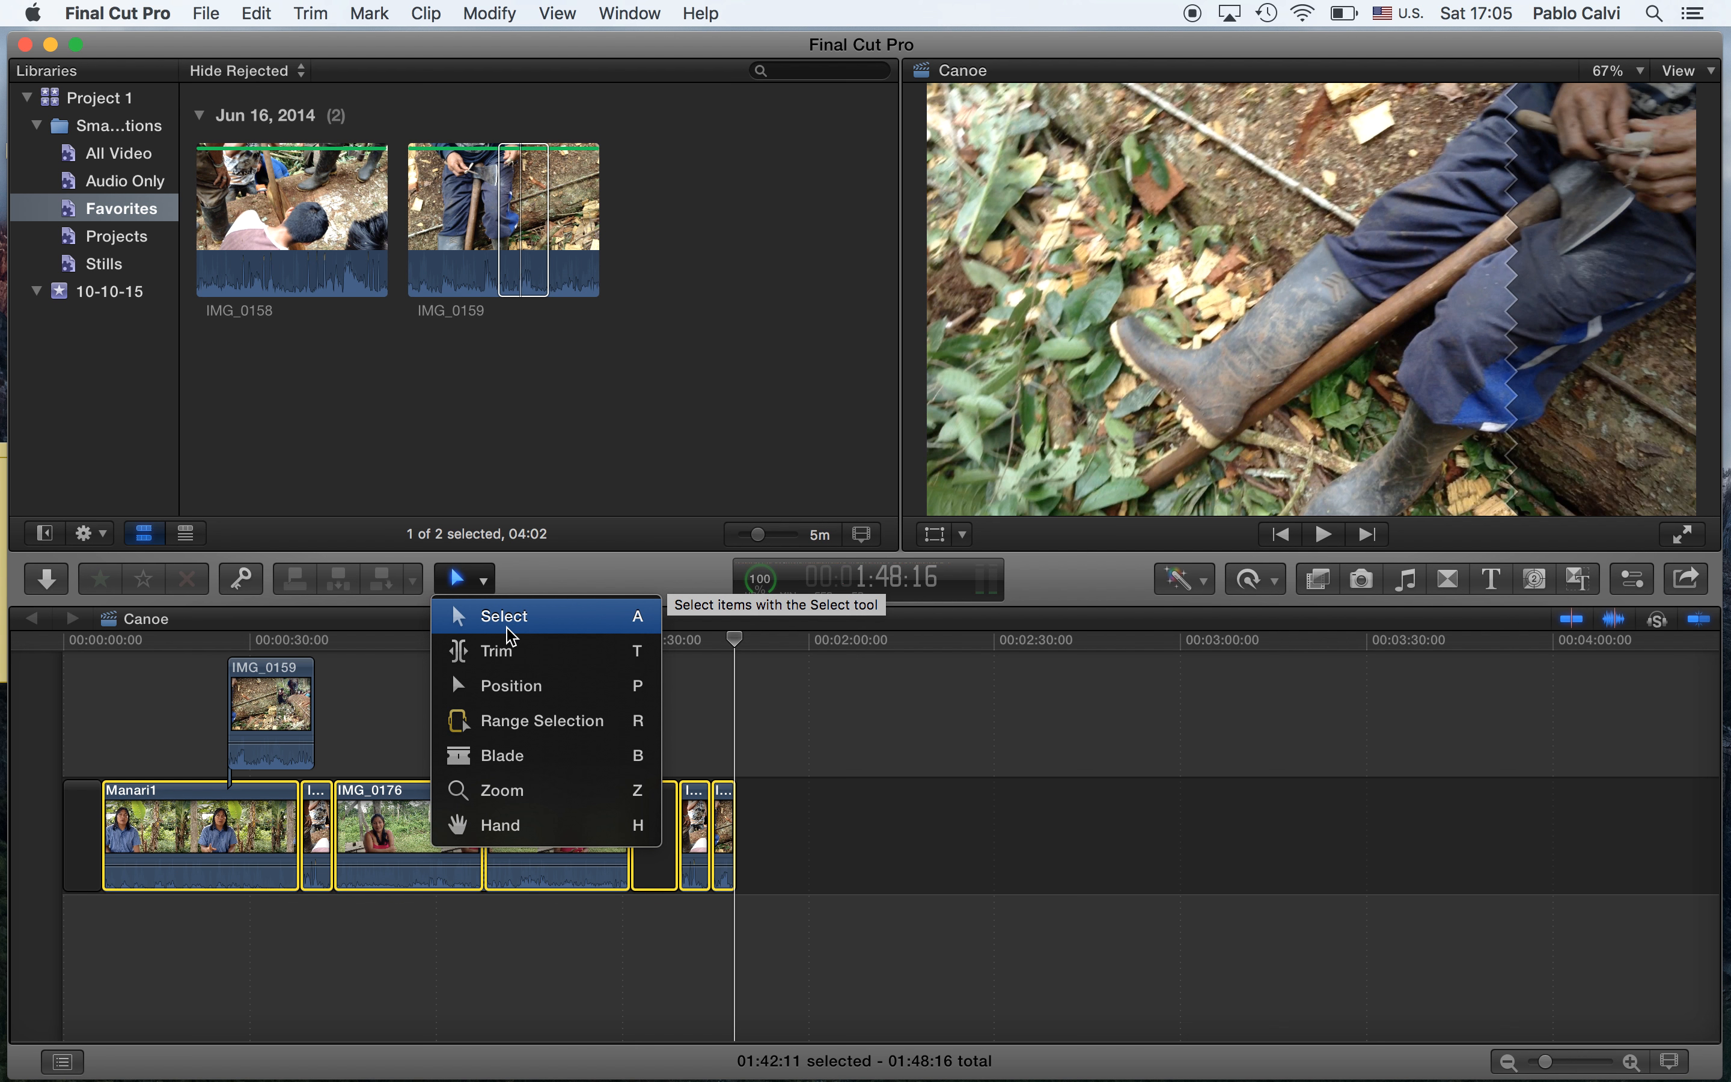
{"action": "left_click", "coordinate": [512, 636]}
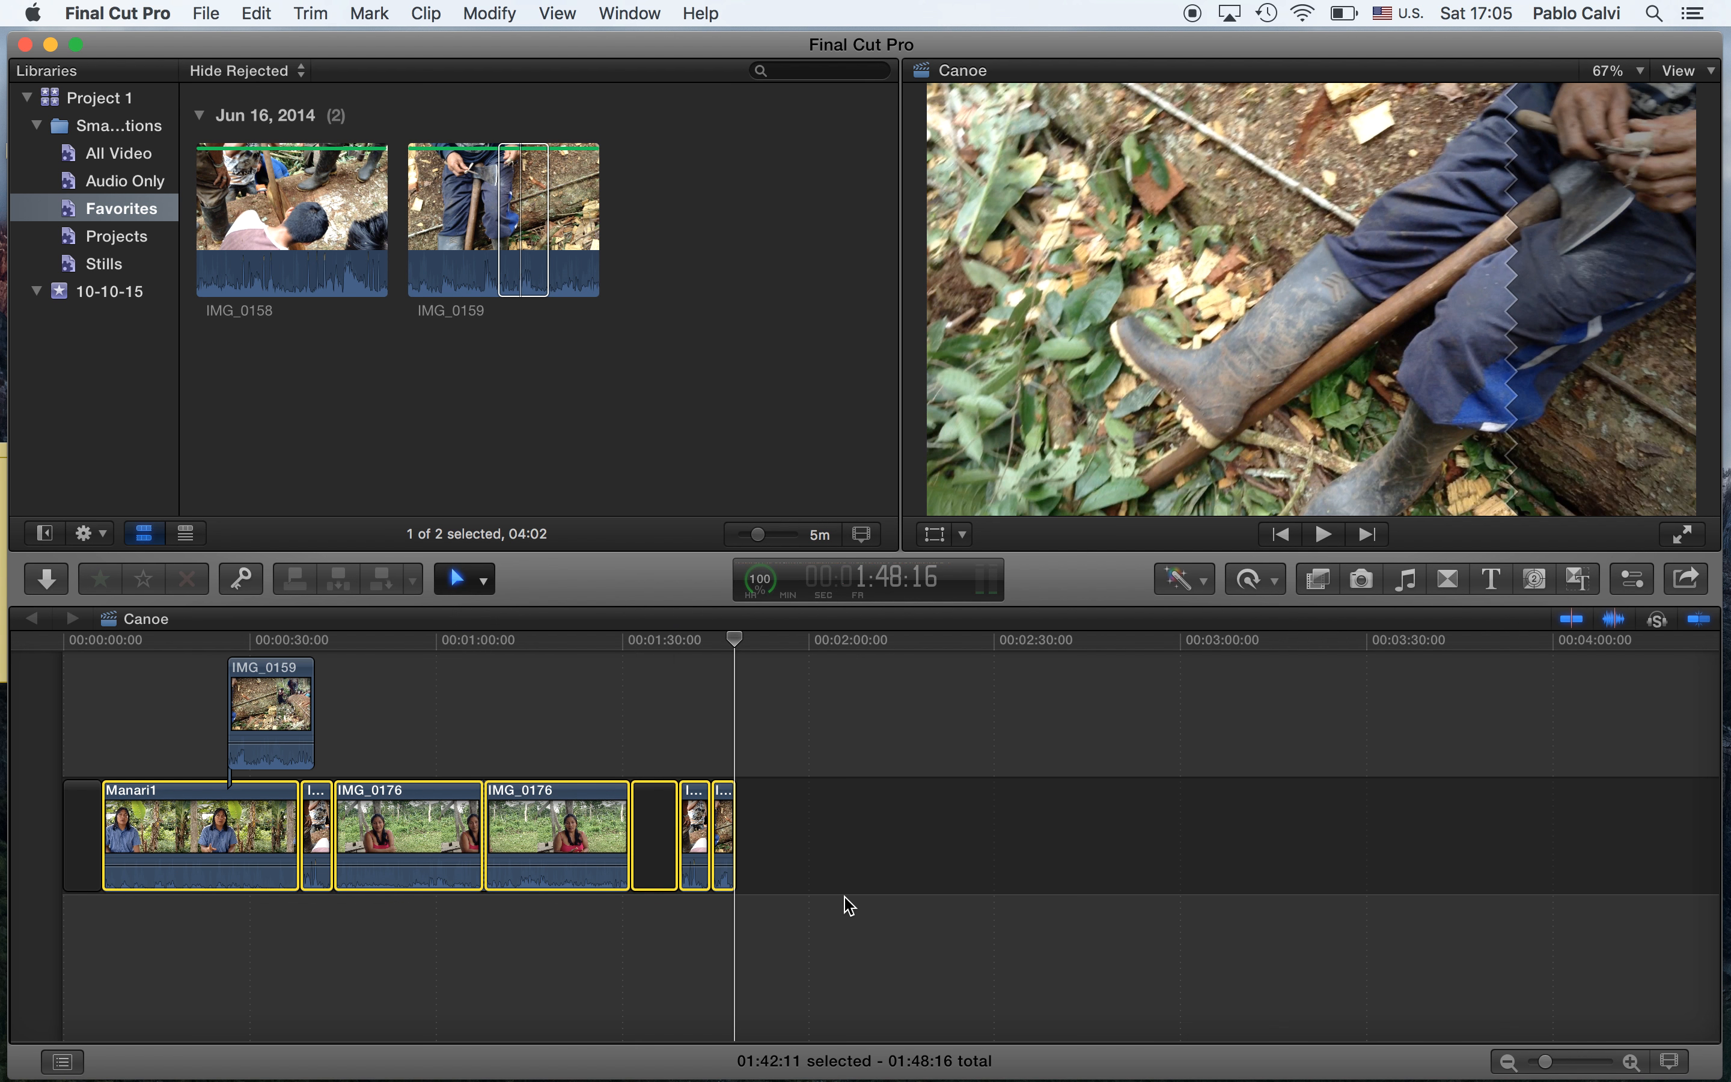
{"action": "left_click", "coordinate": [834, 859]}
{"action": "left_click", "coordinate": [483, 579]}
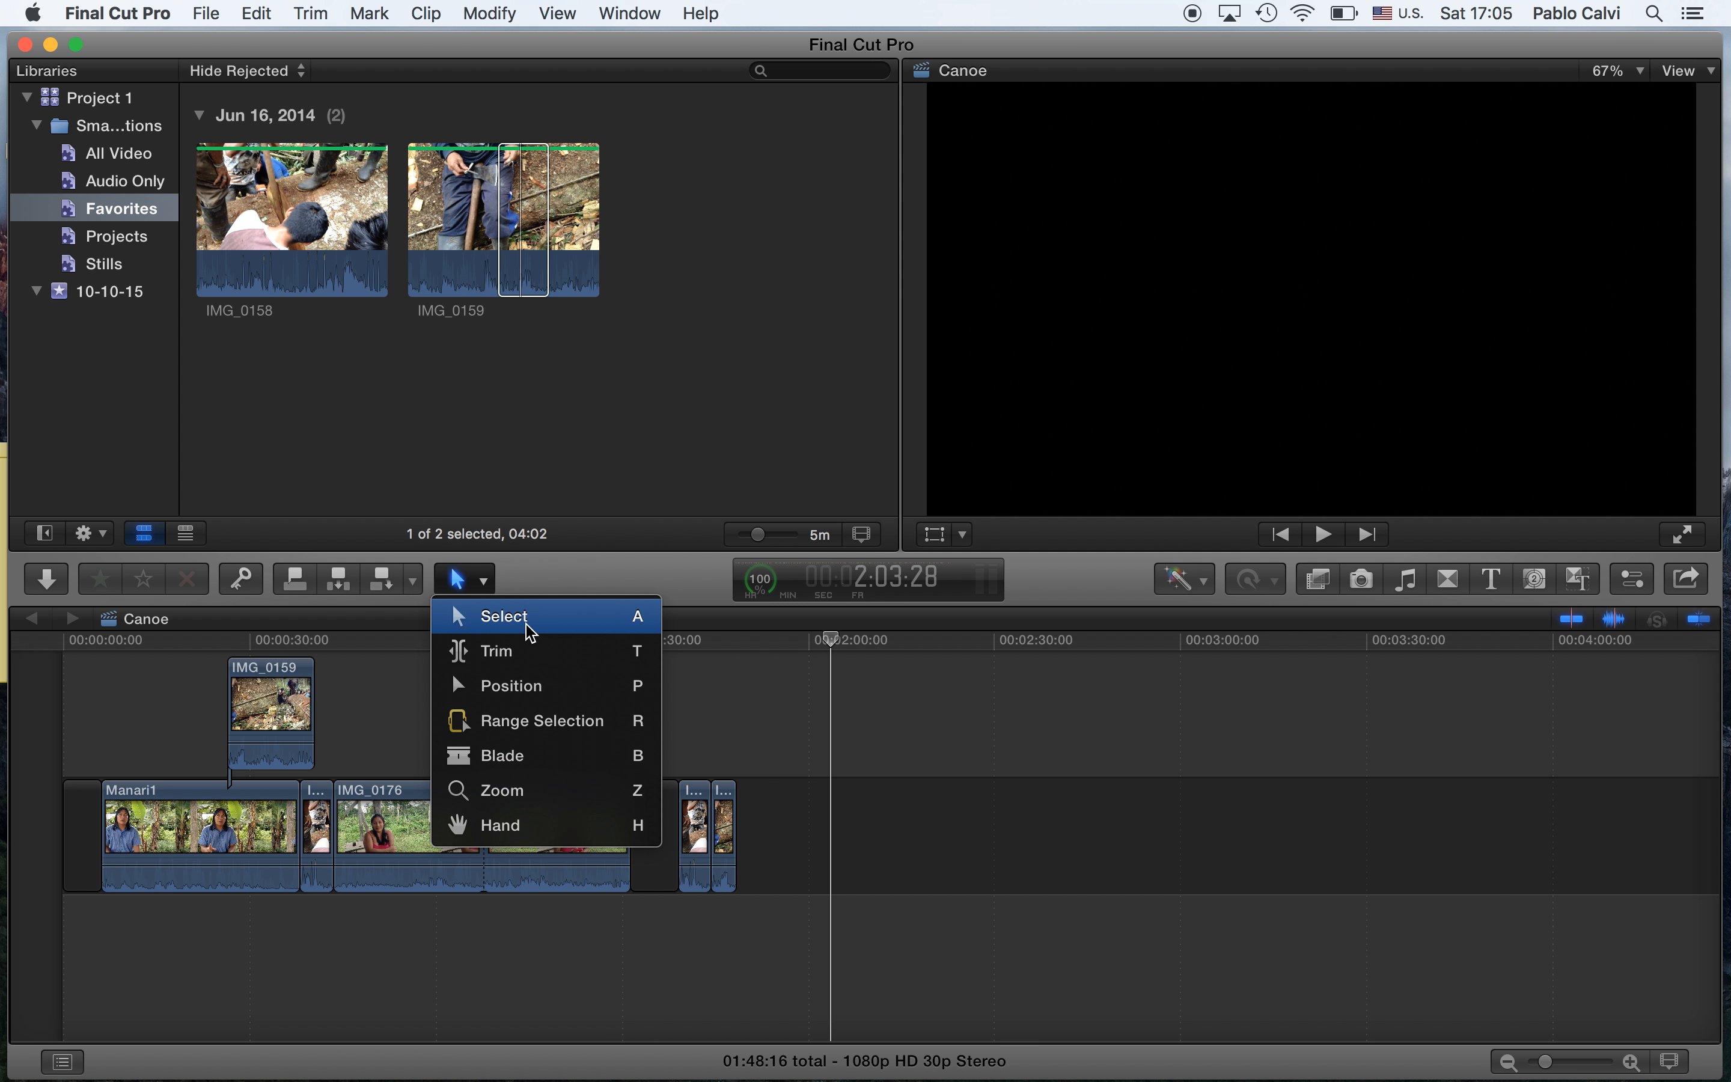
{"action": "left_click", "coordinate": [542, 586]}
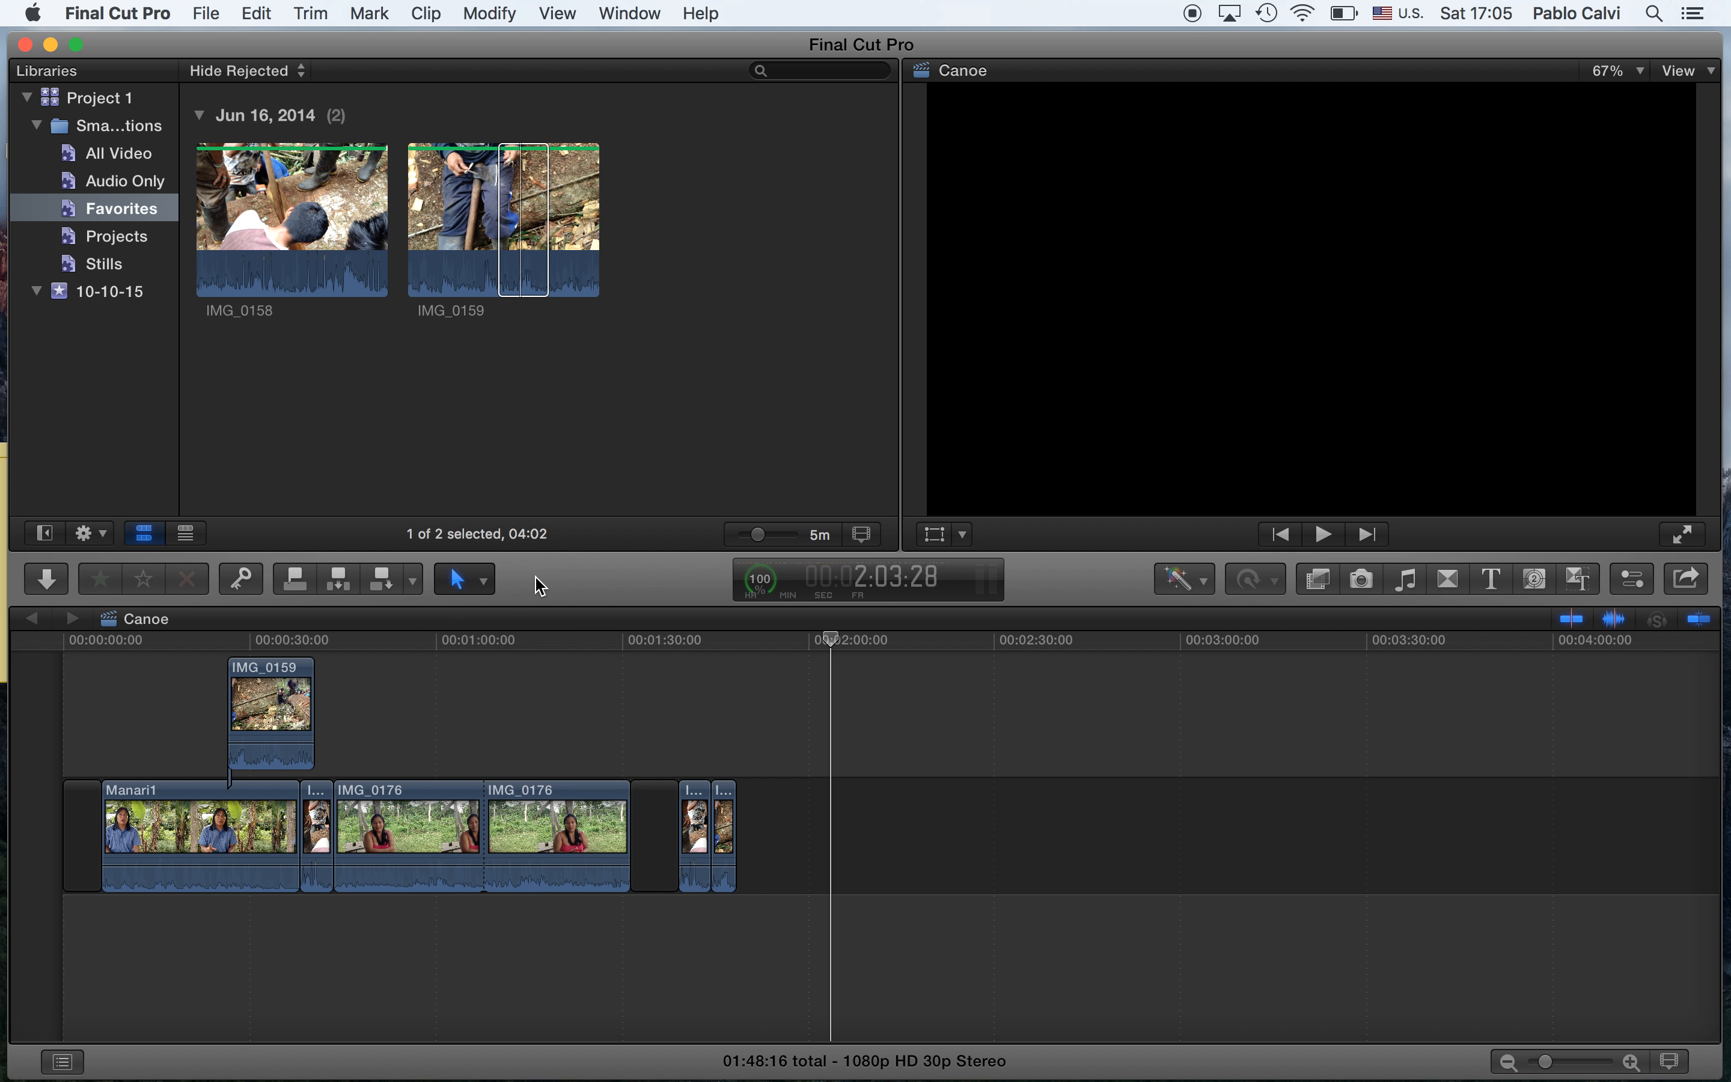
- Cut the second IMG_0176 clip in two near its middle with the Blade tool
{"action": "left_click", "coordinate": [490, 590]}
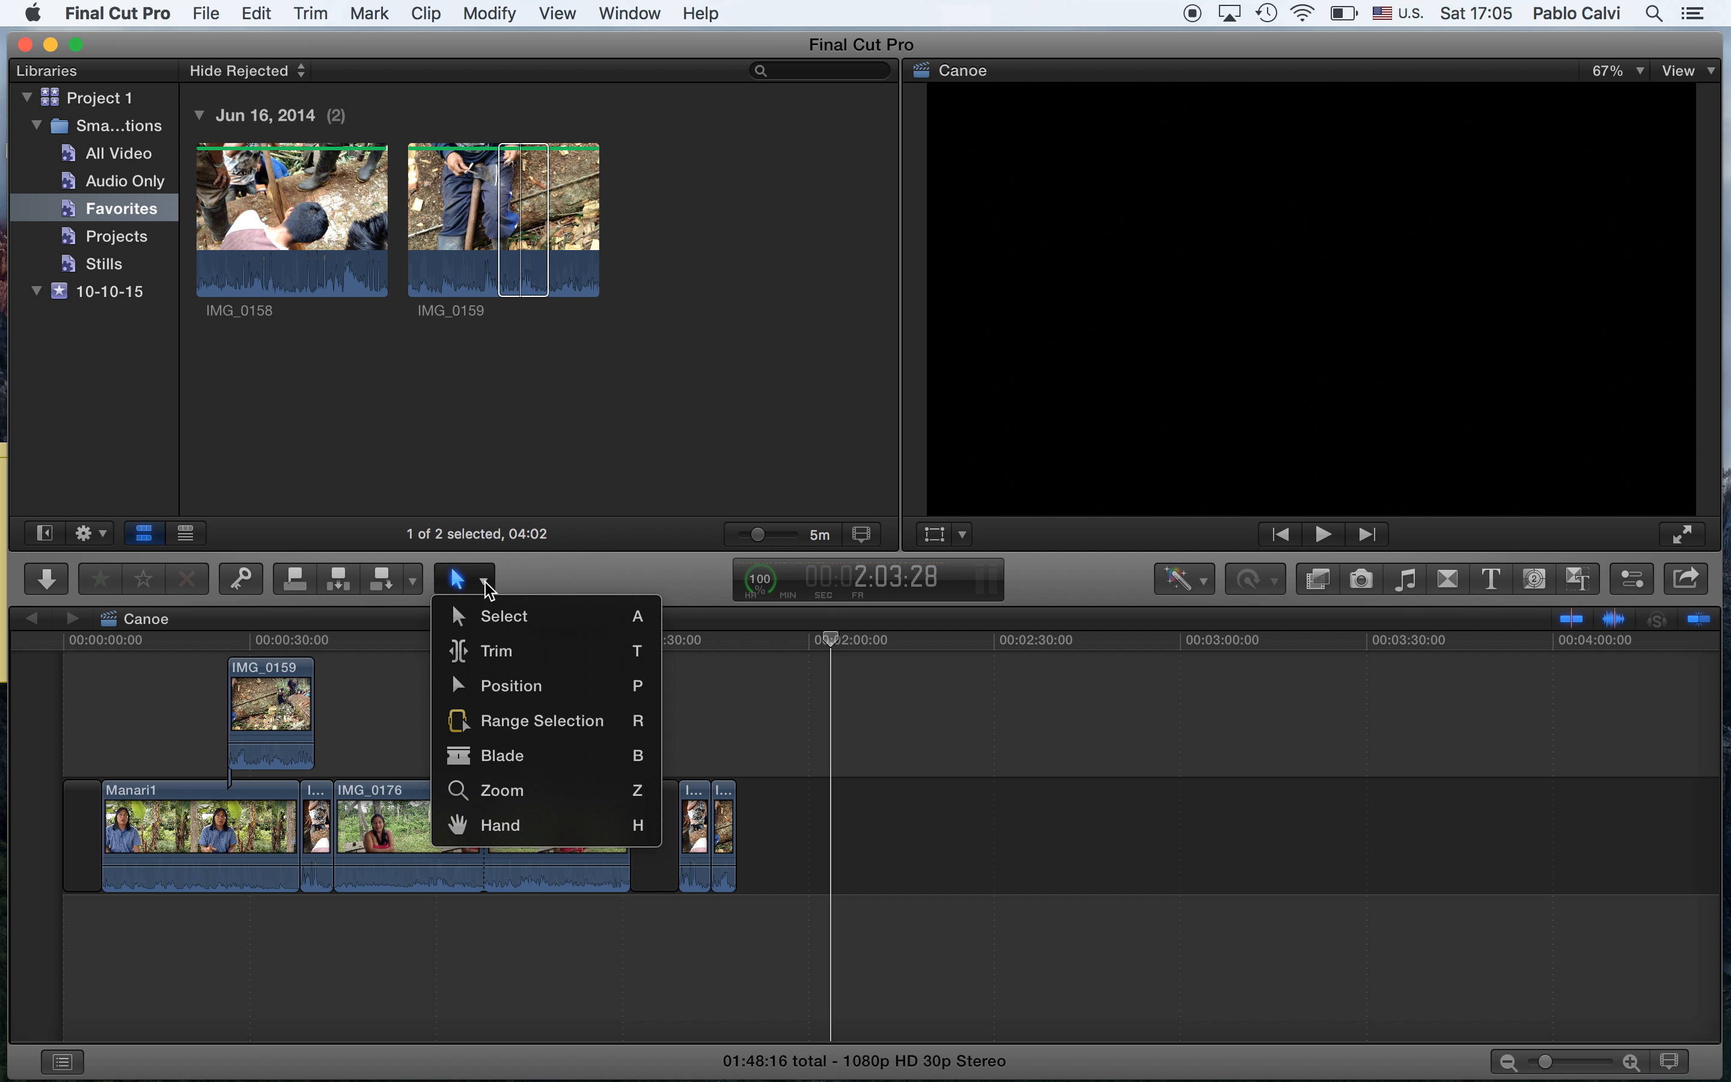
{"action": "left_click", "coordinate": [502, 760]}
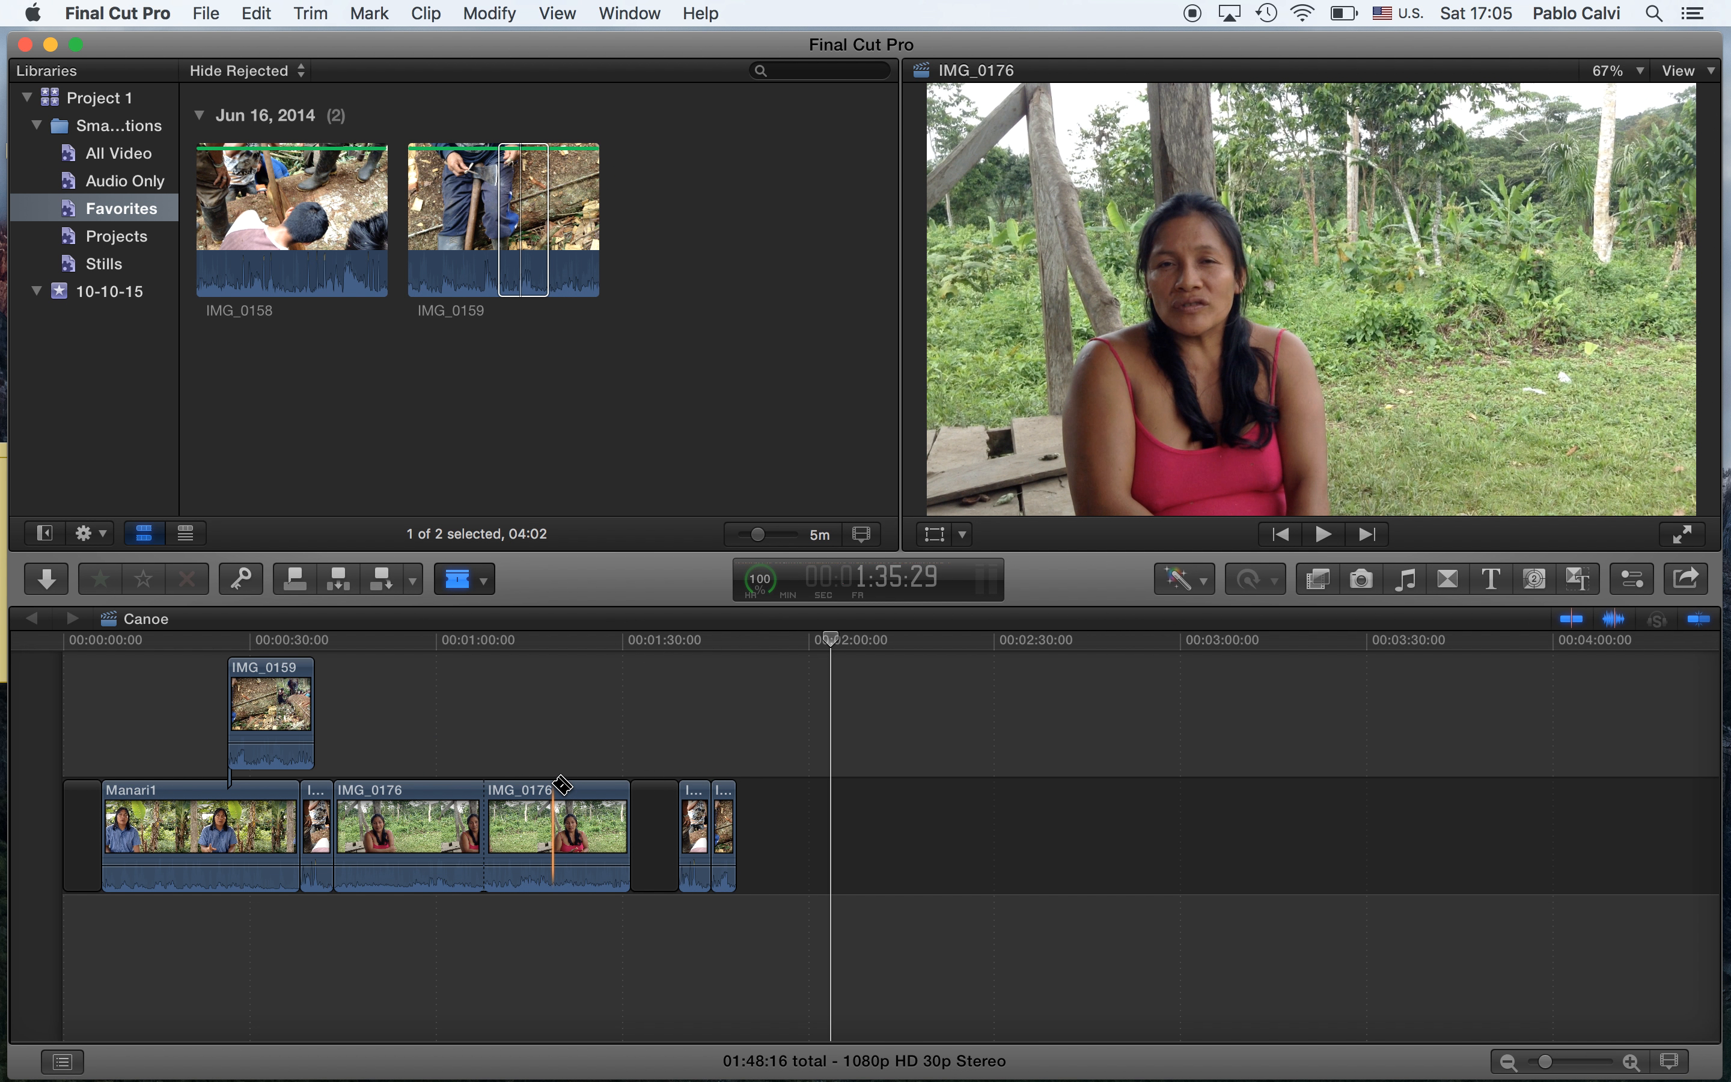
{"action": "left_click", "coordinate": [557, 789]}
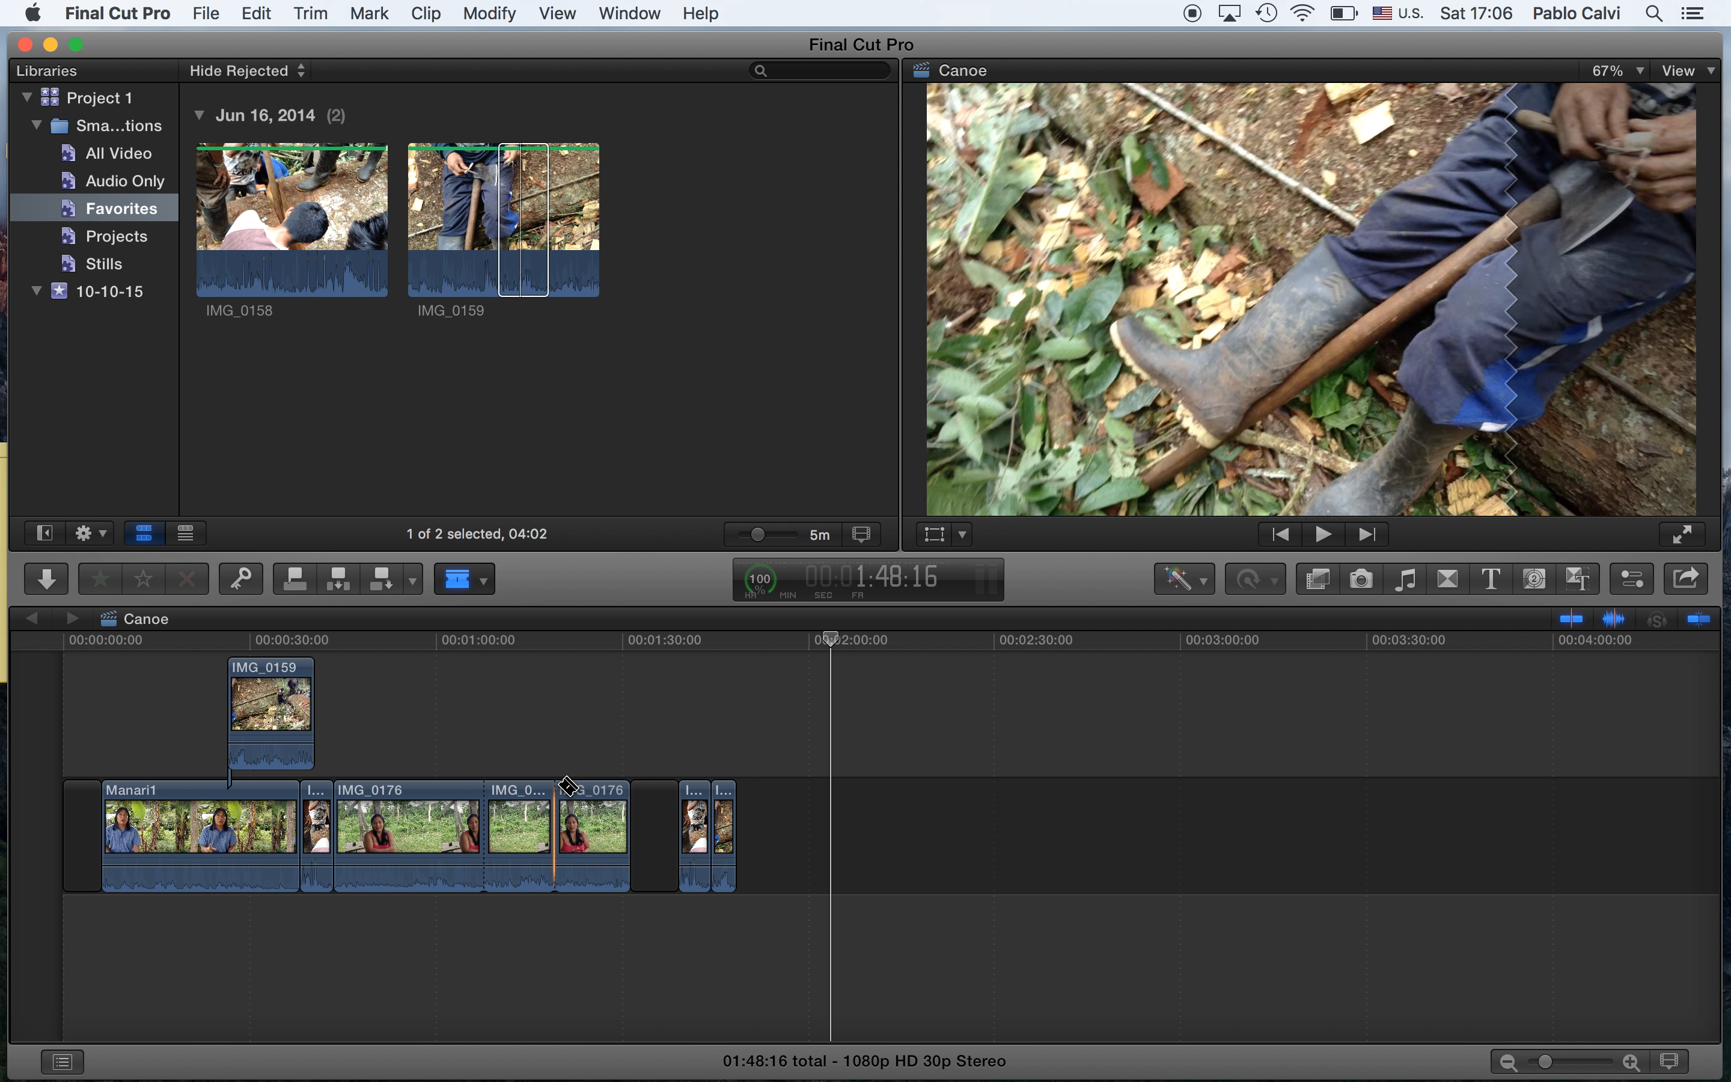
- With the Select tool, move the second piece of the cut IMG_0176 clip to the end of the storyline
{"action": "left_click", "coordinate": [485, 588]}
{"action": "left_click", "coordinate": [483, 612]}
{"action": "left_click", "coordinate": [598, 803]}
{"action": "left_click_drag", "start_coordinate": [598, 803], "coordinate": [776, 800]}
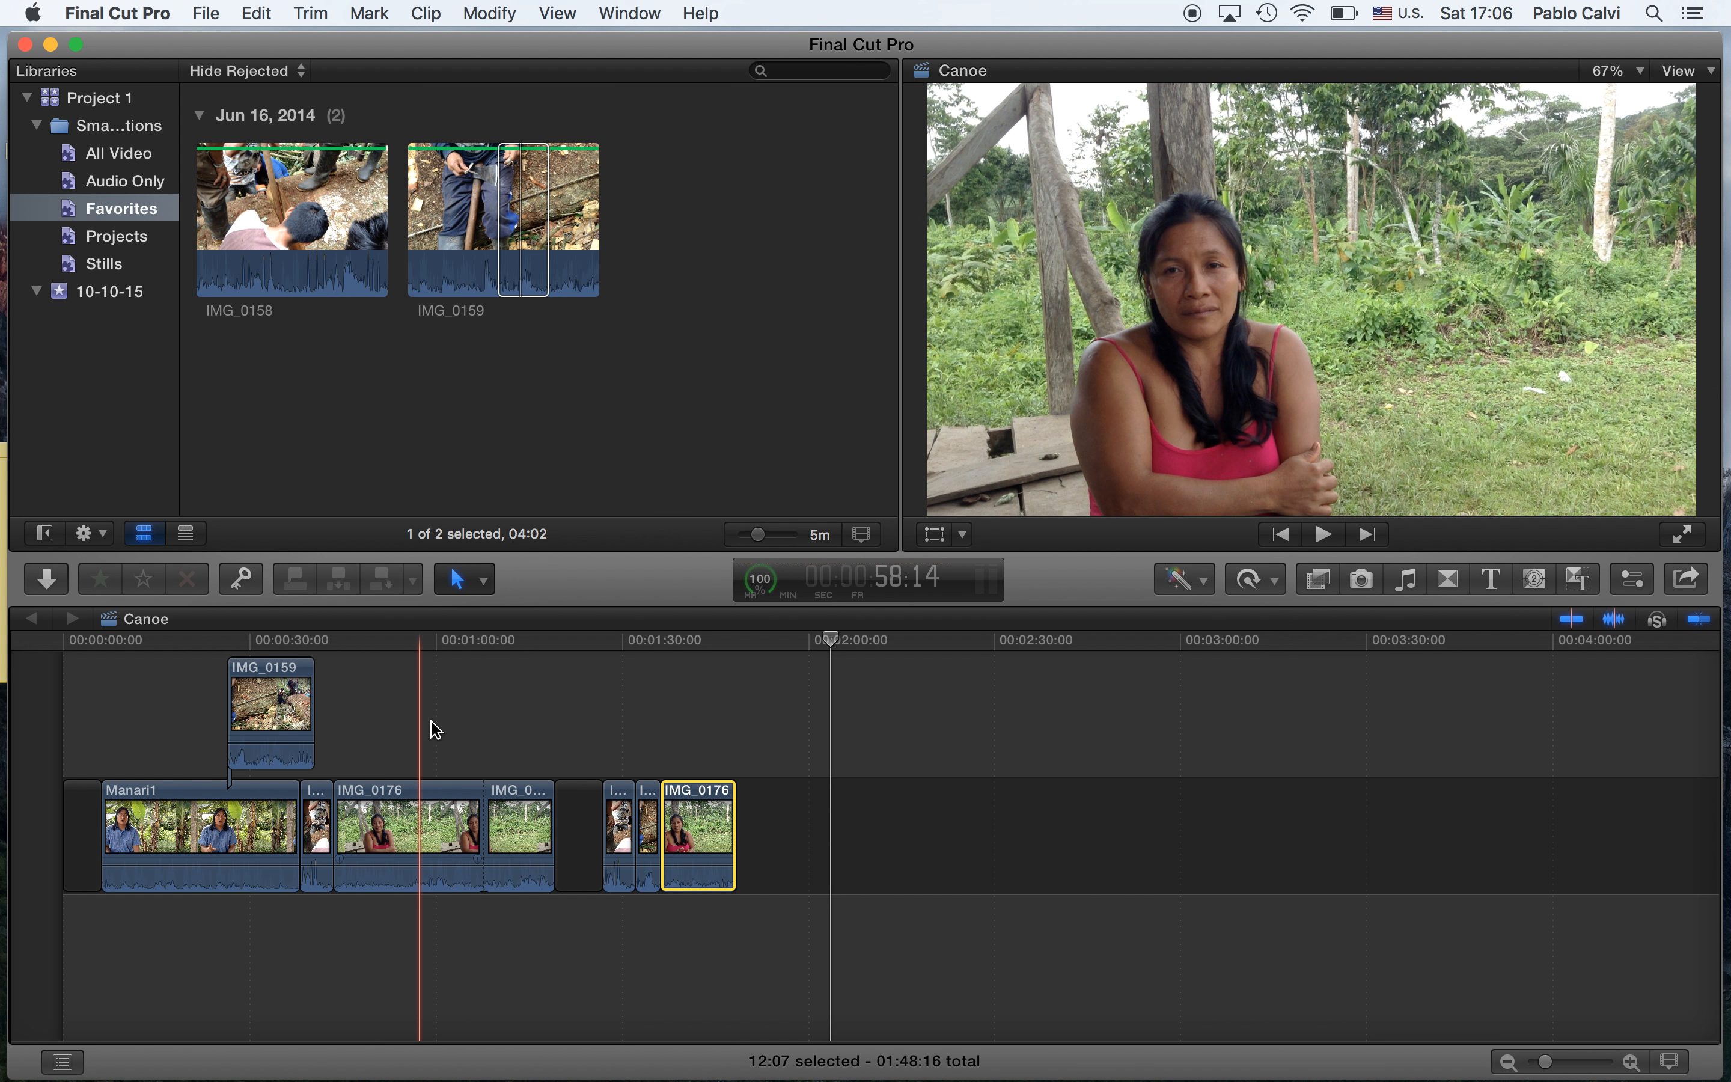
- With the Range Selection tool, mark a range of about 7 seconds across the junction of the two adjacent IMG_0176 clips
{"action": "left_click", "coordinate": [479, 579]}
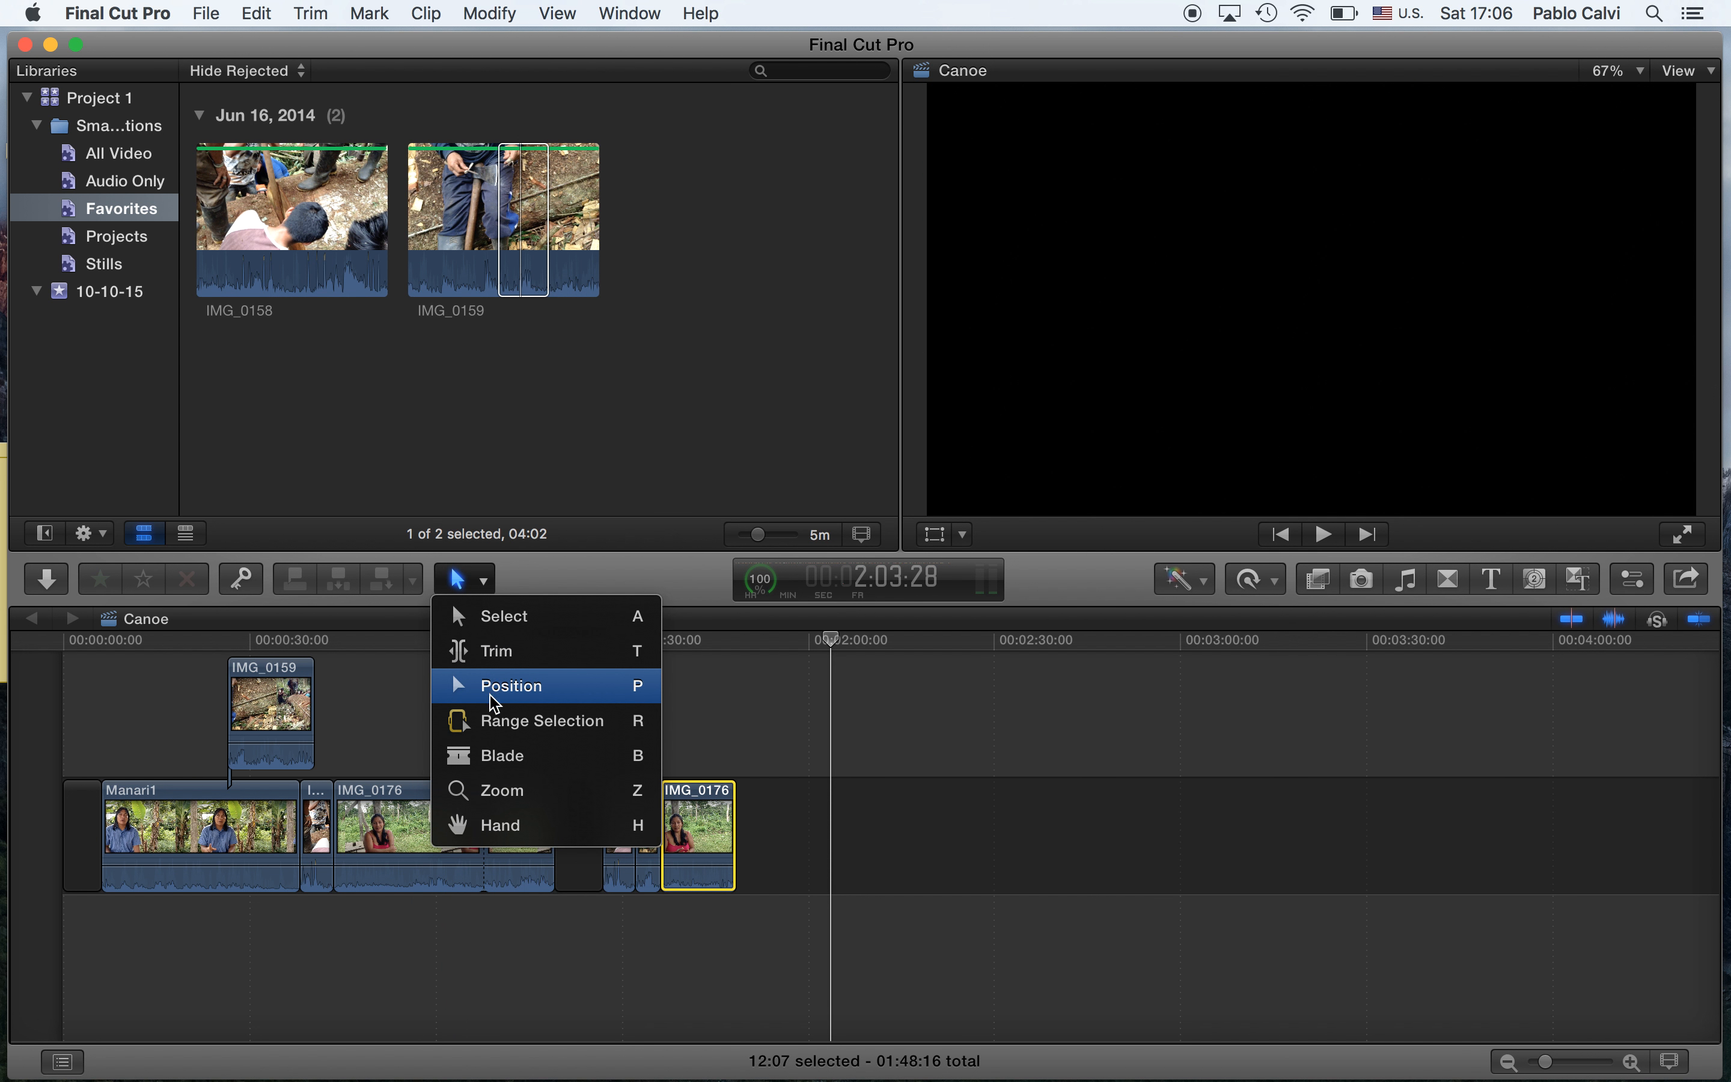
{"action": "left_click", "coordinate": [492, 721]}
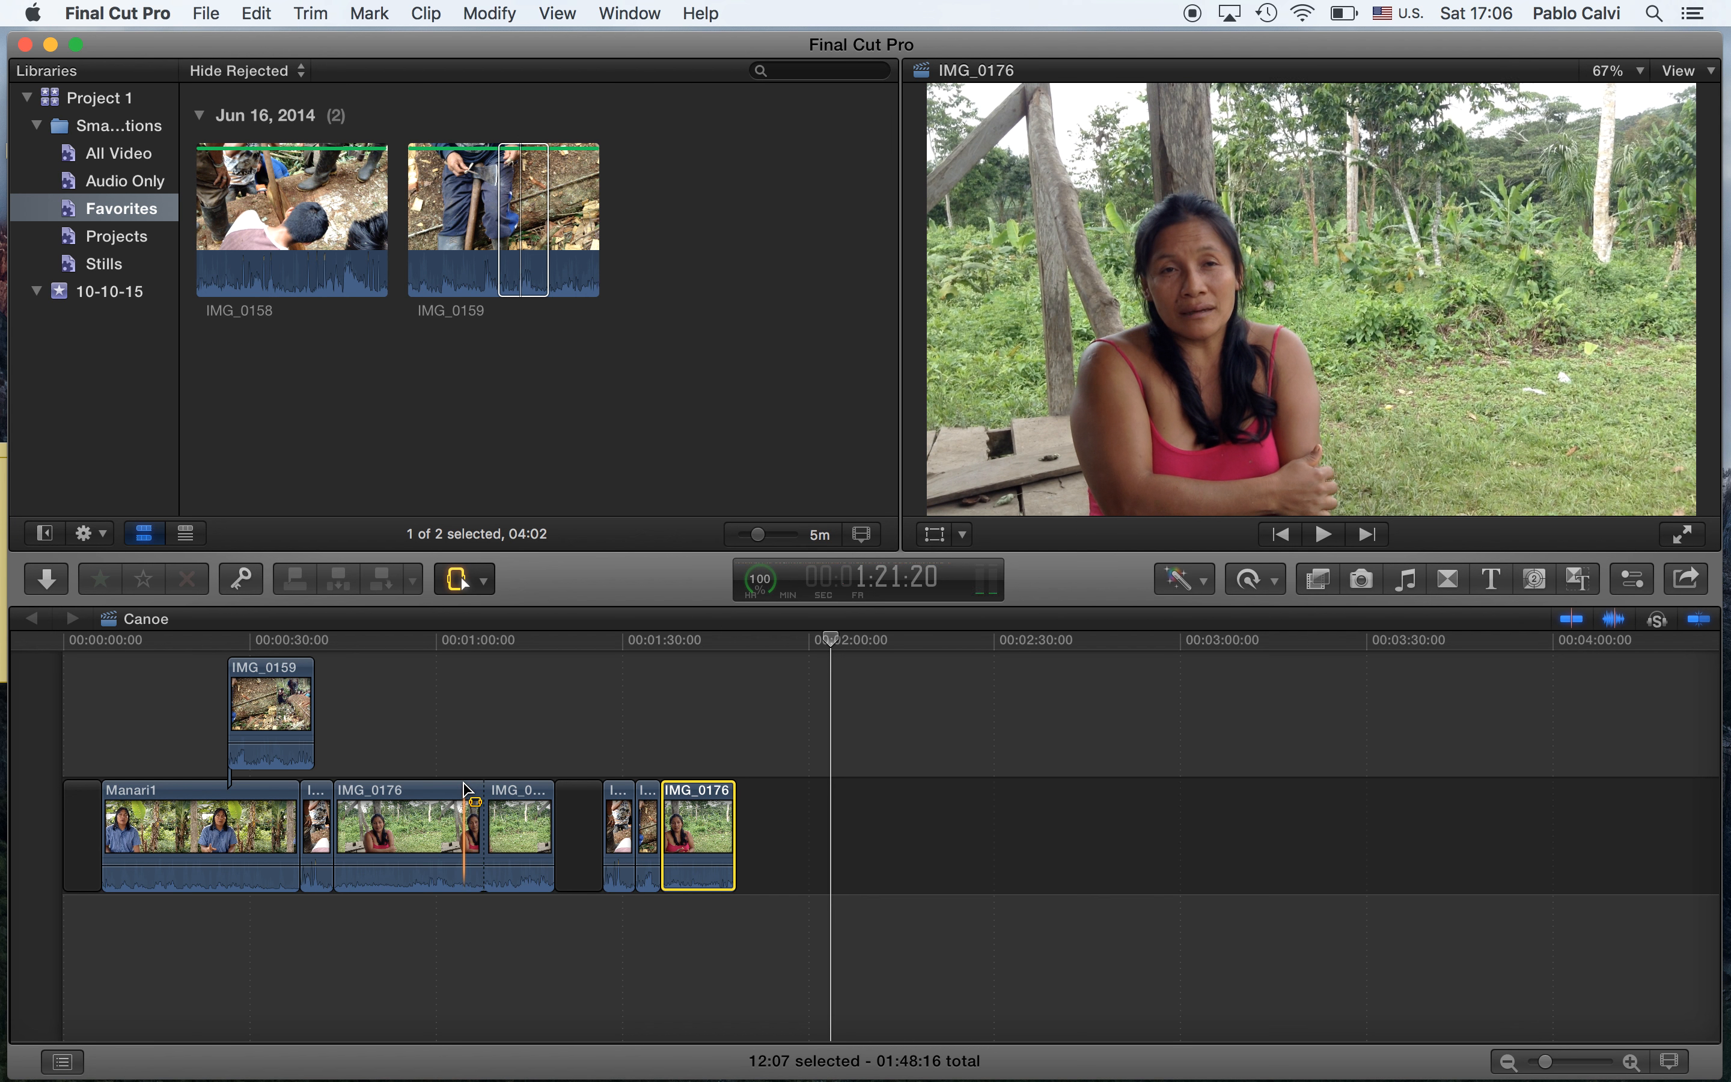
{"action": "left_click_drag", "start_coordinate": [467, 790], "coordinate": [511, 808]}
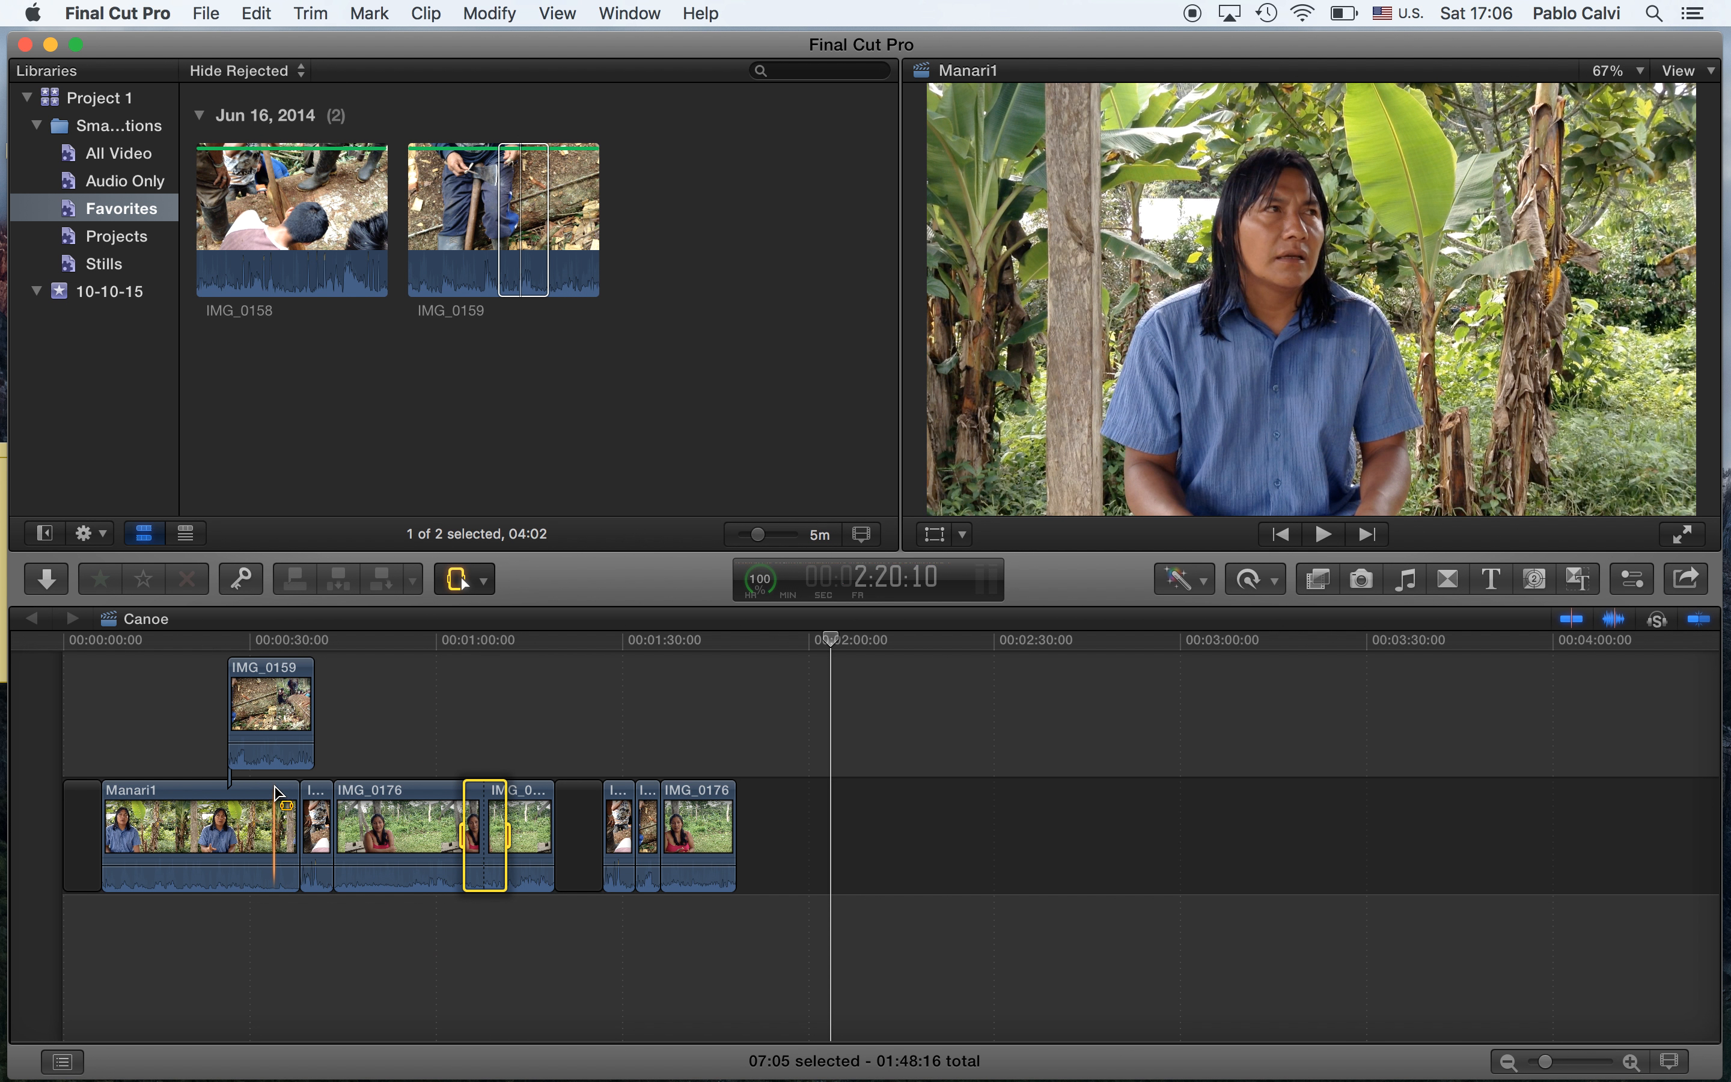
- With the Range Selection tool, mark a range of about 5 seconds across the junction of the Manari1 clip and the clip after it
{"action": "left_click_drag", "start_coordinate": [283, 790], "coordinate": [313, 793]}
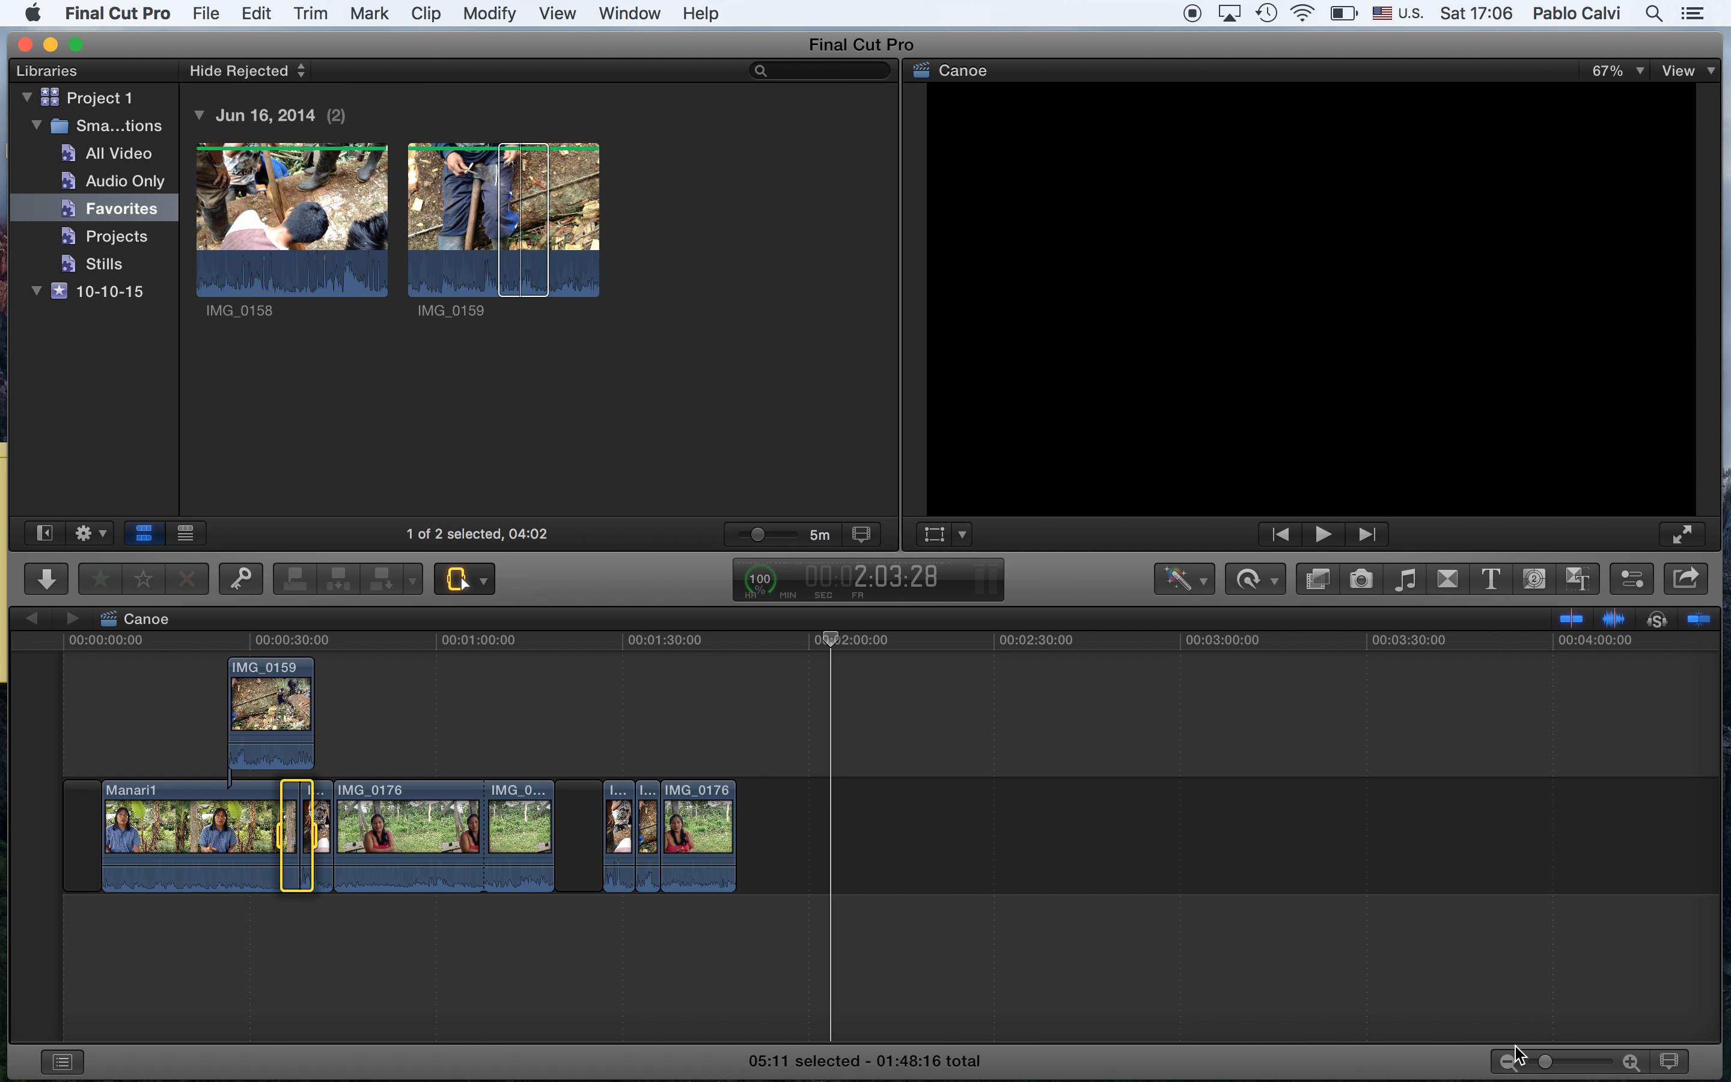
{"action": "left_click_drag", "start_coordinate": [1547, 1066], "coordinate": [1570, 1070]}
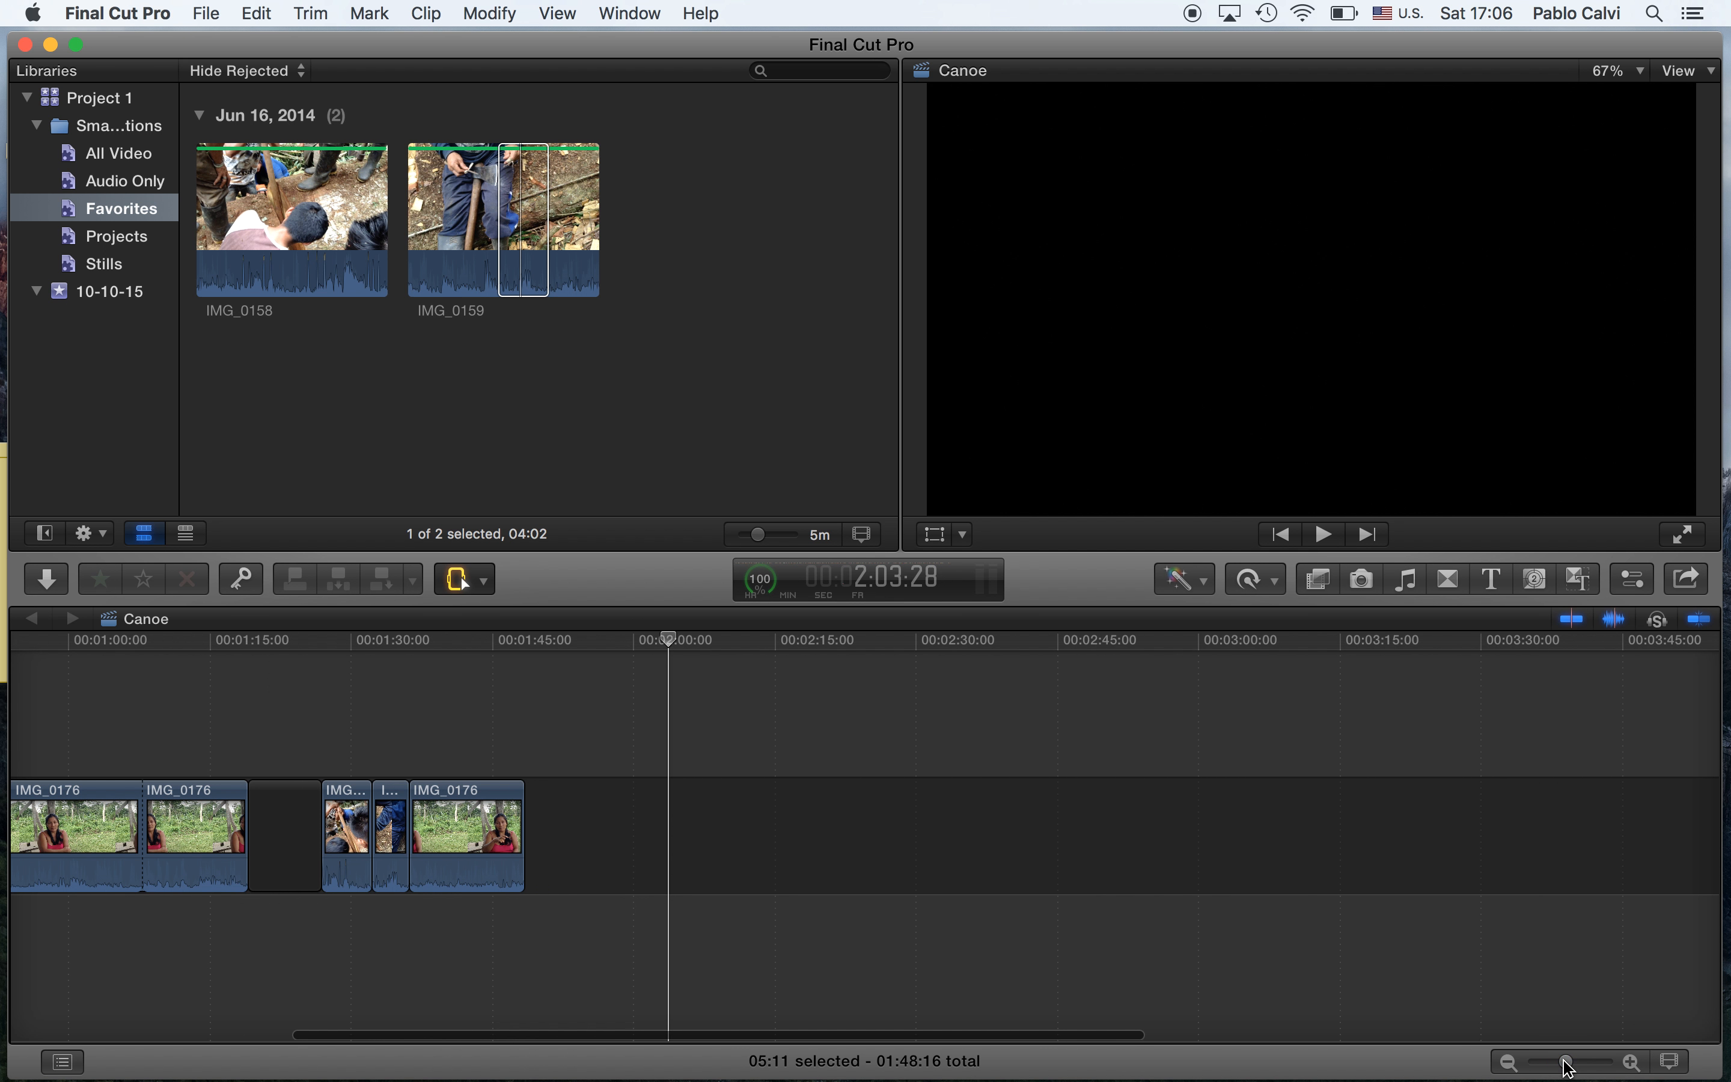
{"action": "scroll", "coordinate": [1452, 1013], "scroll_direction": "left", "scroll_amount": 10}
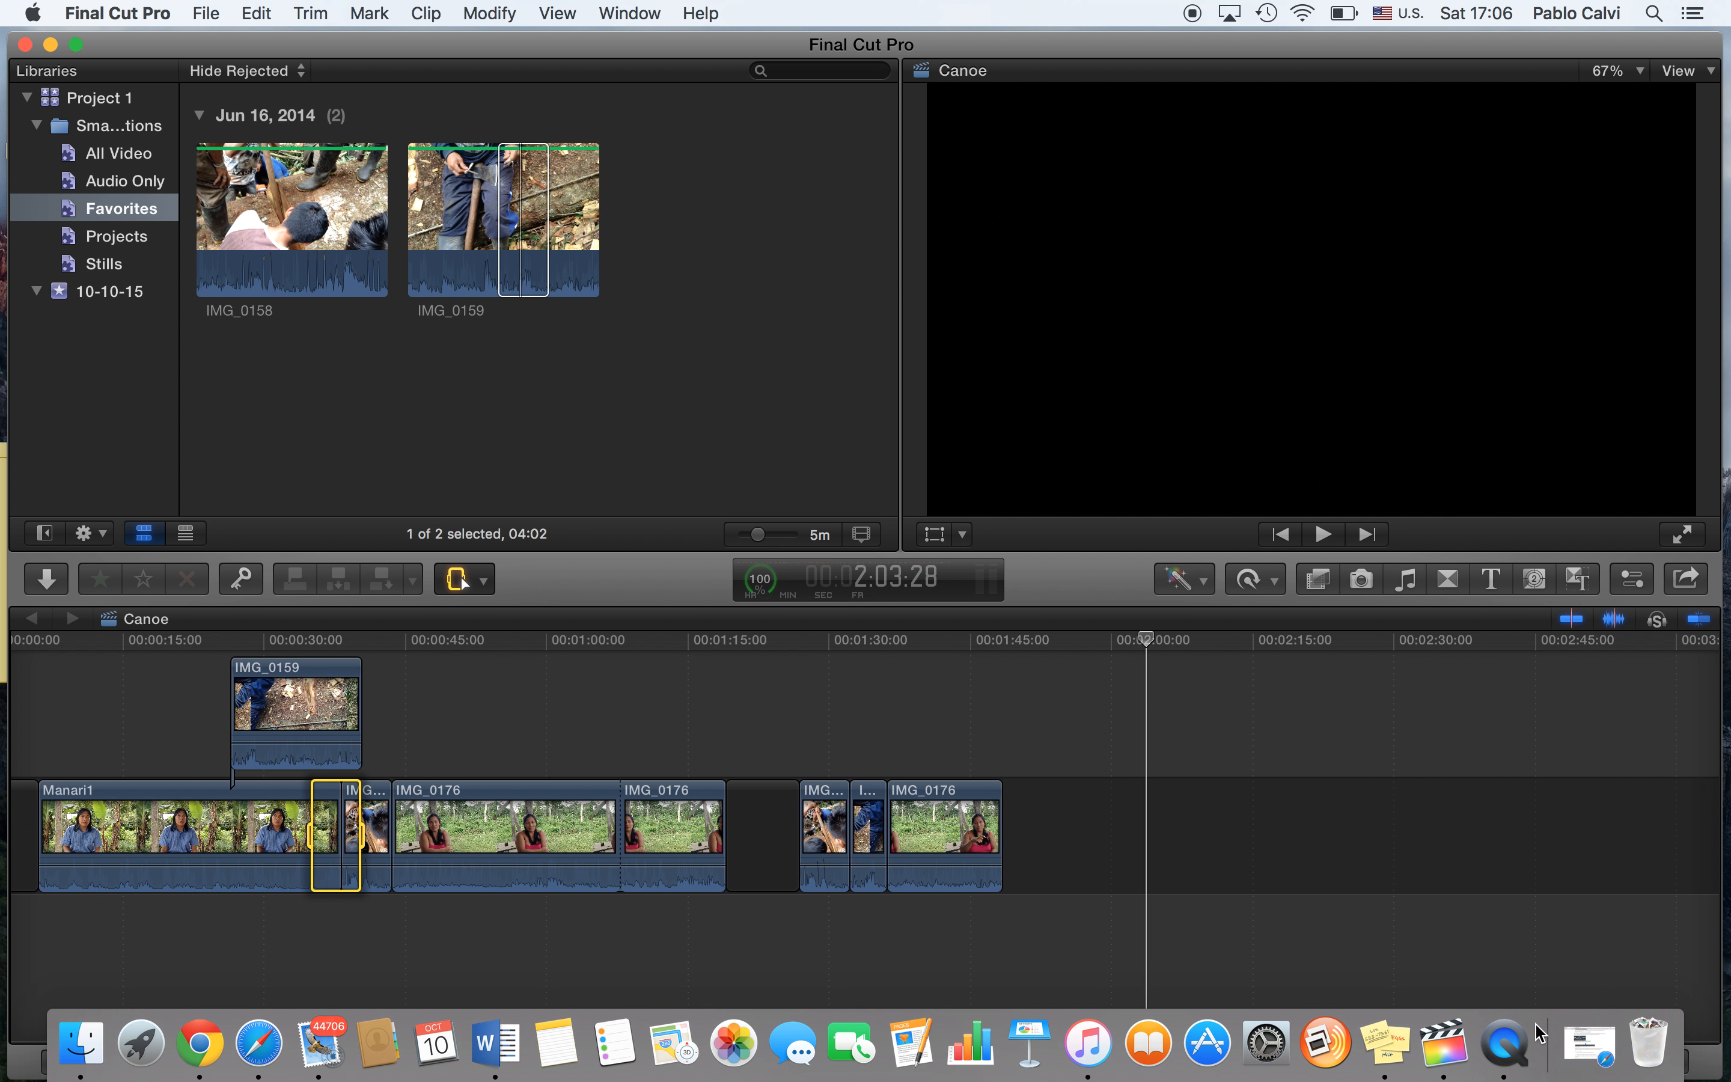
{"action": "left_click_drag", "start_coordinate": [1573, 1068], "coordinate": [1566, 1068]}
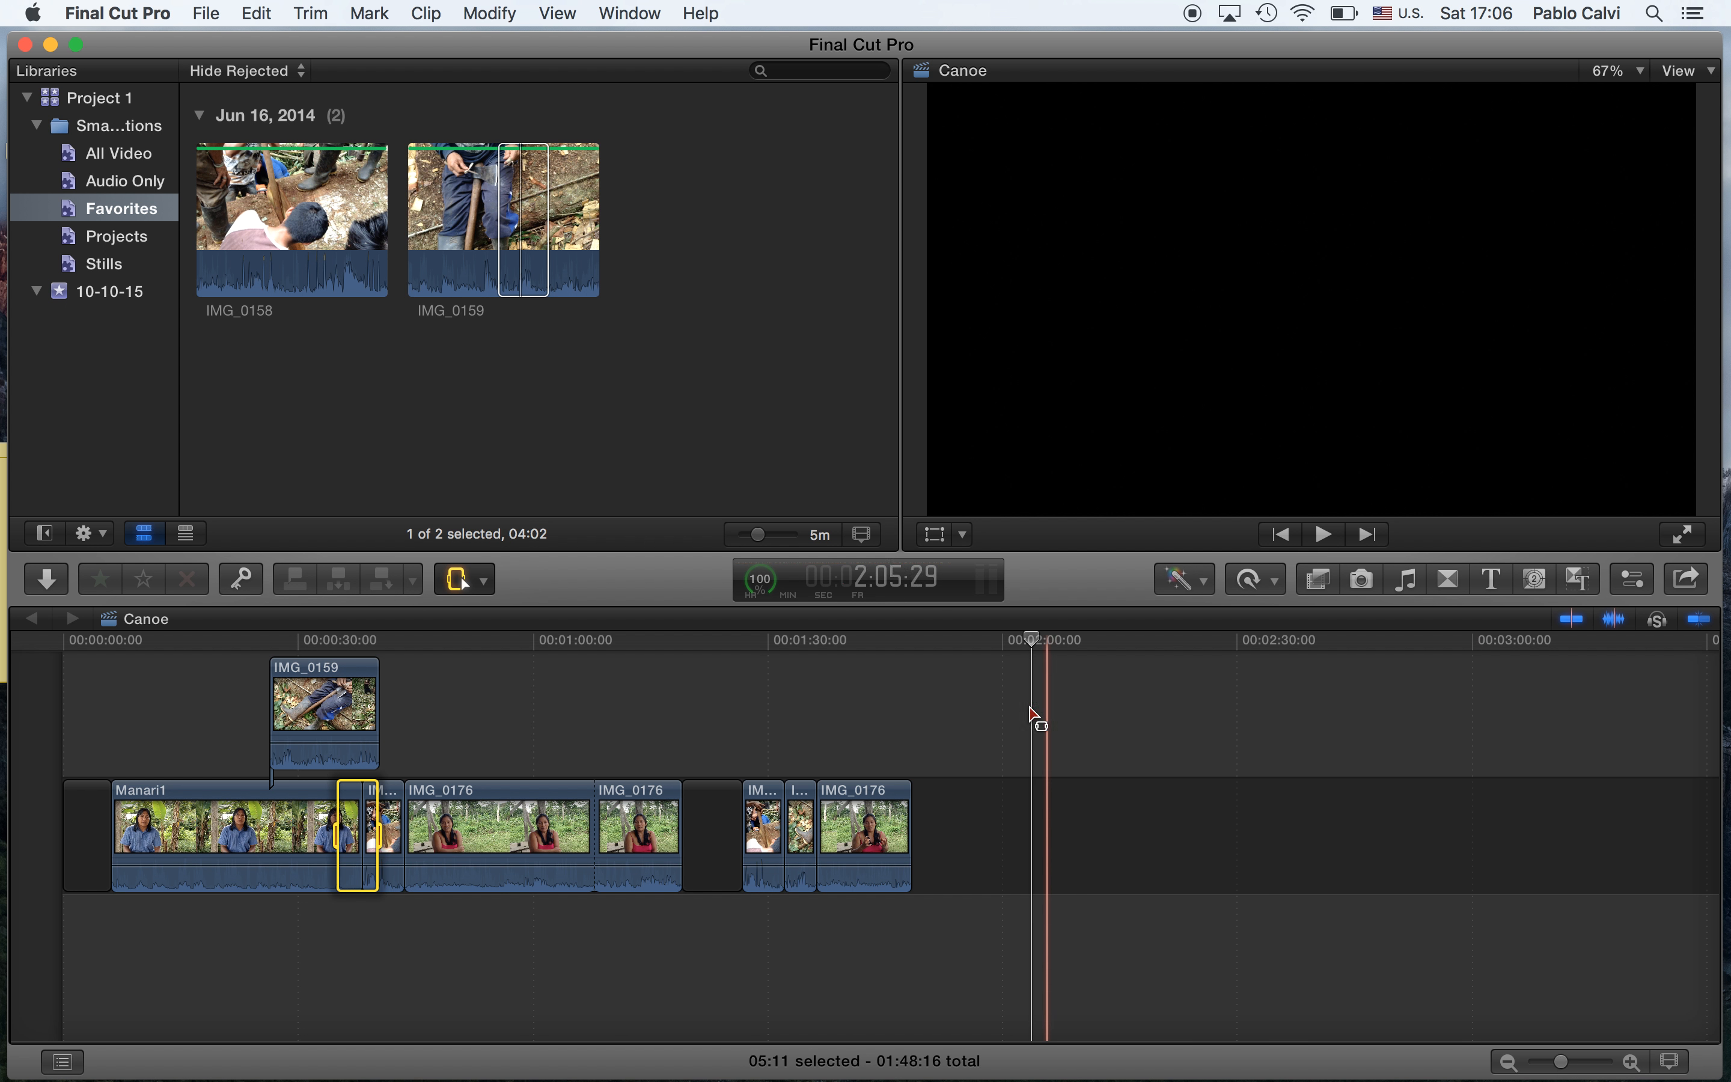
- Clear the marked range by placing the playhead in the empty area just past the last clip, and return to the Select tool
{"action": "left_click", "coordinate": [940, 819]}
{"action": "left_click", "coordinate": [465, 580]}
{"action": "left_click", "coordinate": [490, 617]}
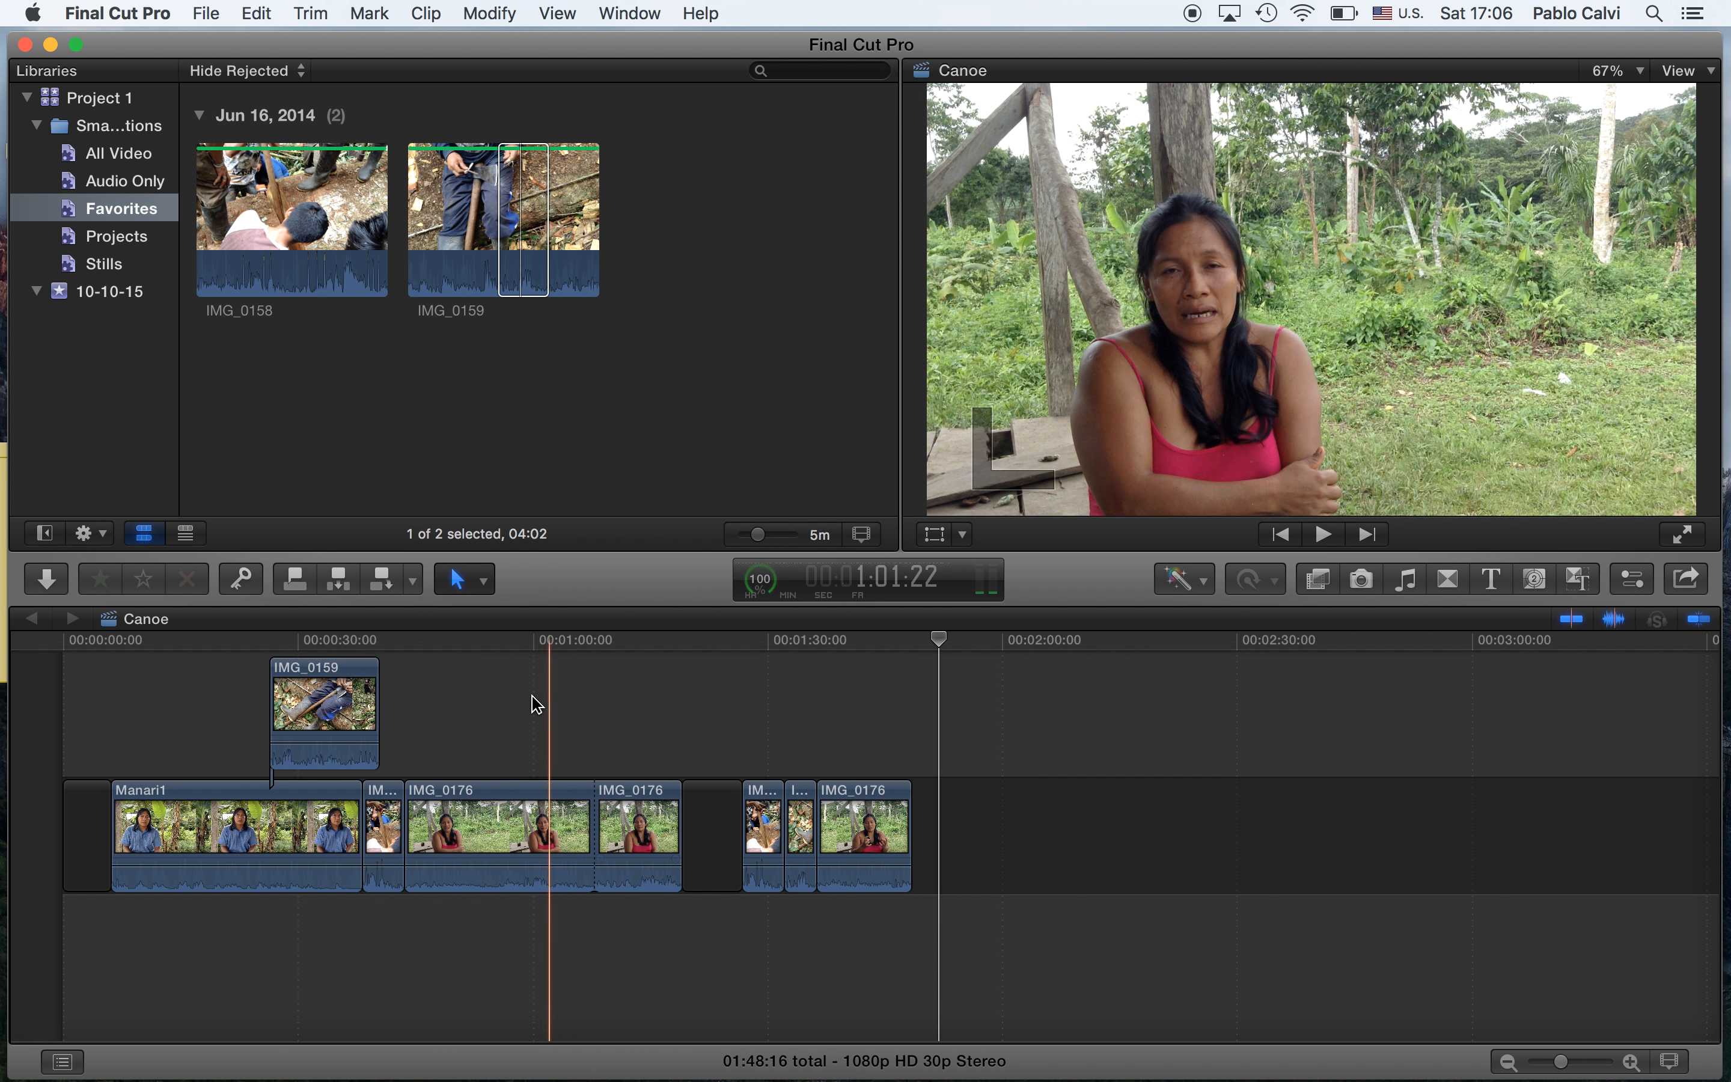
{"action": "left_click", "coordinate": [485, 579]}
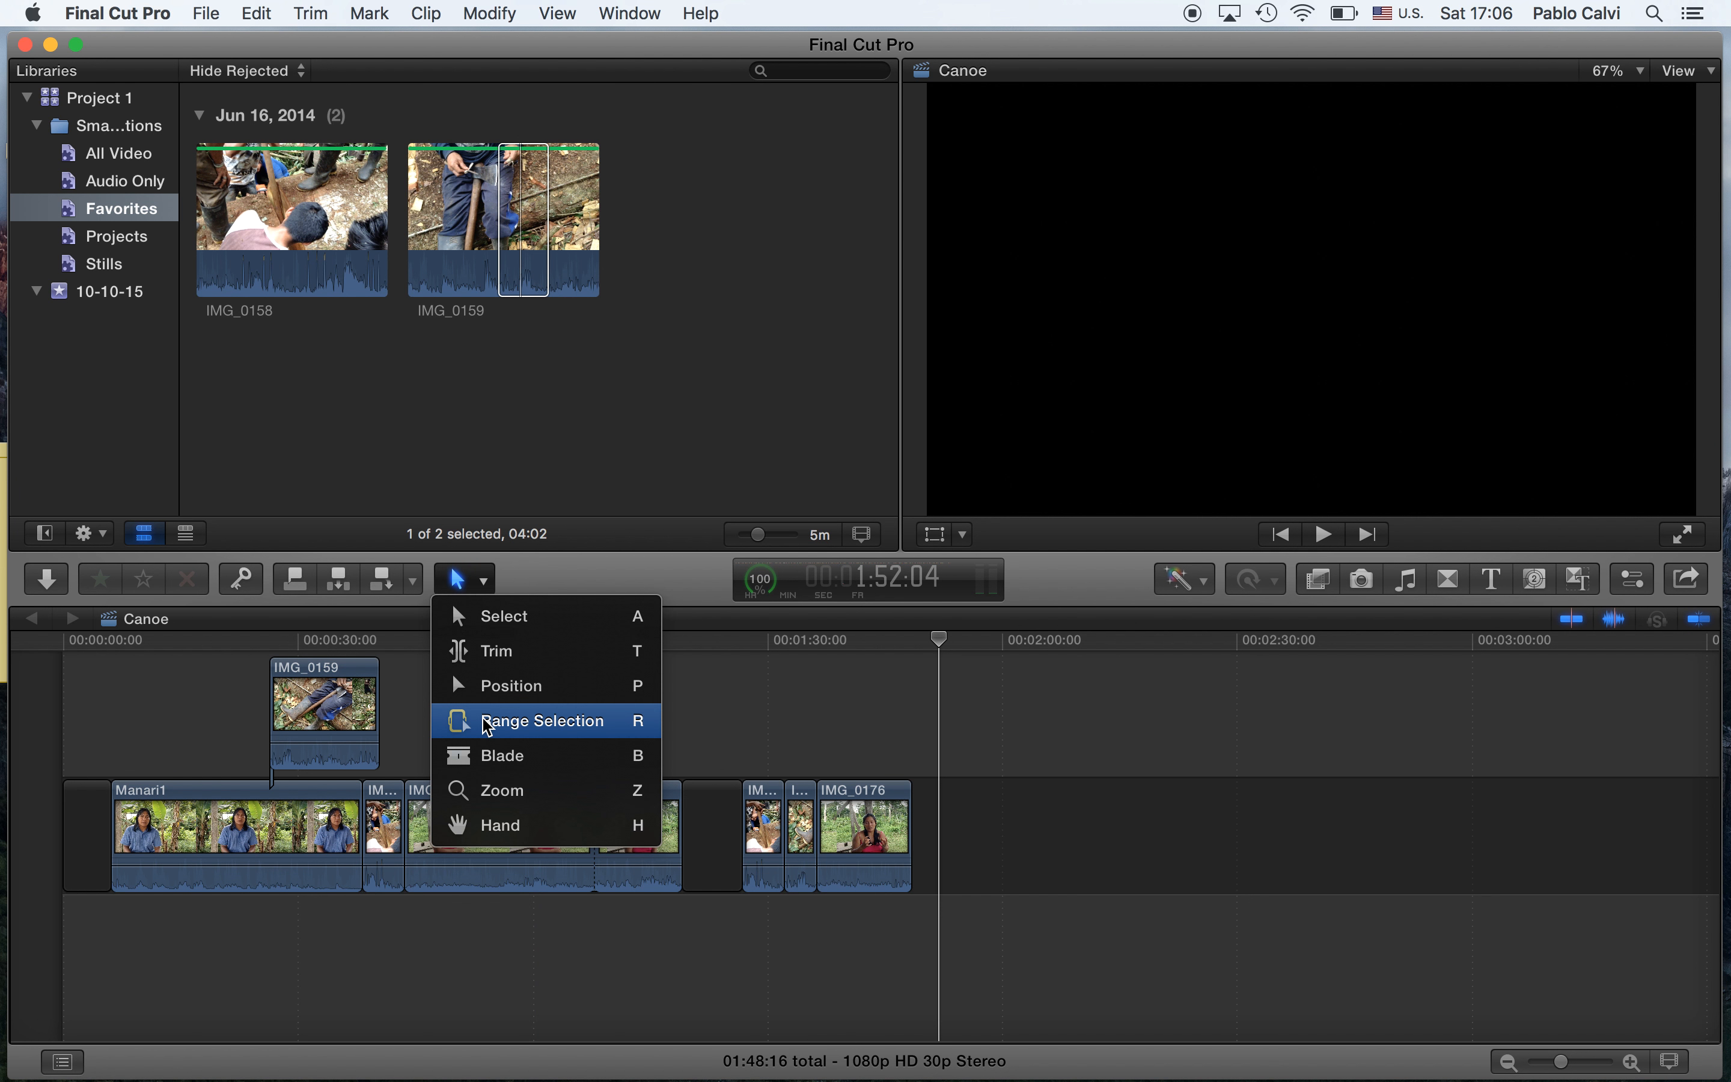
{"action": "left_click", "coordinate": [500, 587]}
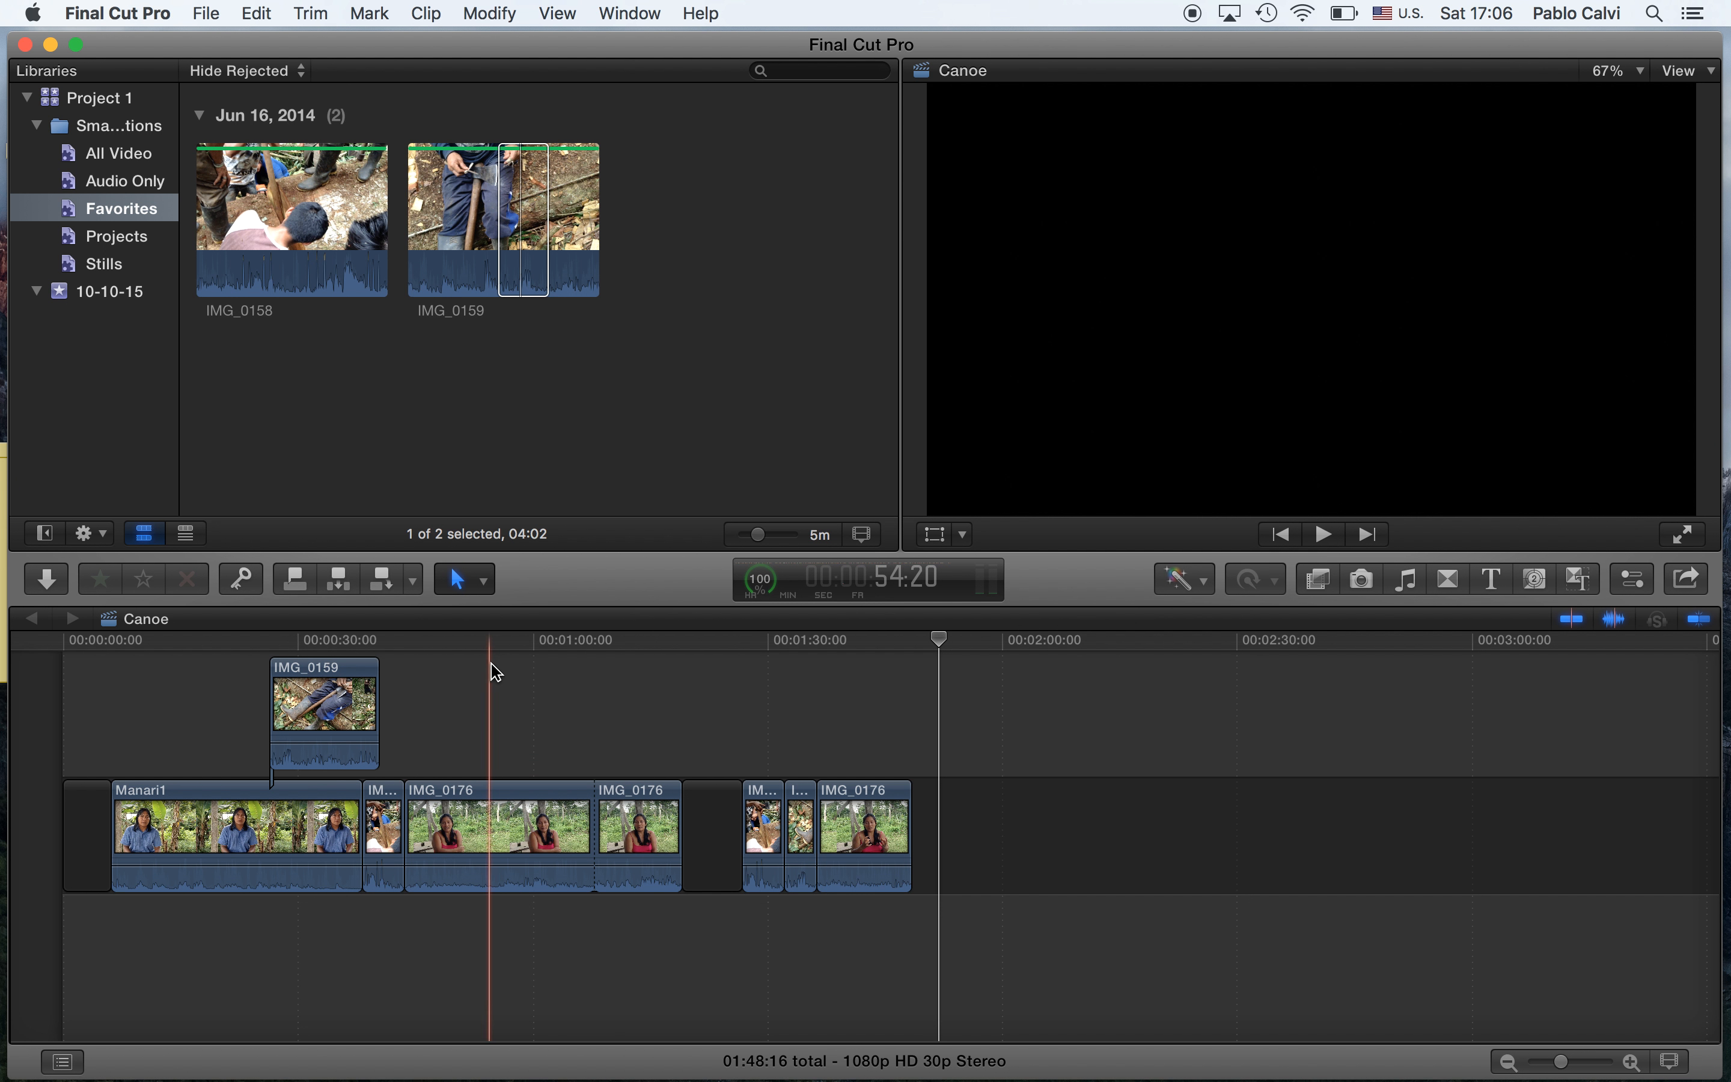